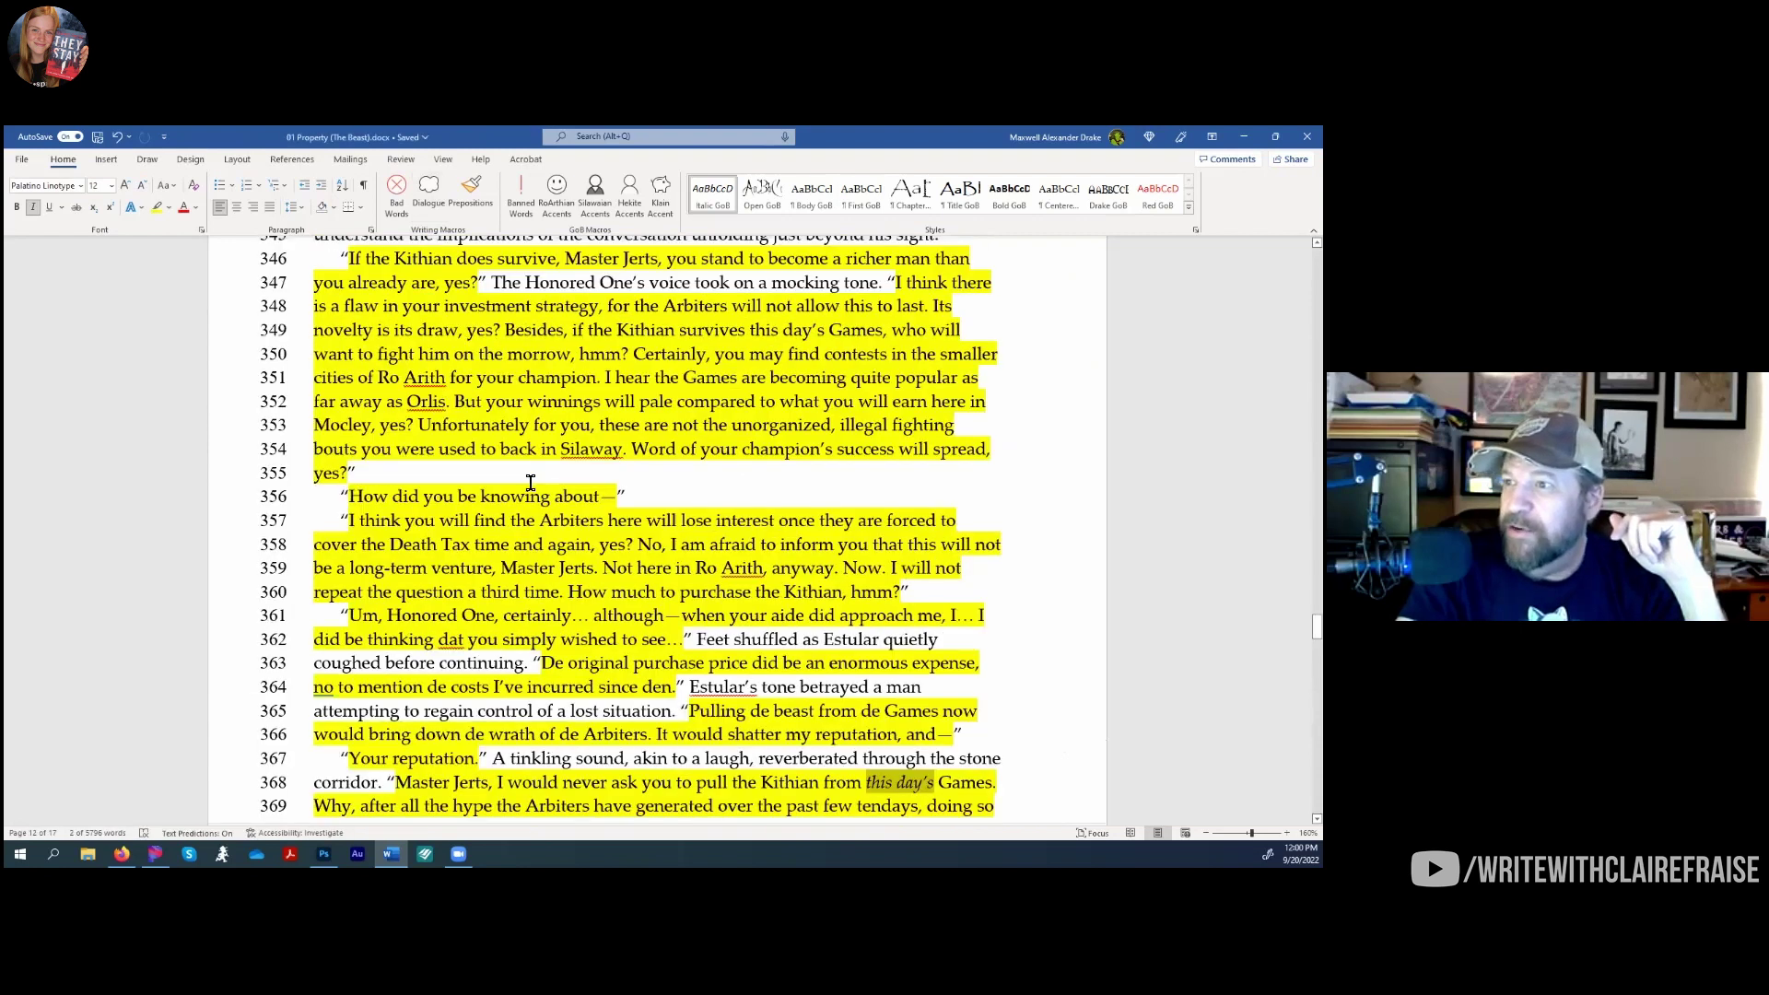
scroll(529, 483, up, 1)
click(454, 407)
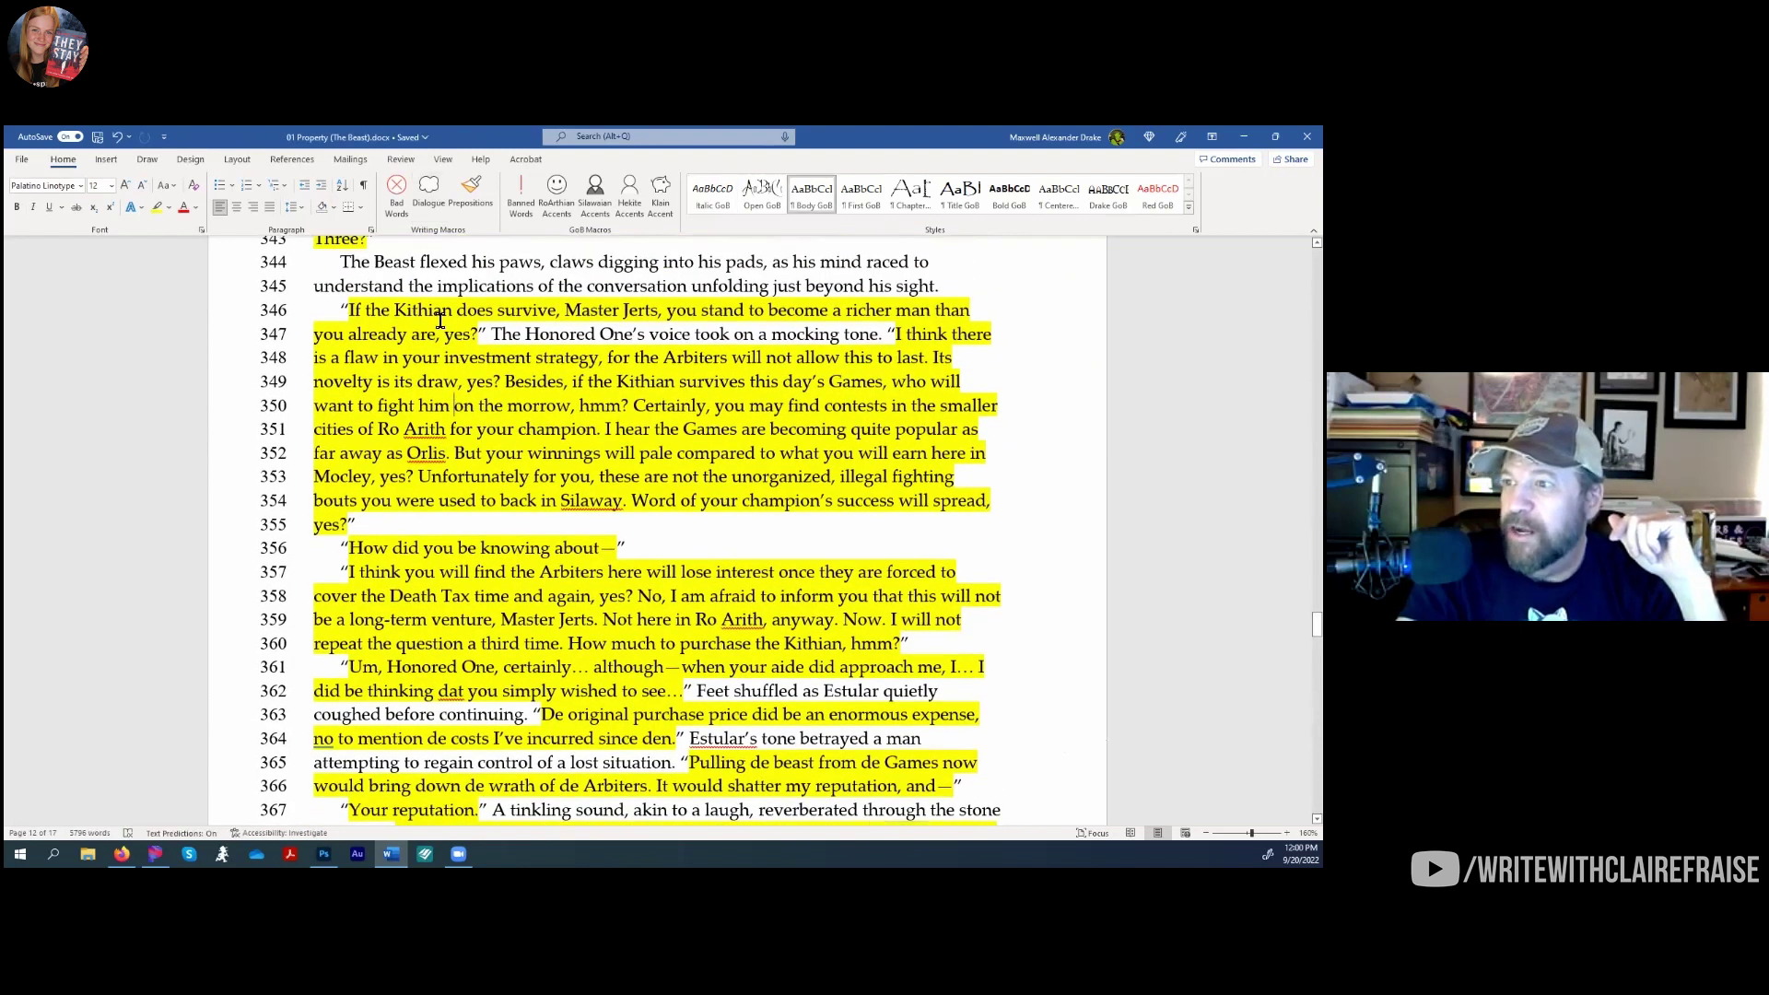
scroll(441, 320, up, 20)
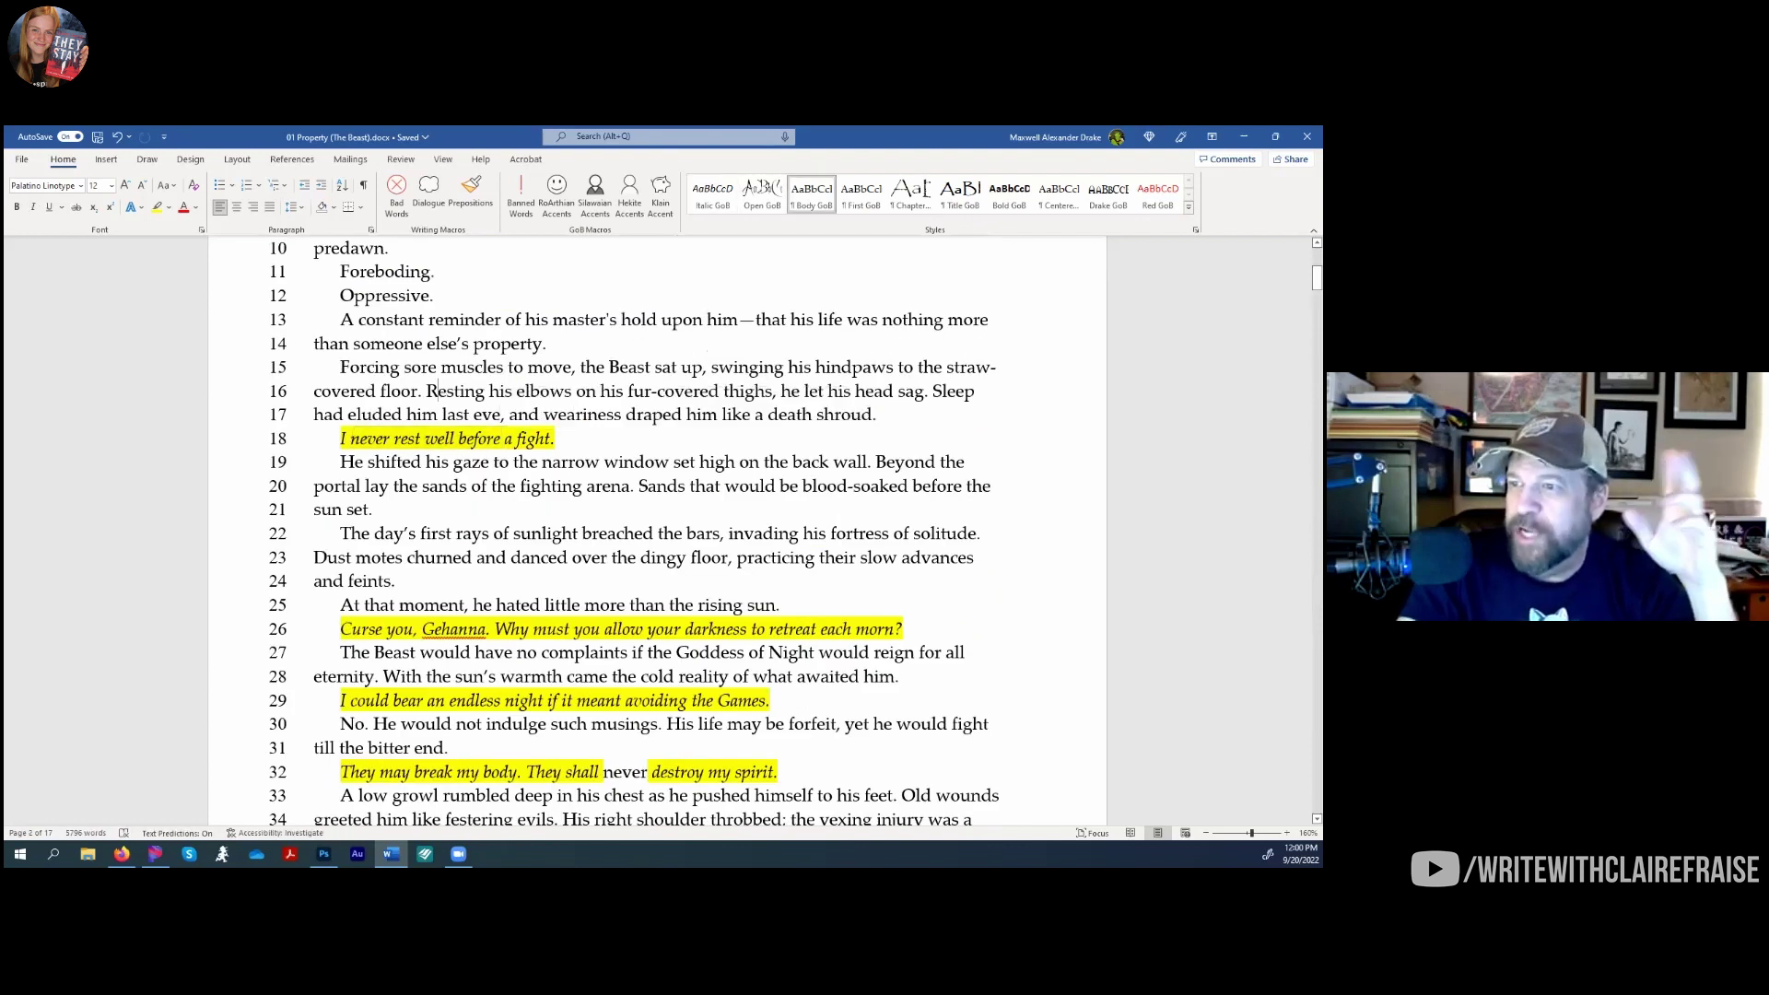
scroll(470, 523, down, 1)
scroll(470, 523, down, 8)
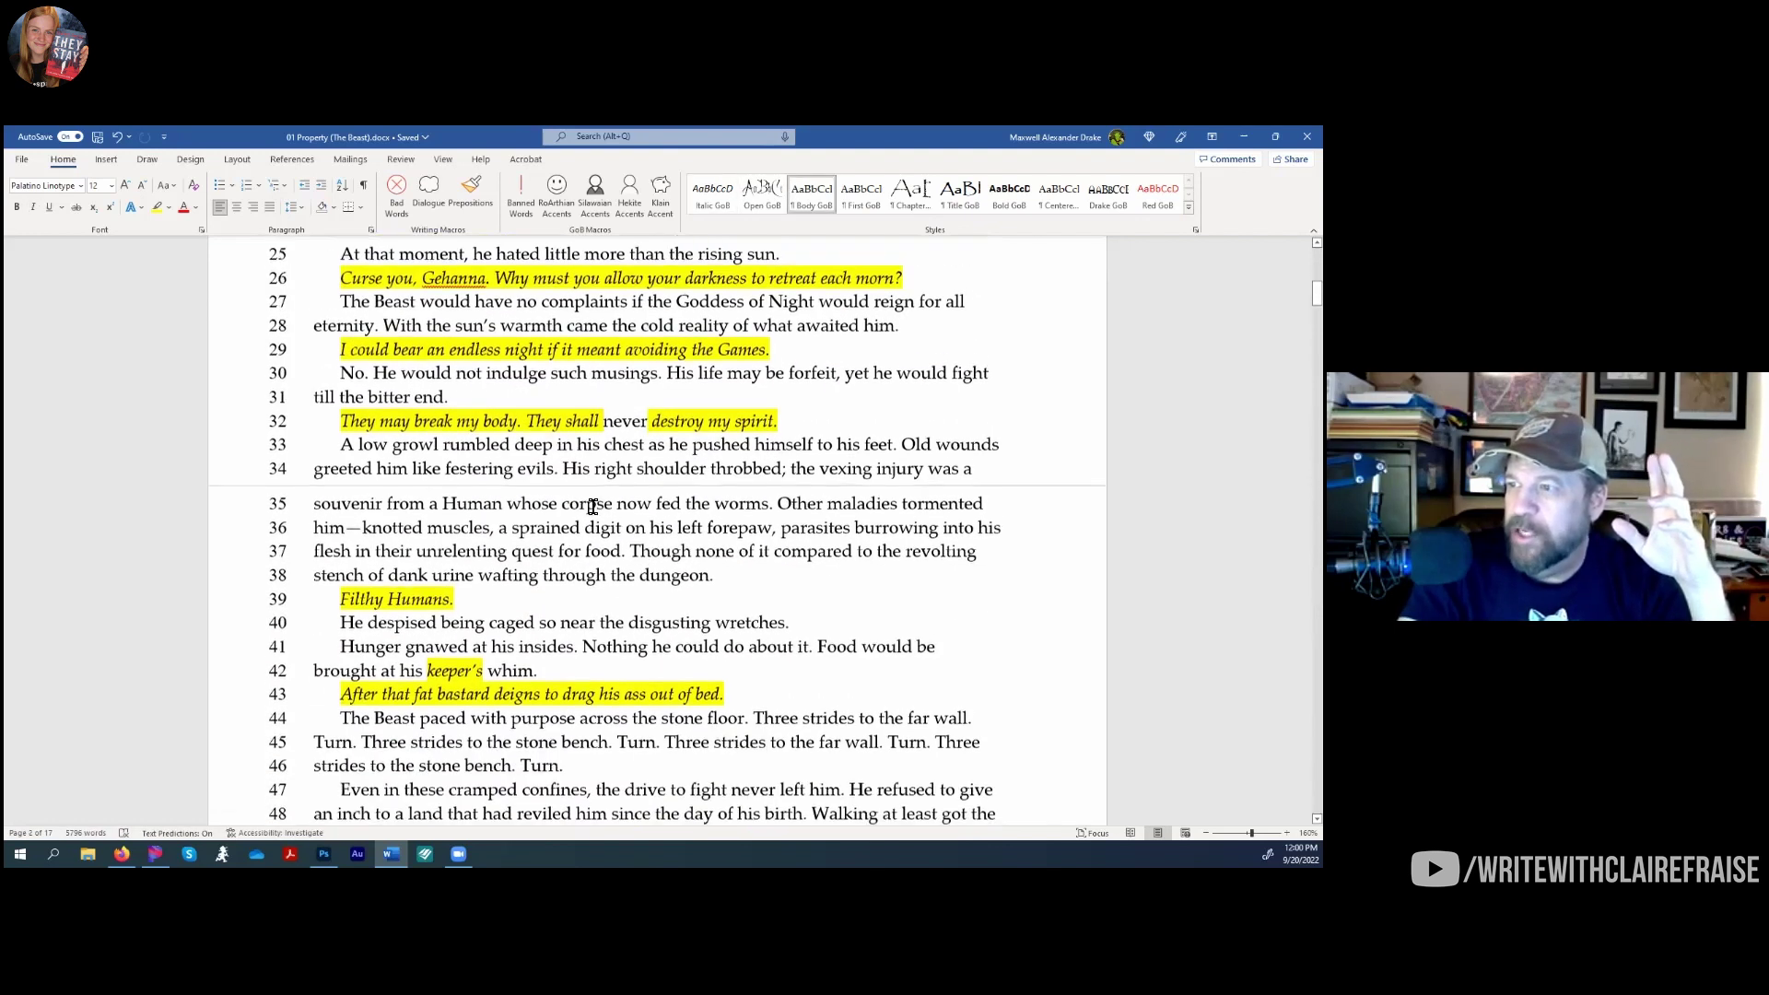
scroll(517, 478, down, 3)
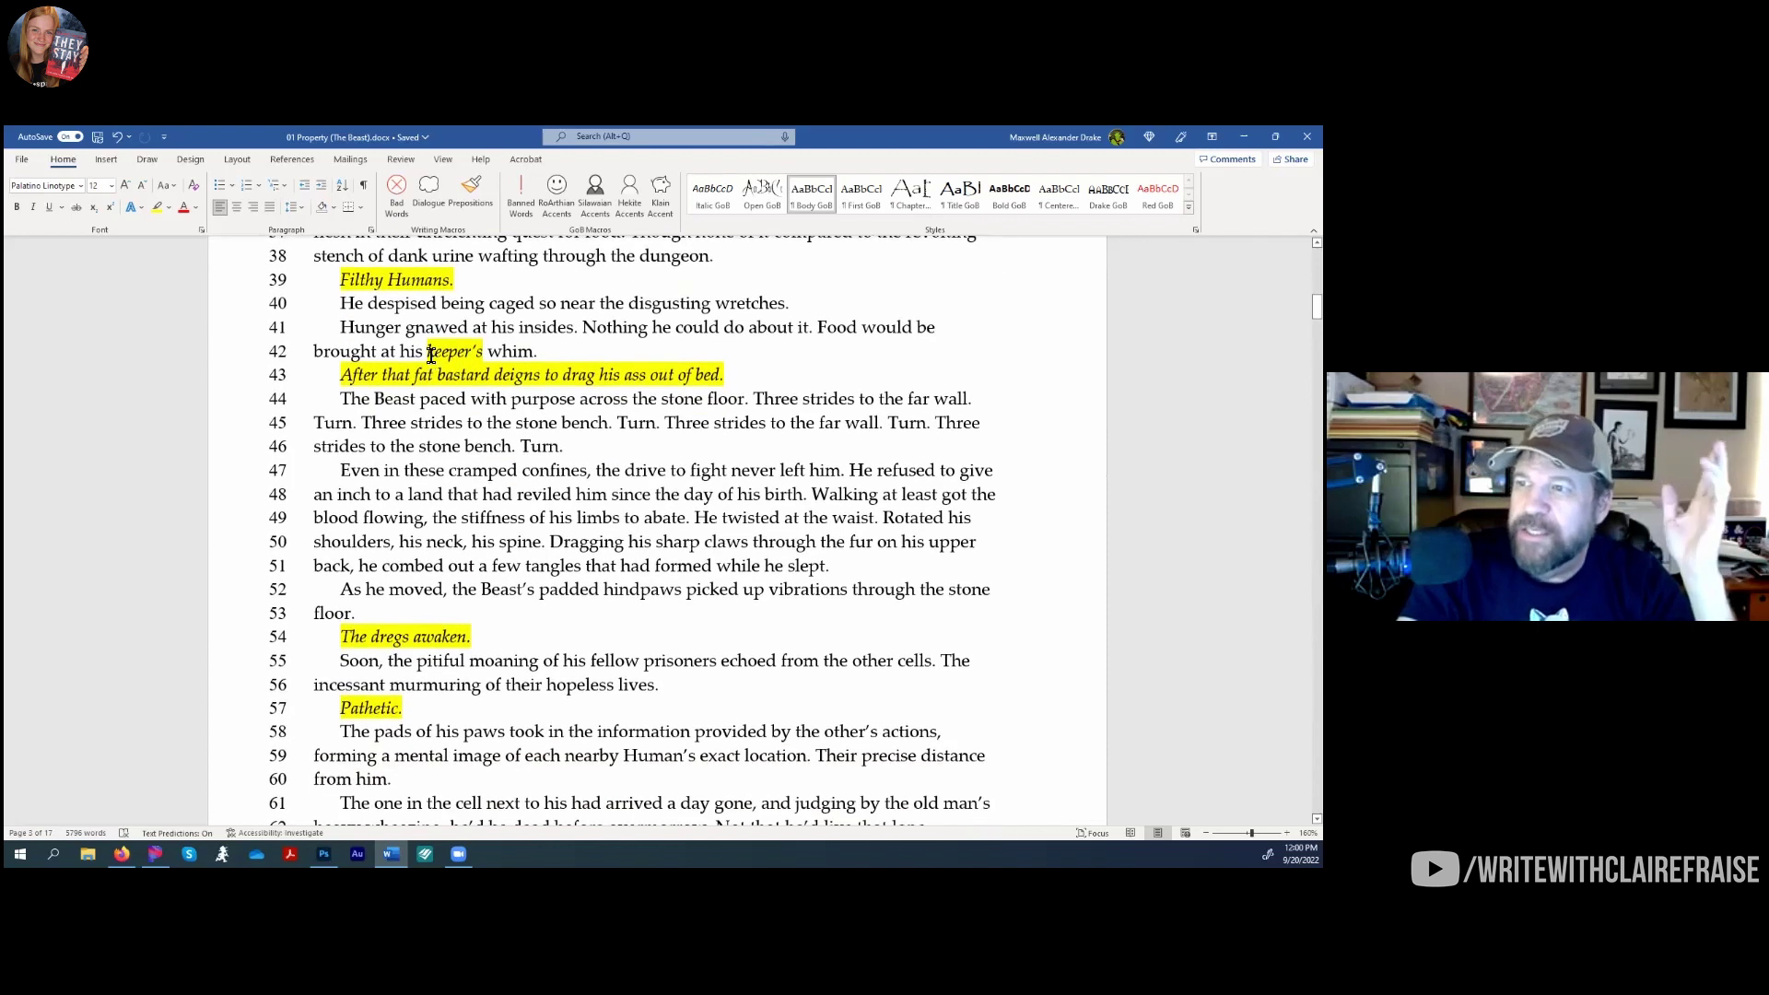
drag(520, 349, 519, 349)
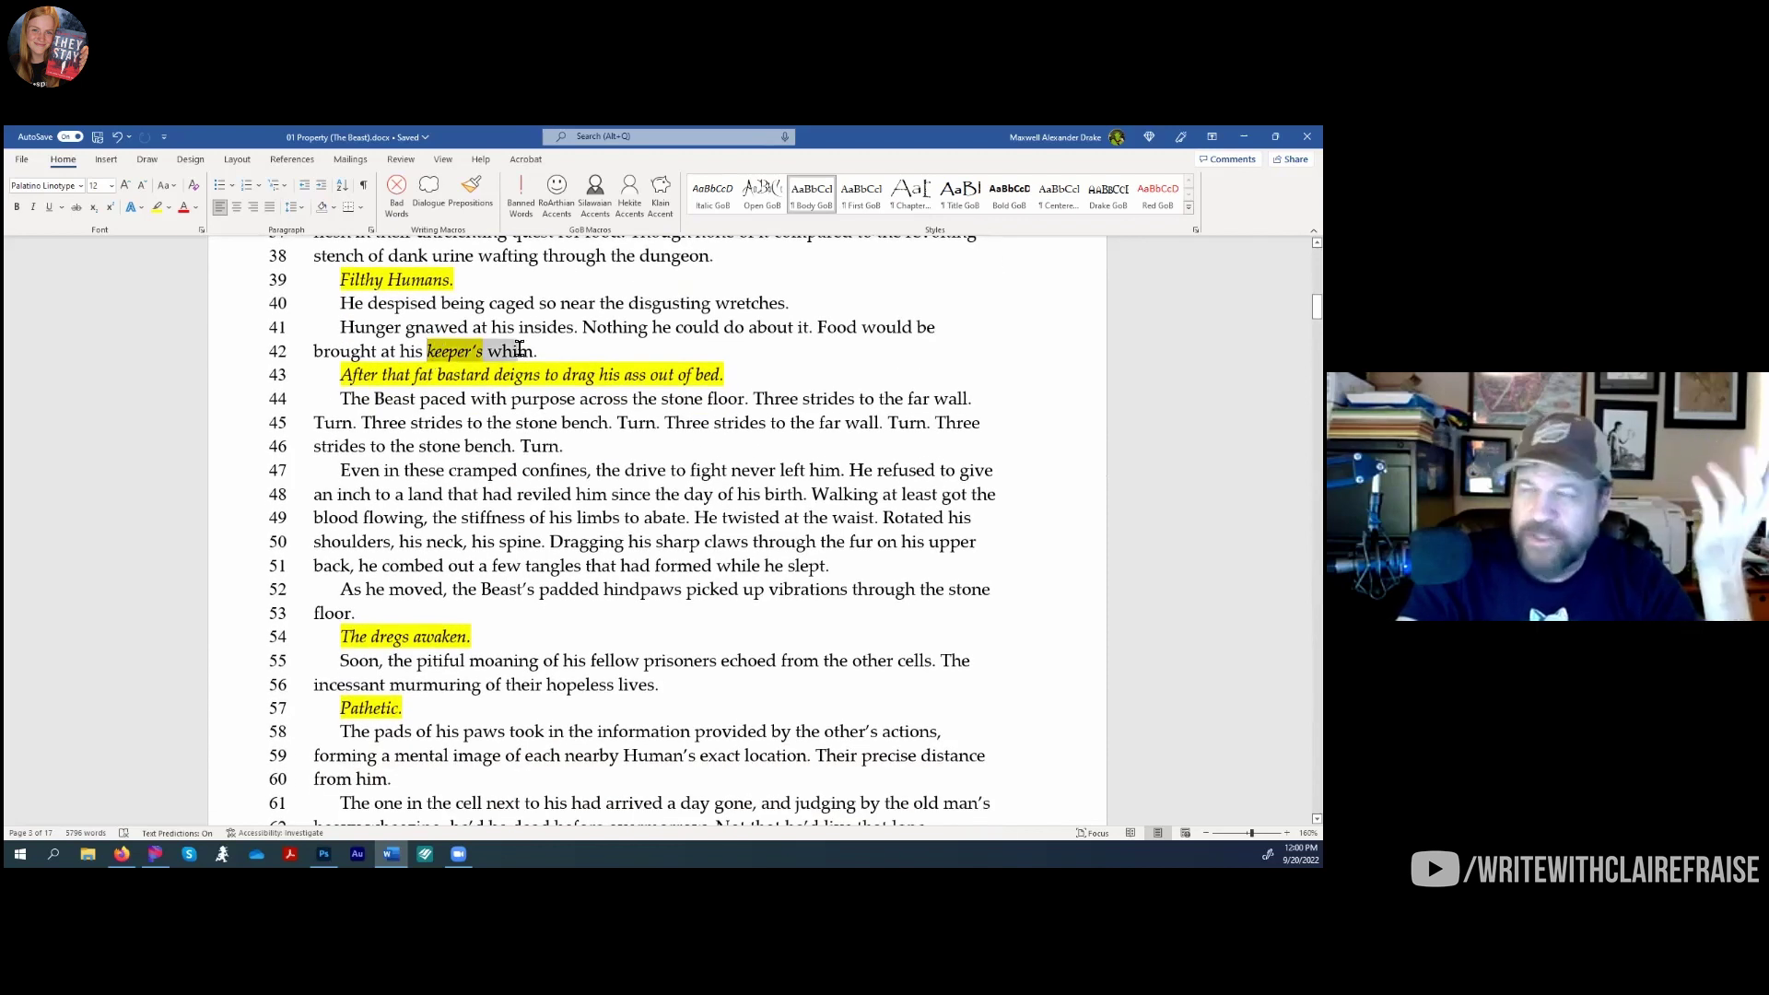
drag(520, 352, 522, 352)
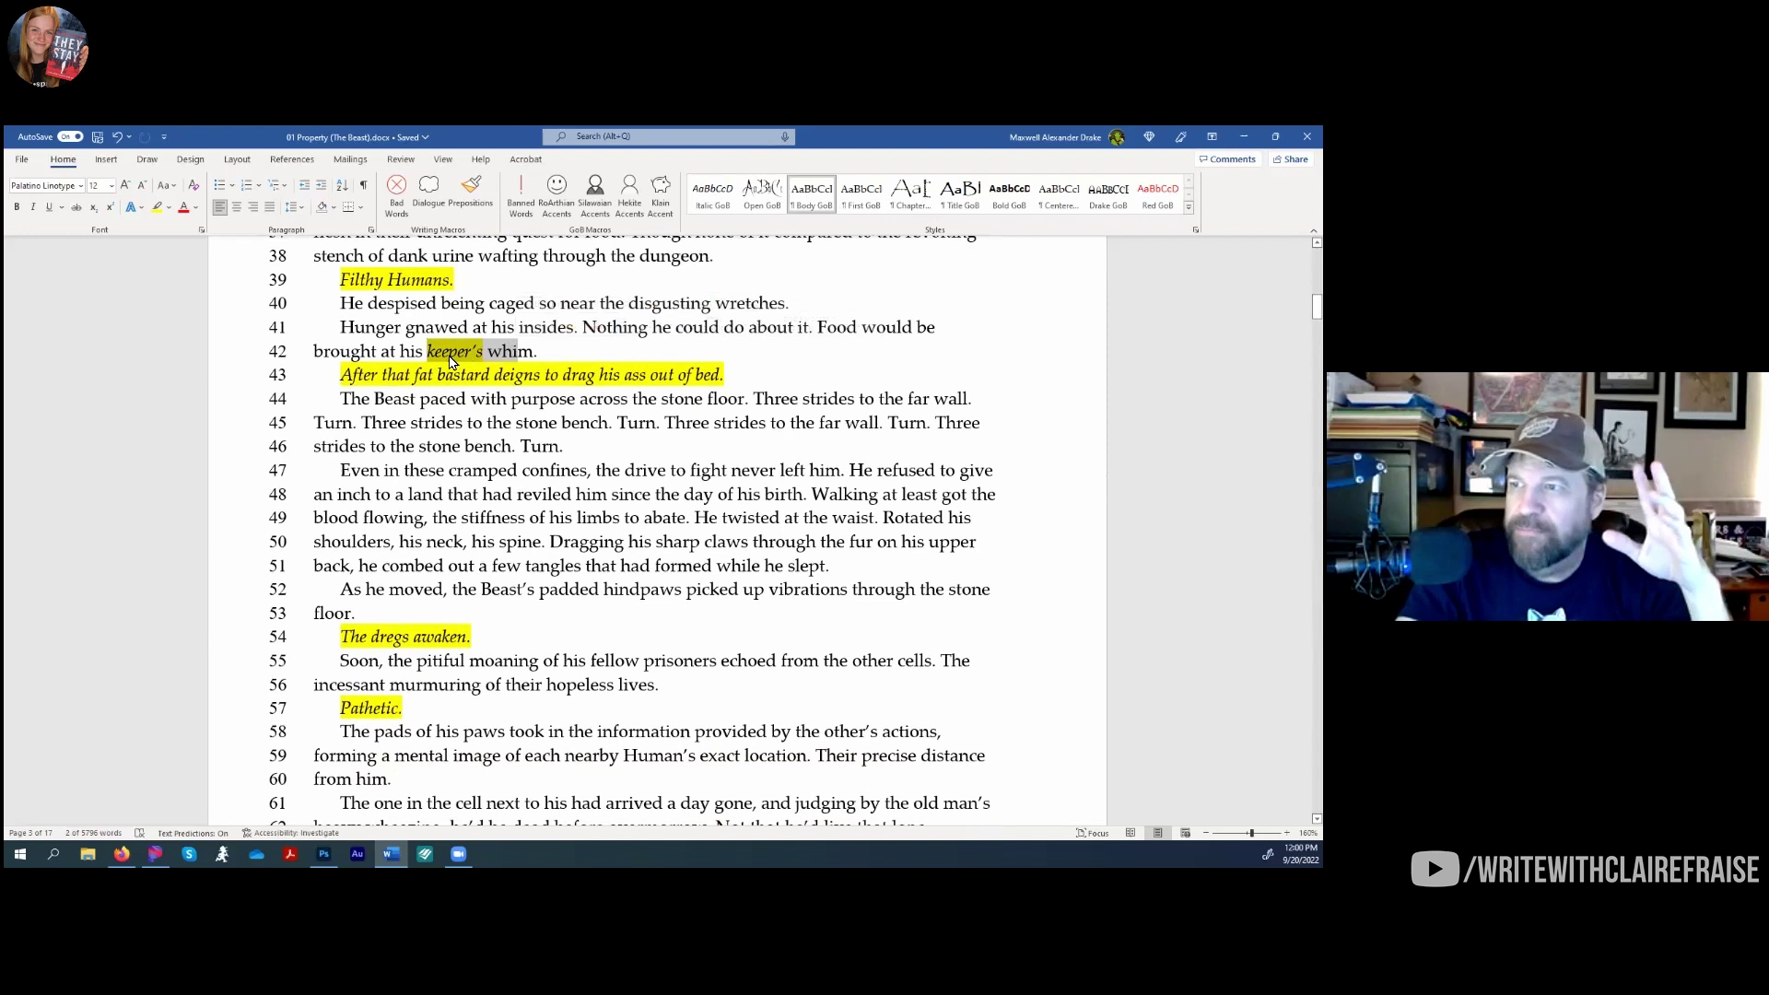
click(454, 361)
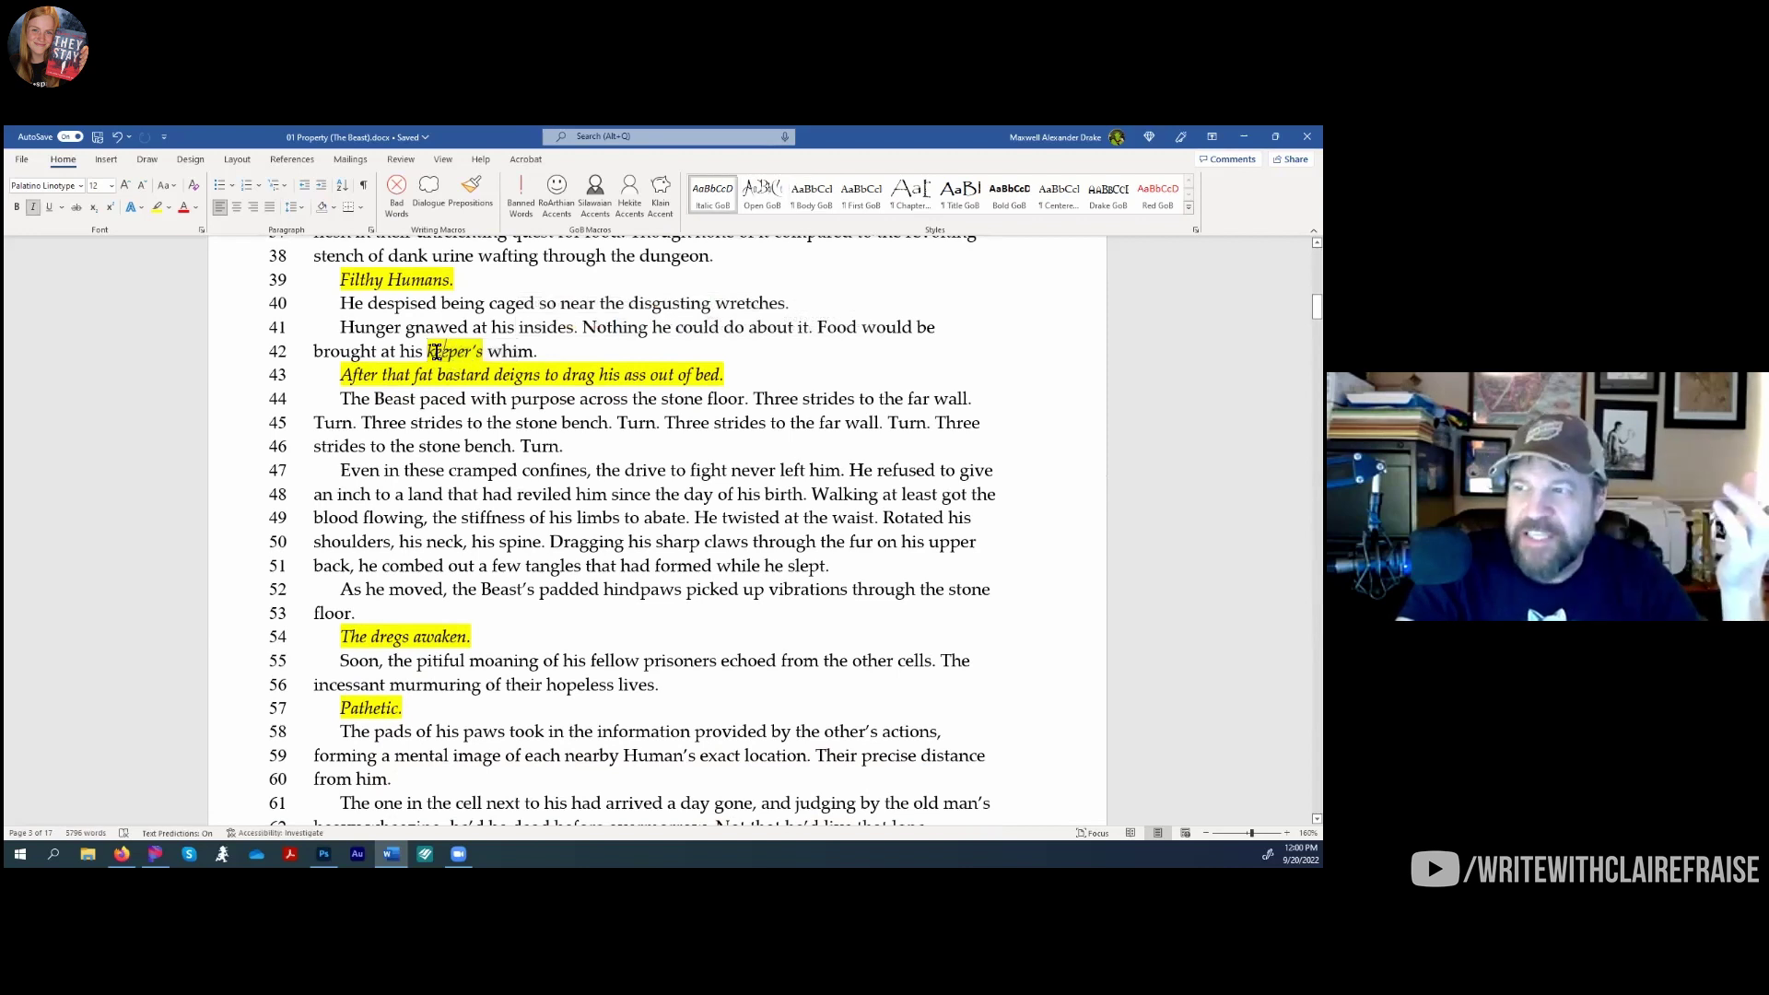
double_click(452, 353)
scroll(513, 471, down, 7)
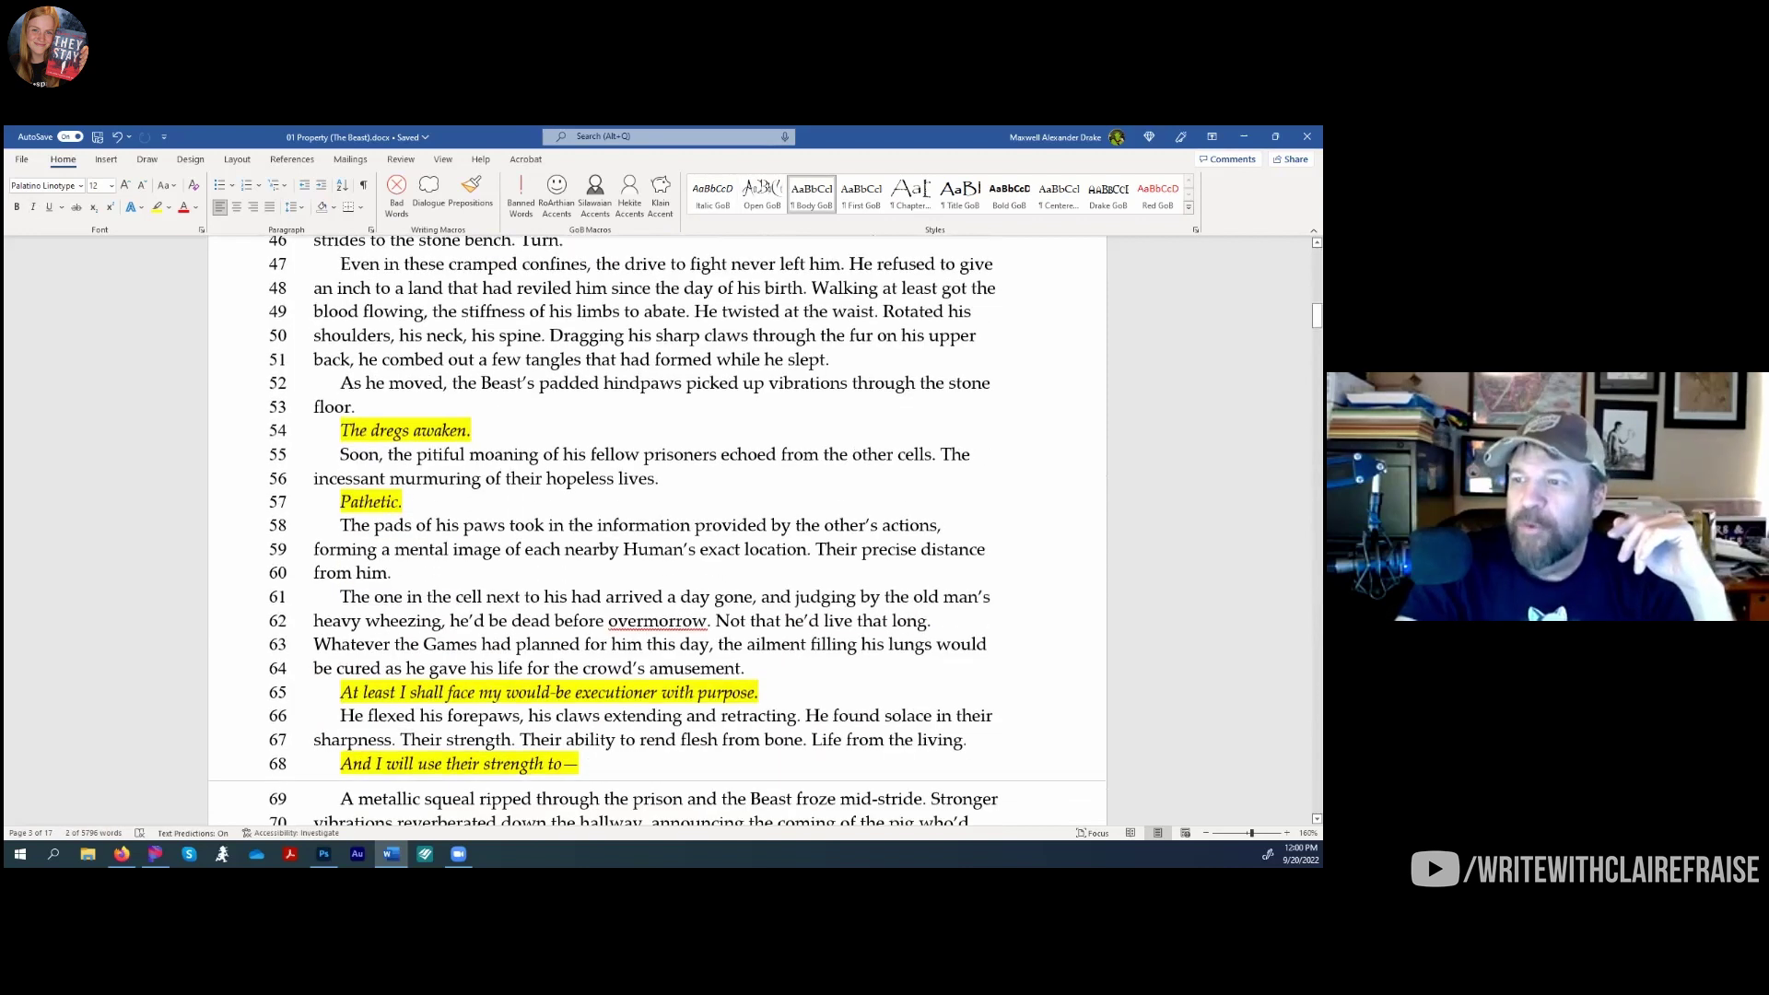
scroll(434, 518, down, 4)
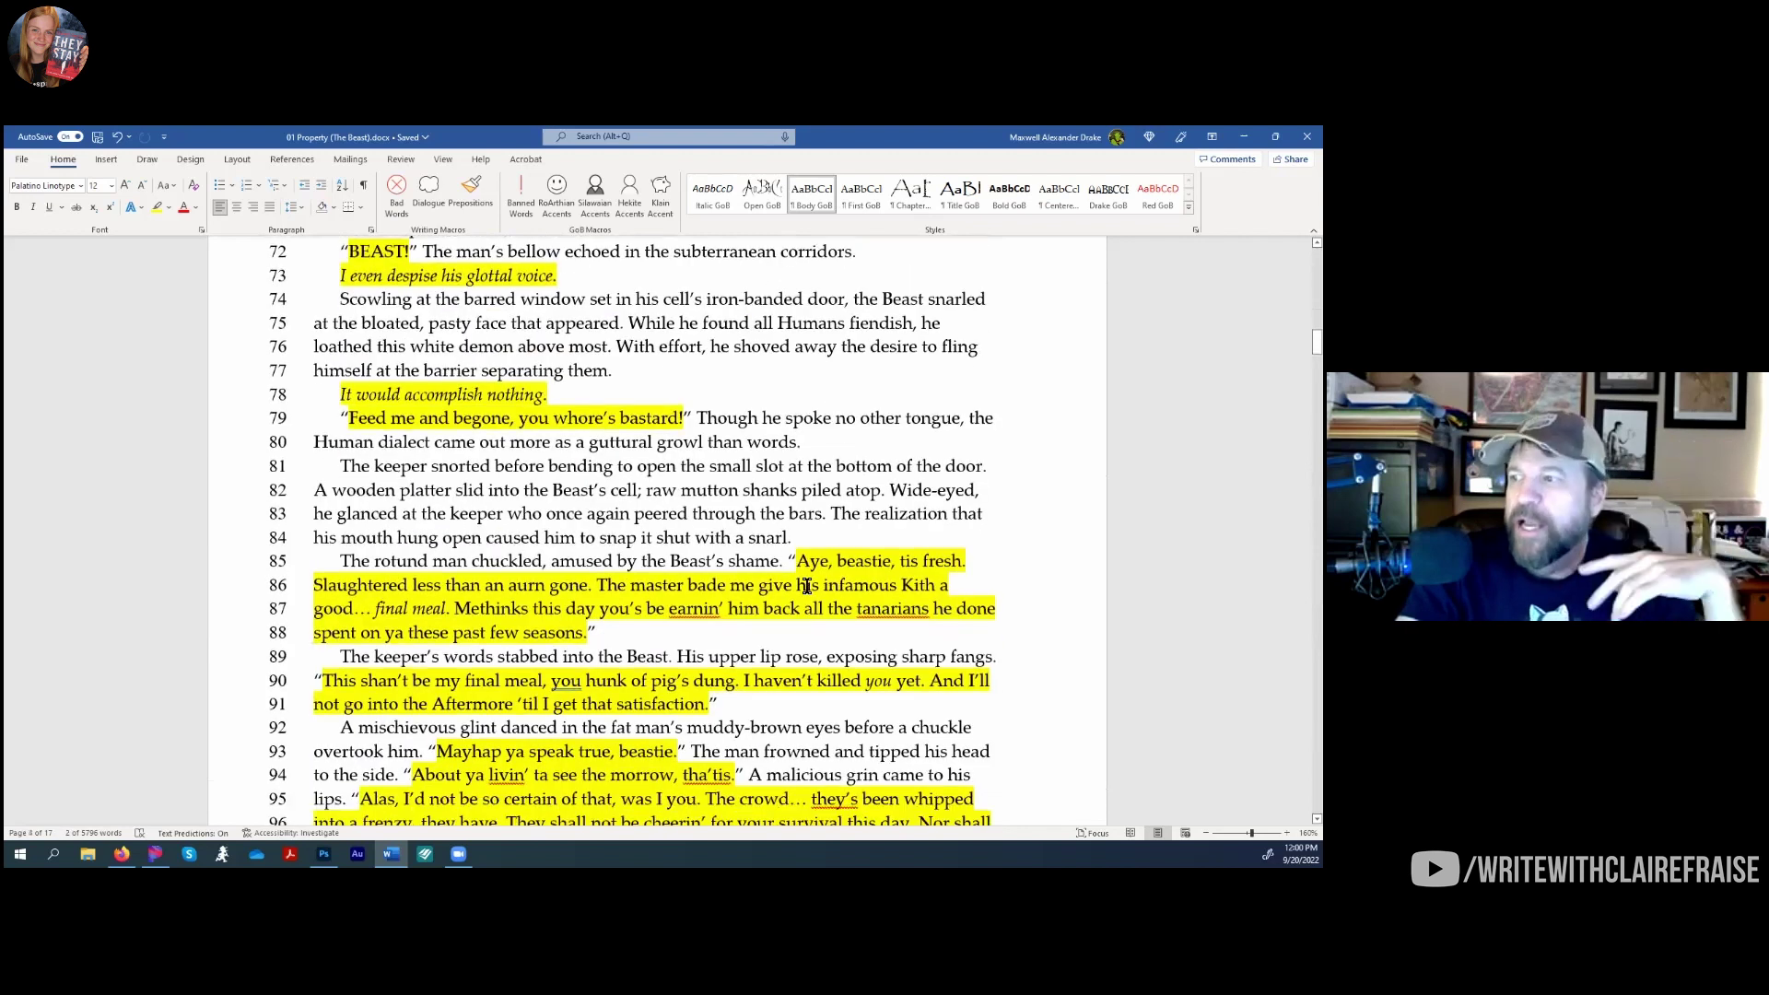
click(595, 634)
scroll(675, 624, down, 4)
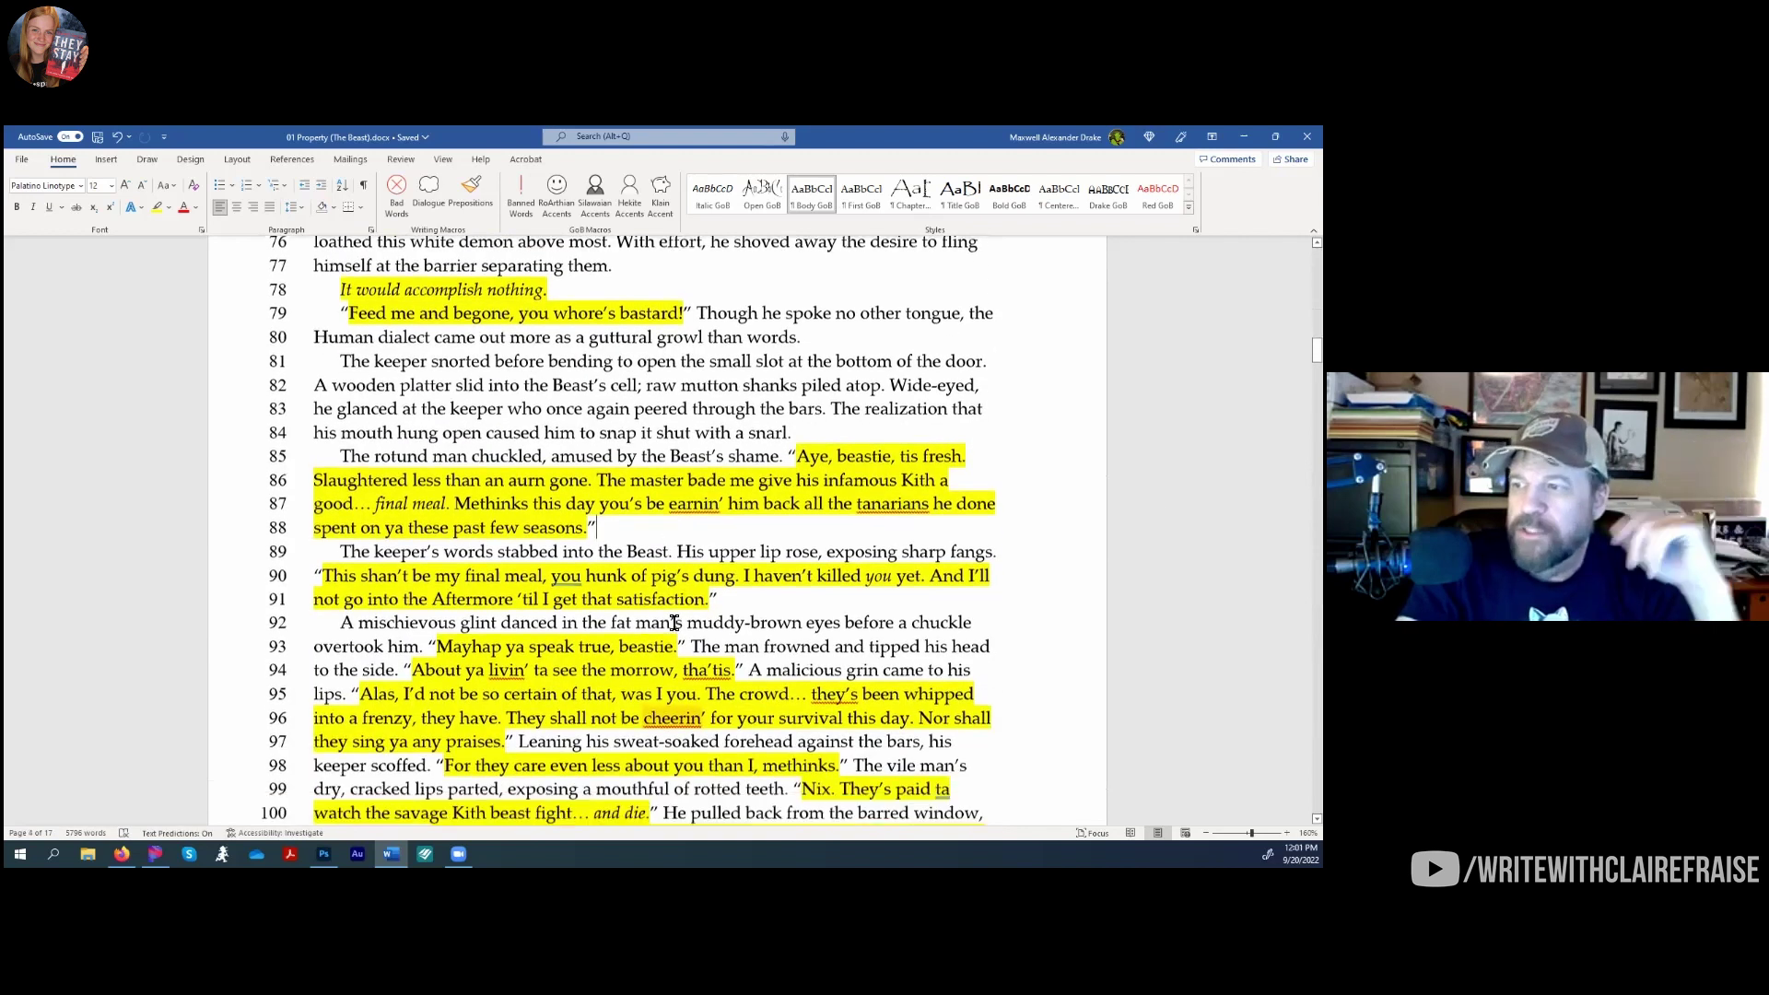
scroll(670, 624, down, 2)
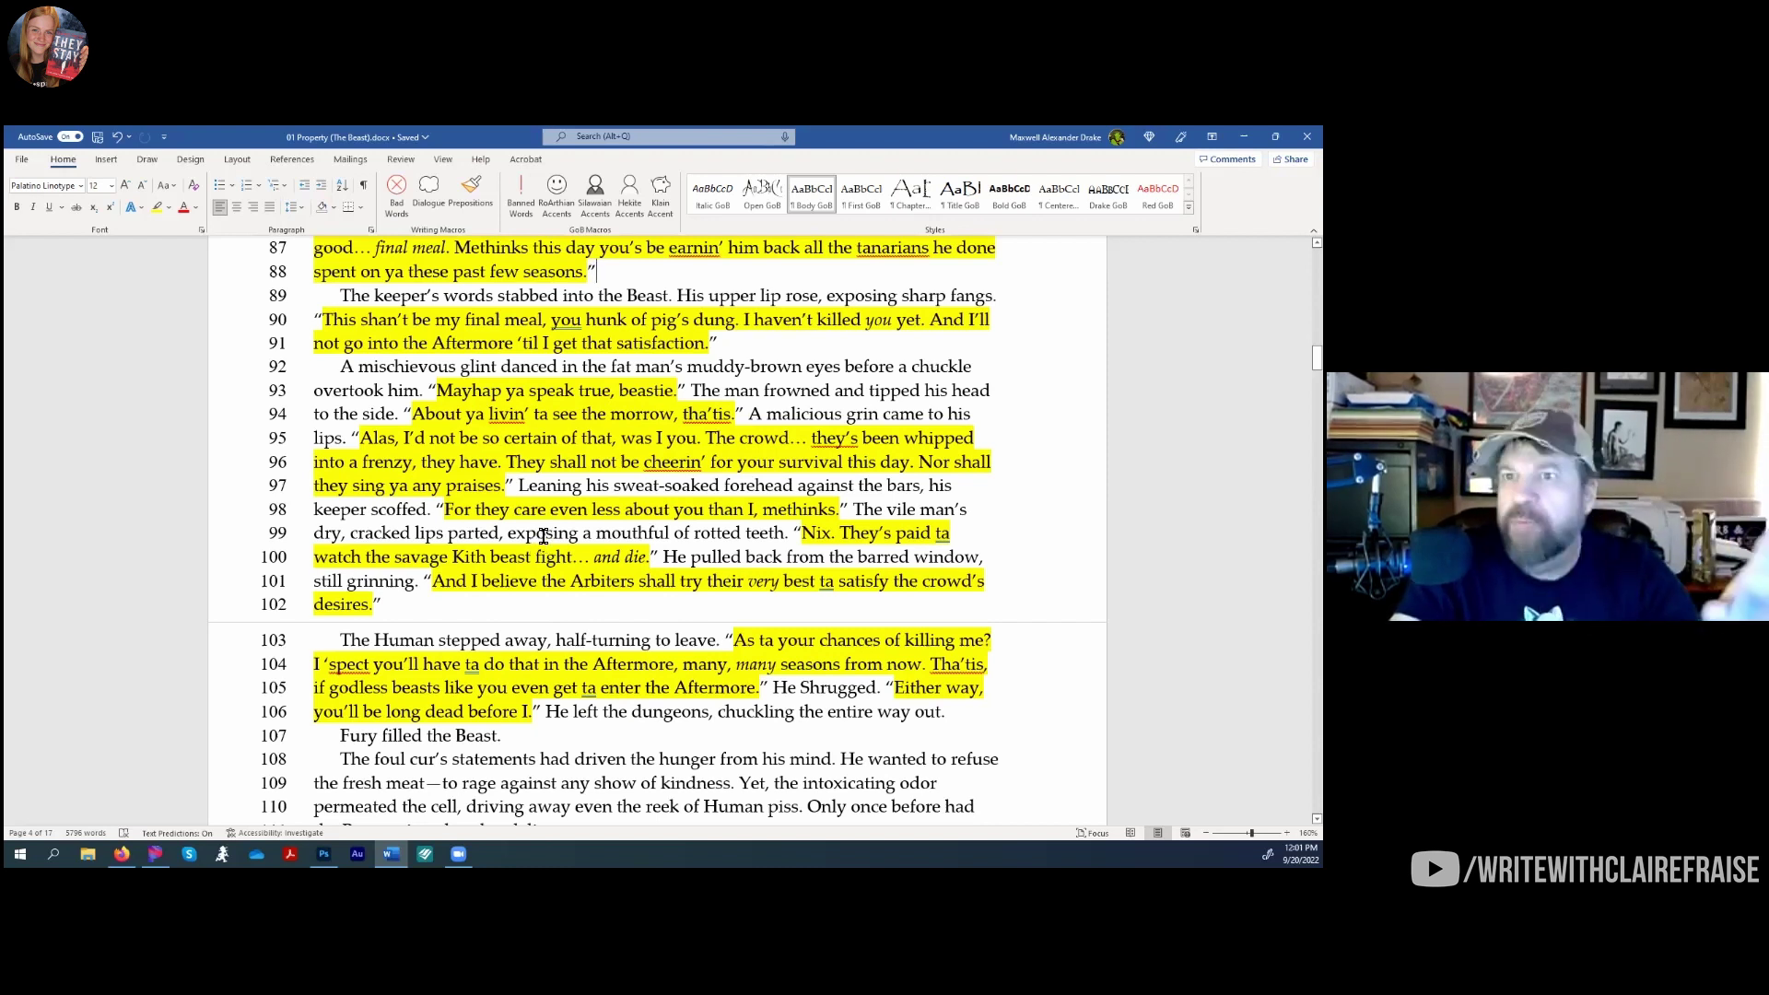
drag(716, 392, 885, 410)
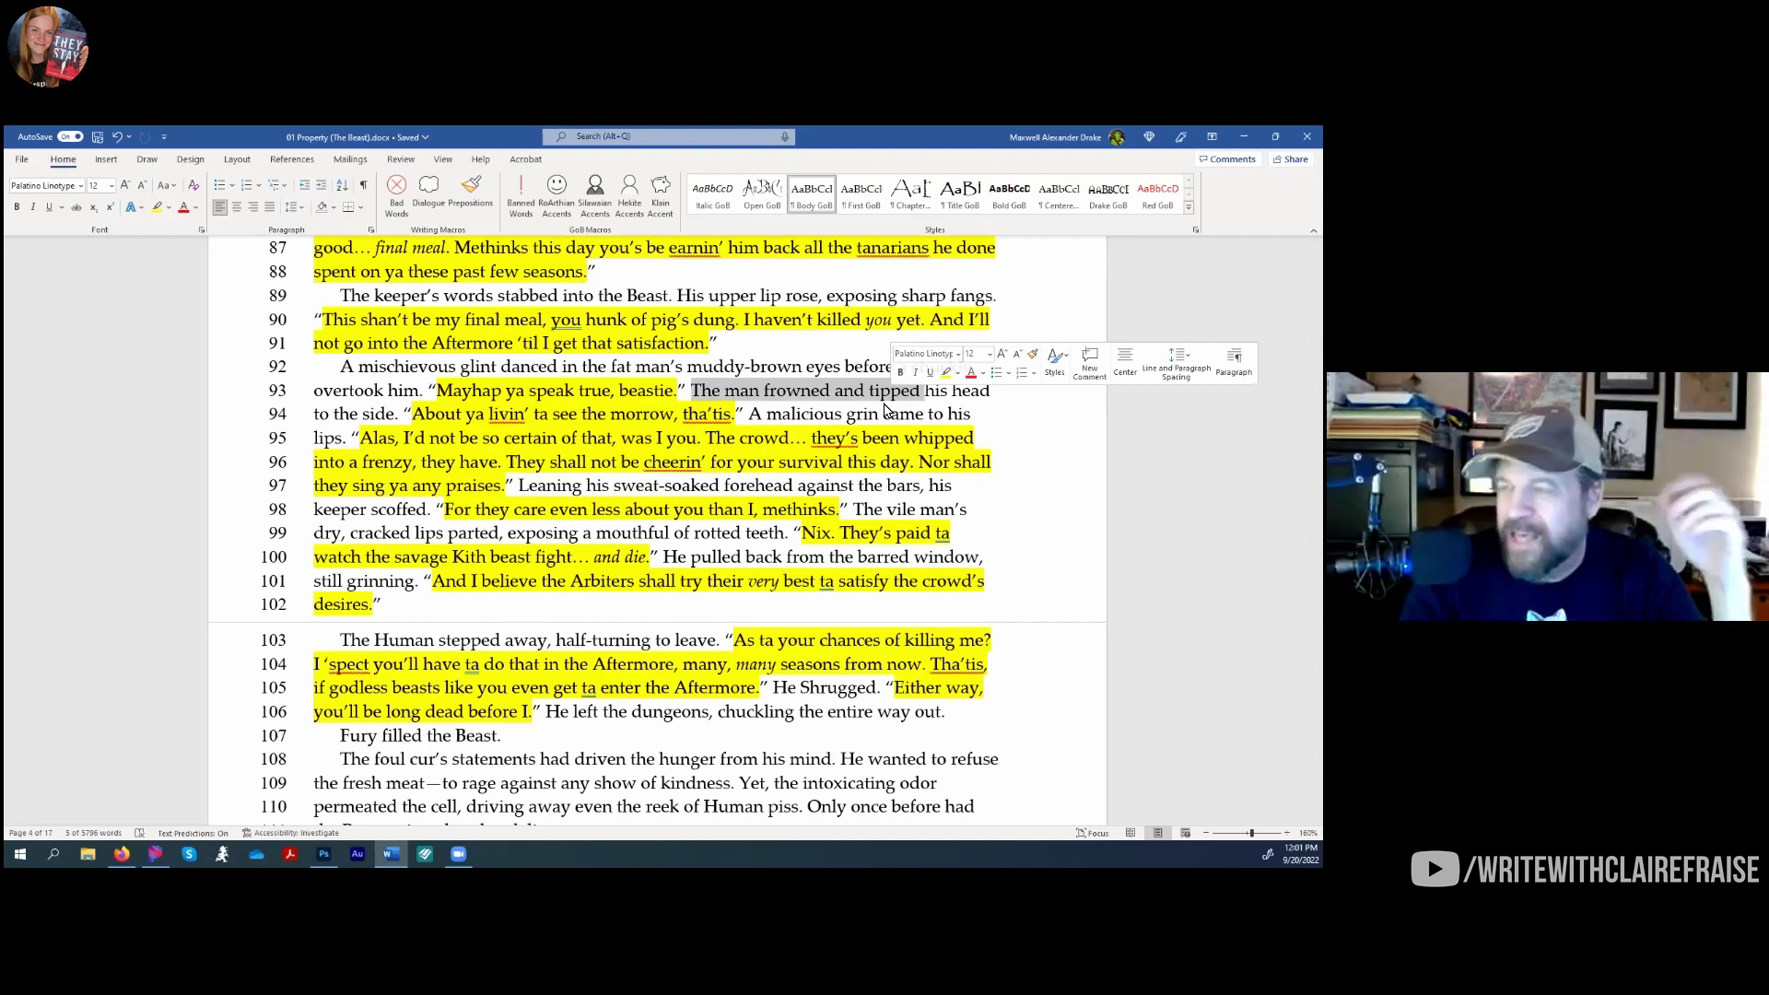
scroll(764, 478, down, 5)
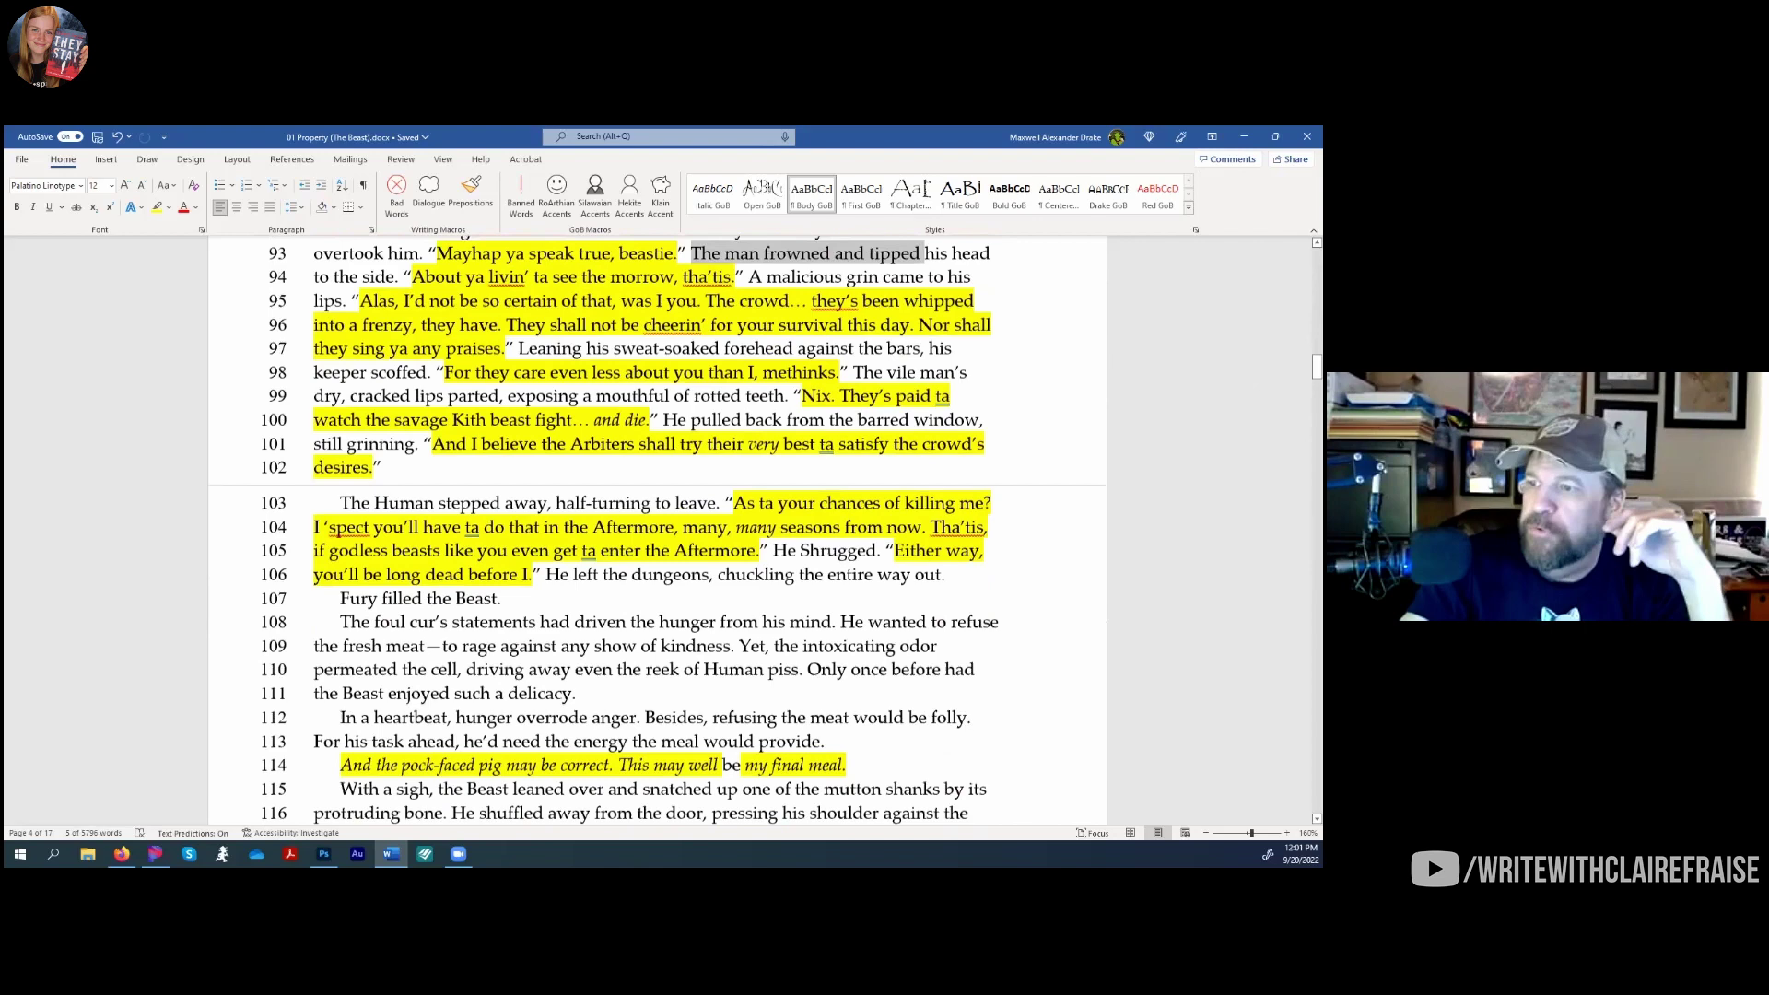
scroll(581, 534, down, 2)
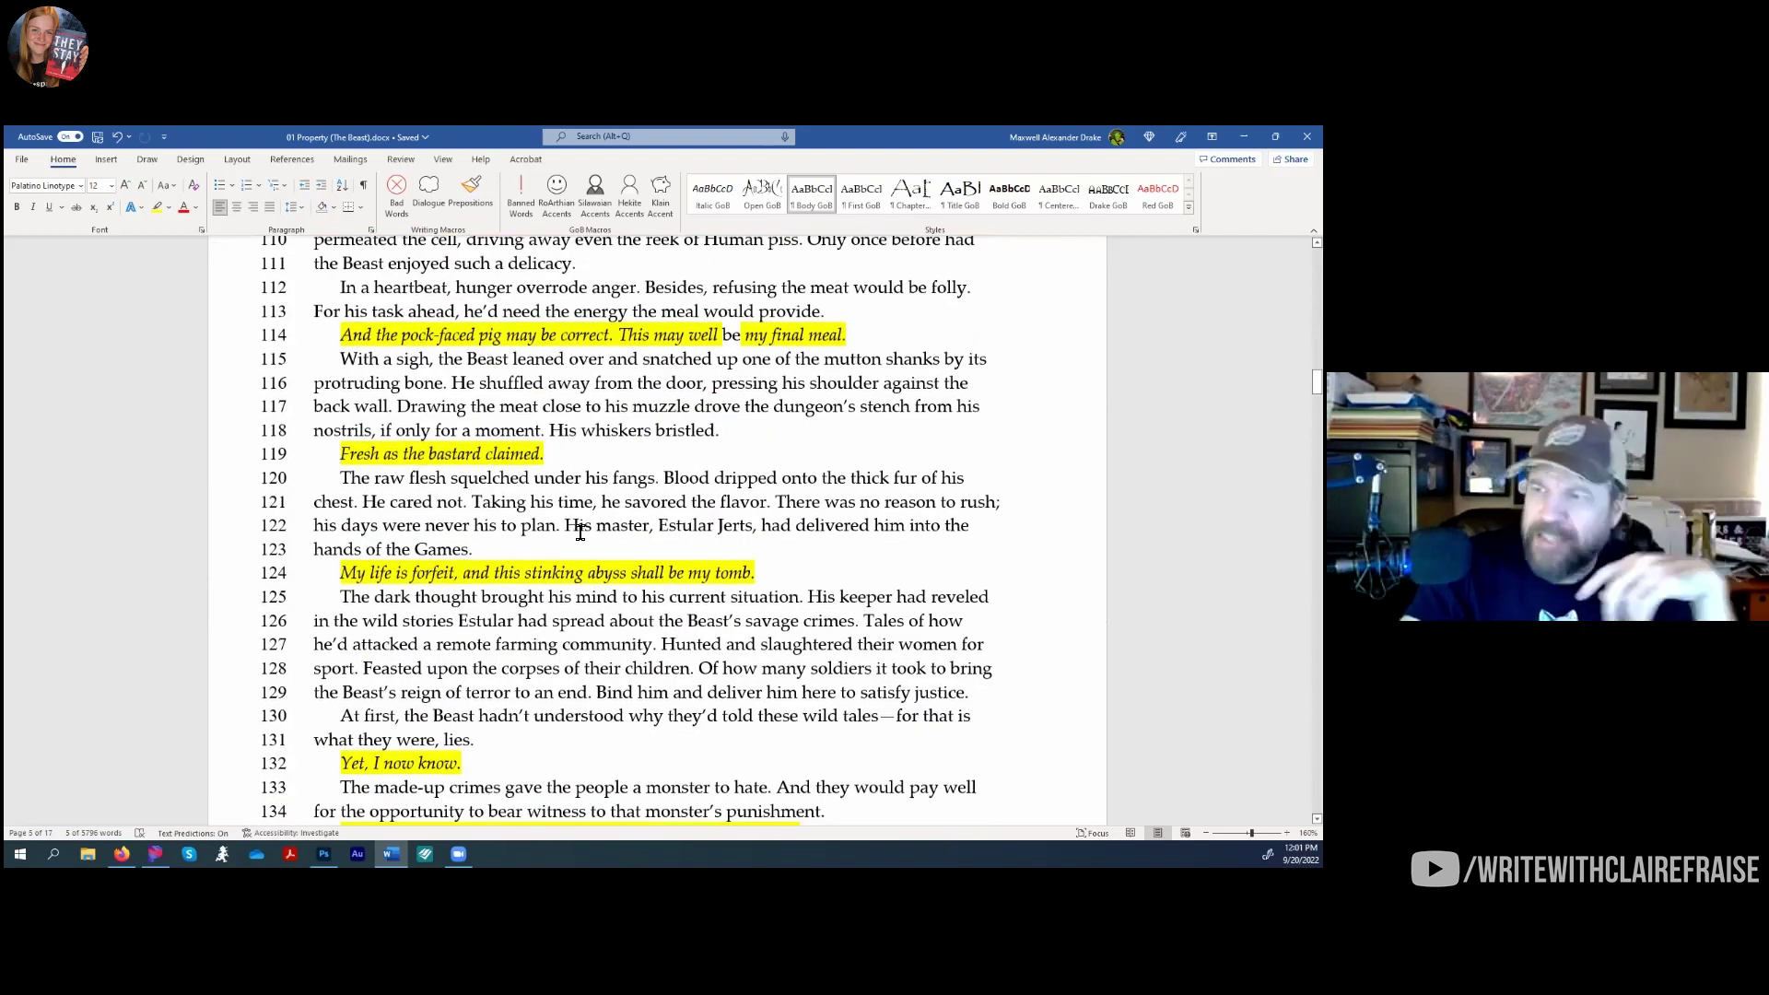
scroll(580, 534, up, 5)
scroll(578, 541, up, 4)
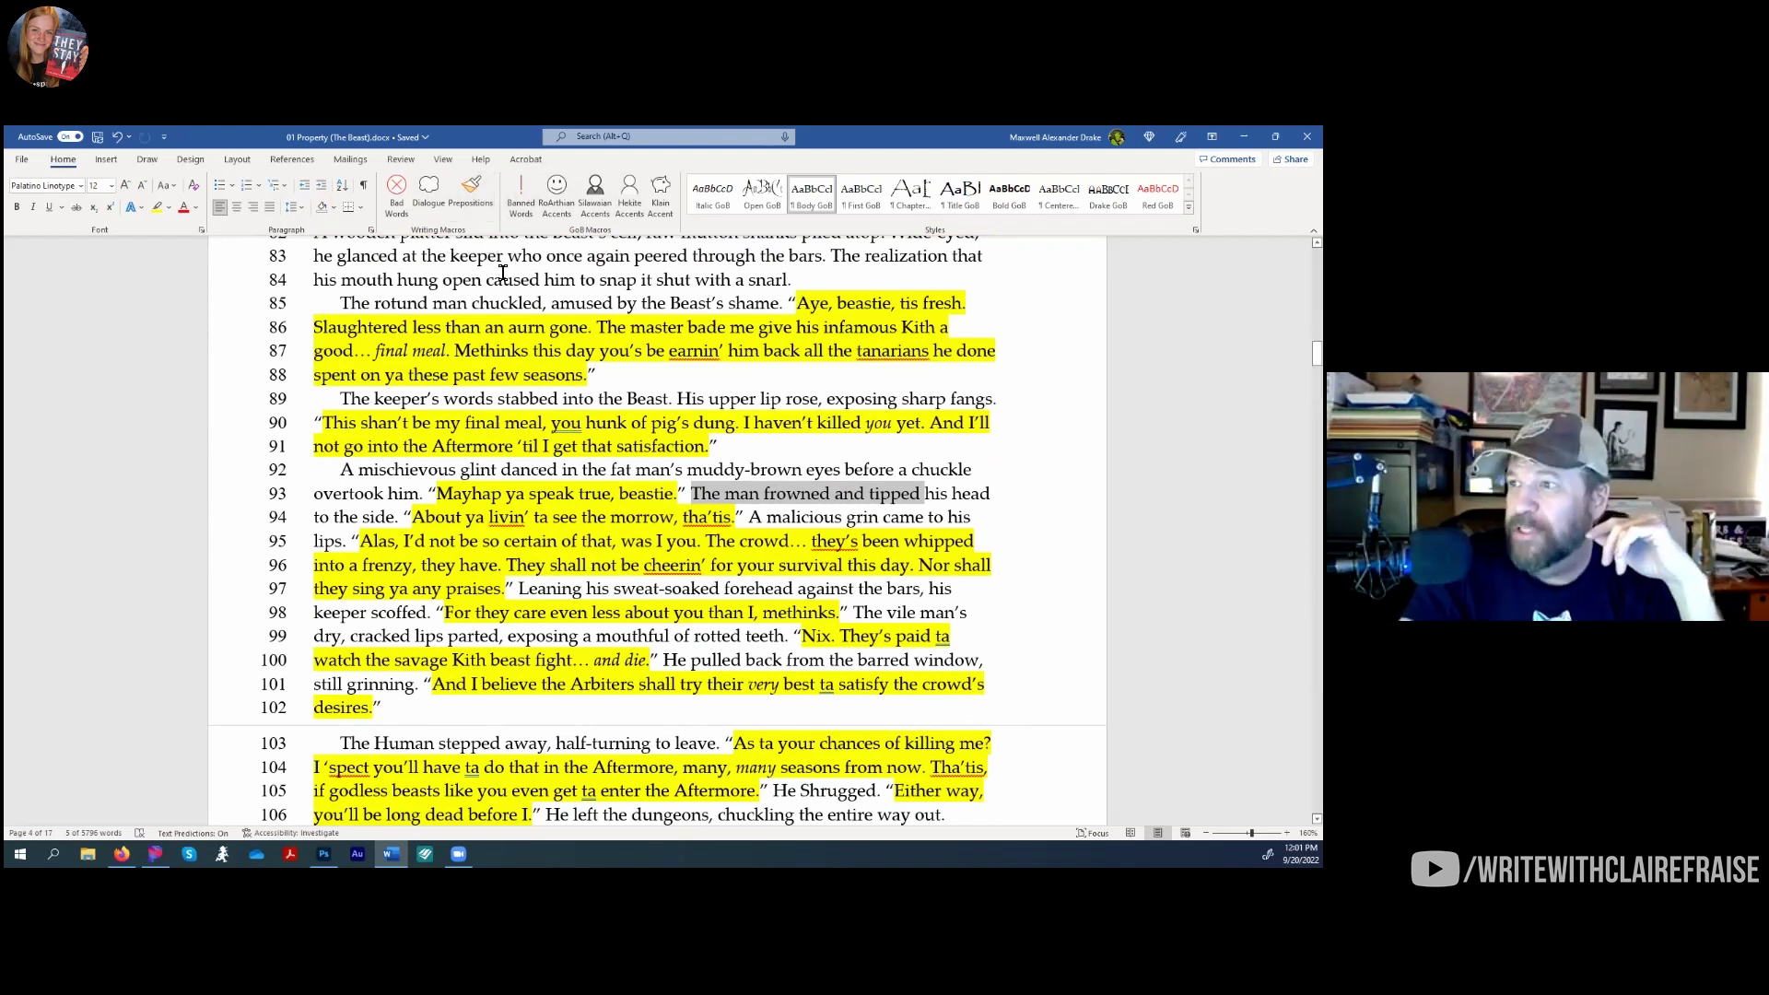
Set the whole chapter's highlight to No Color, then run the Bad Words macro
click(536, 429)
key(ctrl+a)
right_click(551, 406)
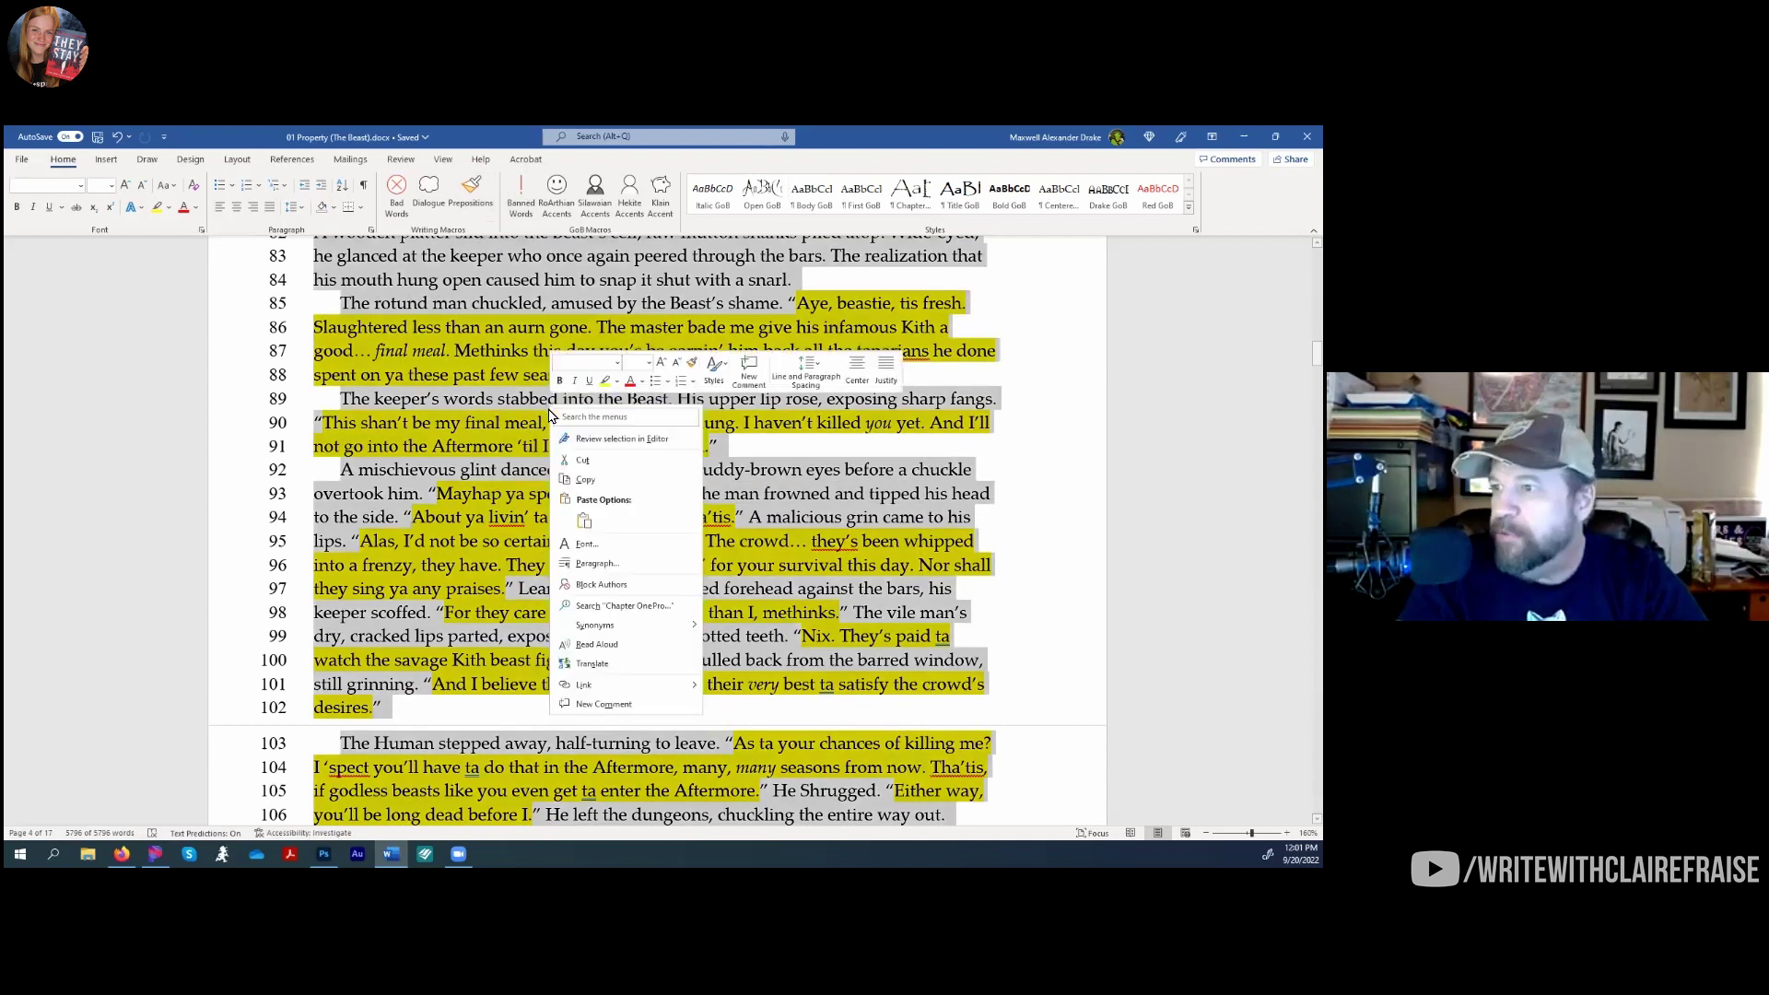
click(615, 381)
click(641, 464)
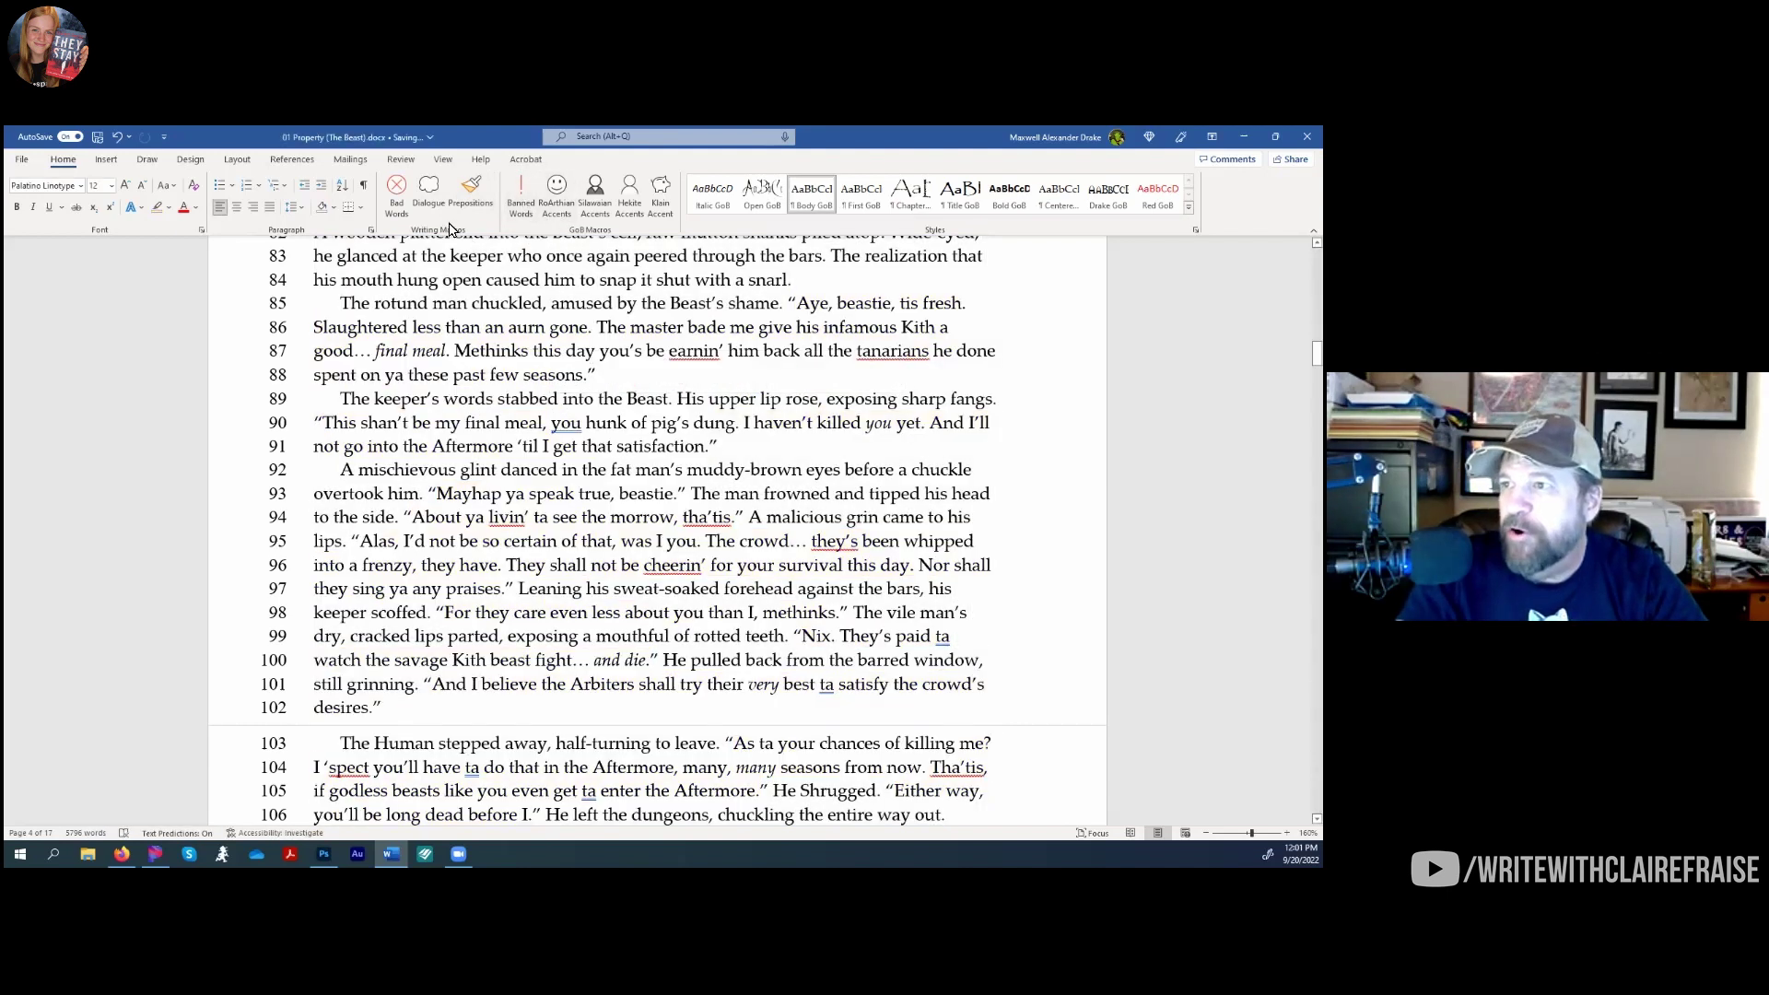
click(396, 196)
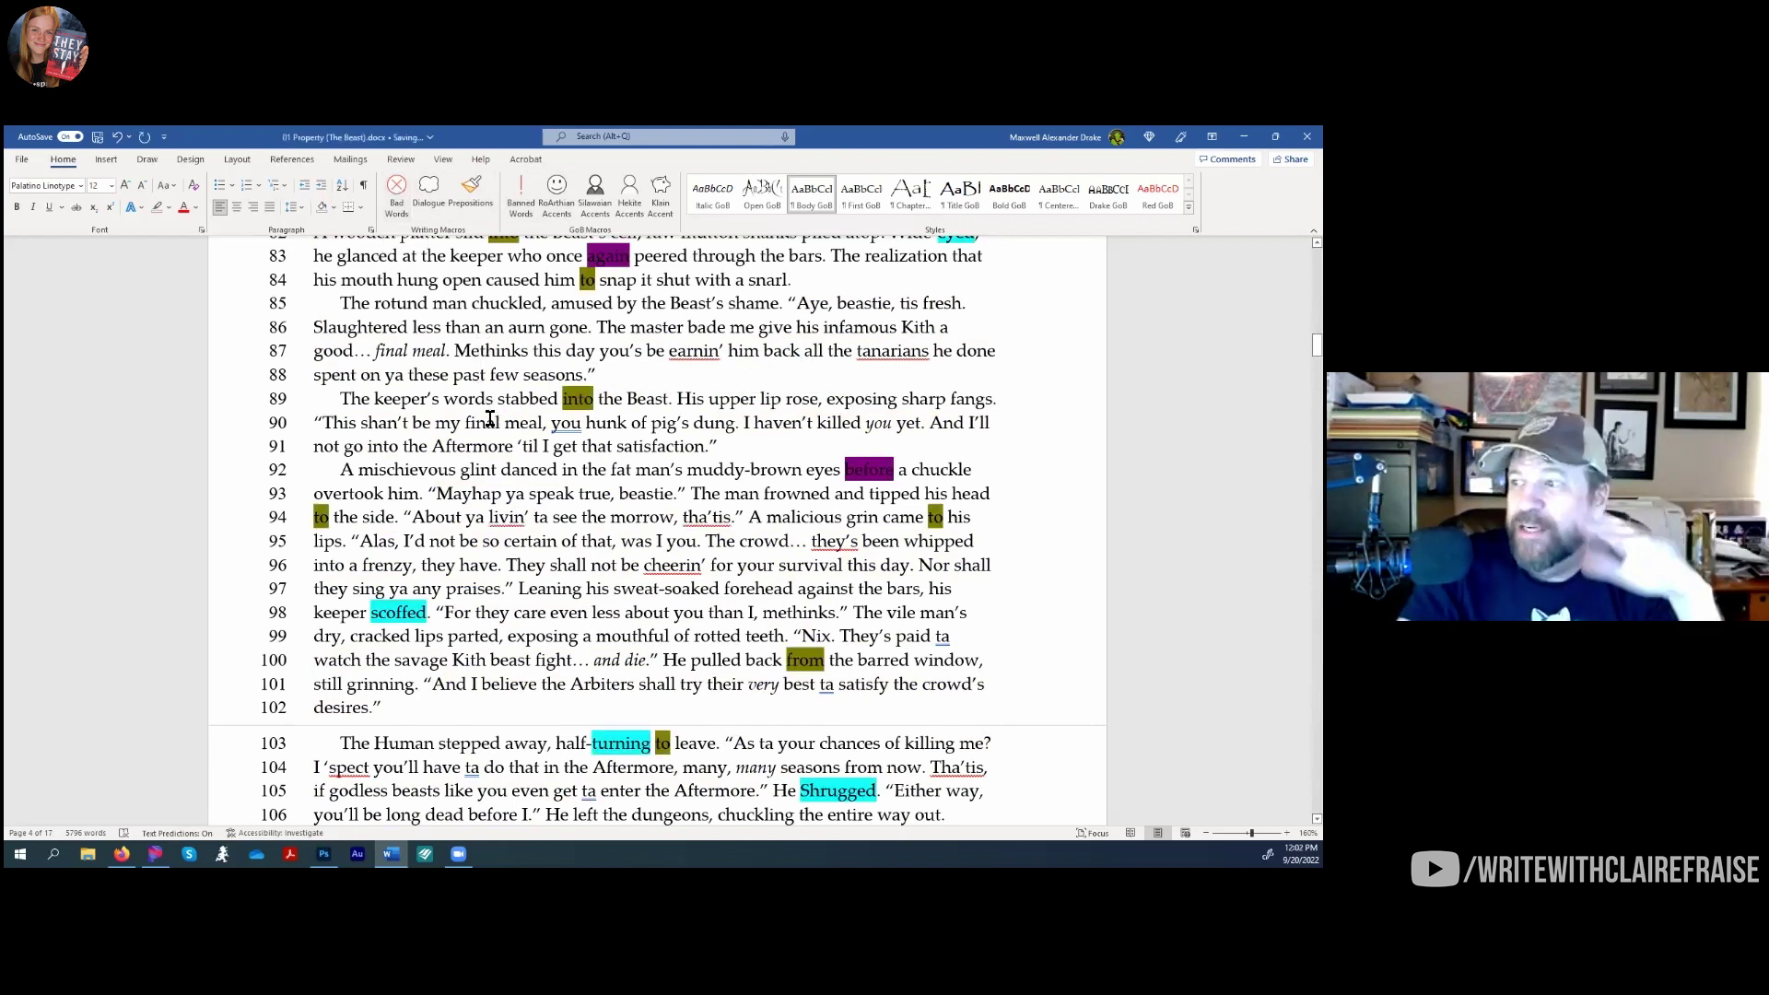
scroll(500, 458, up, 8)
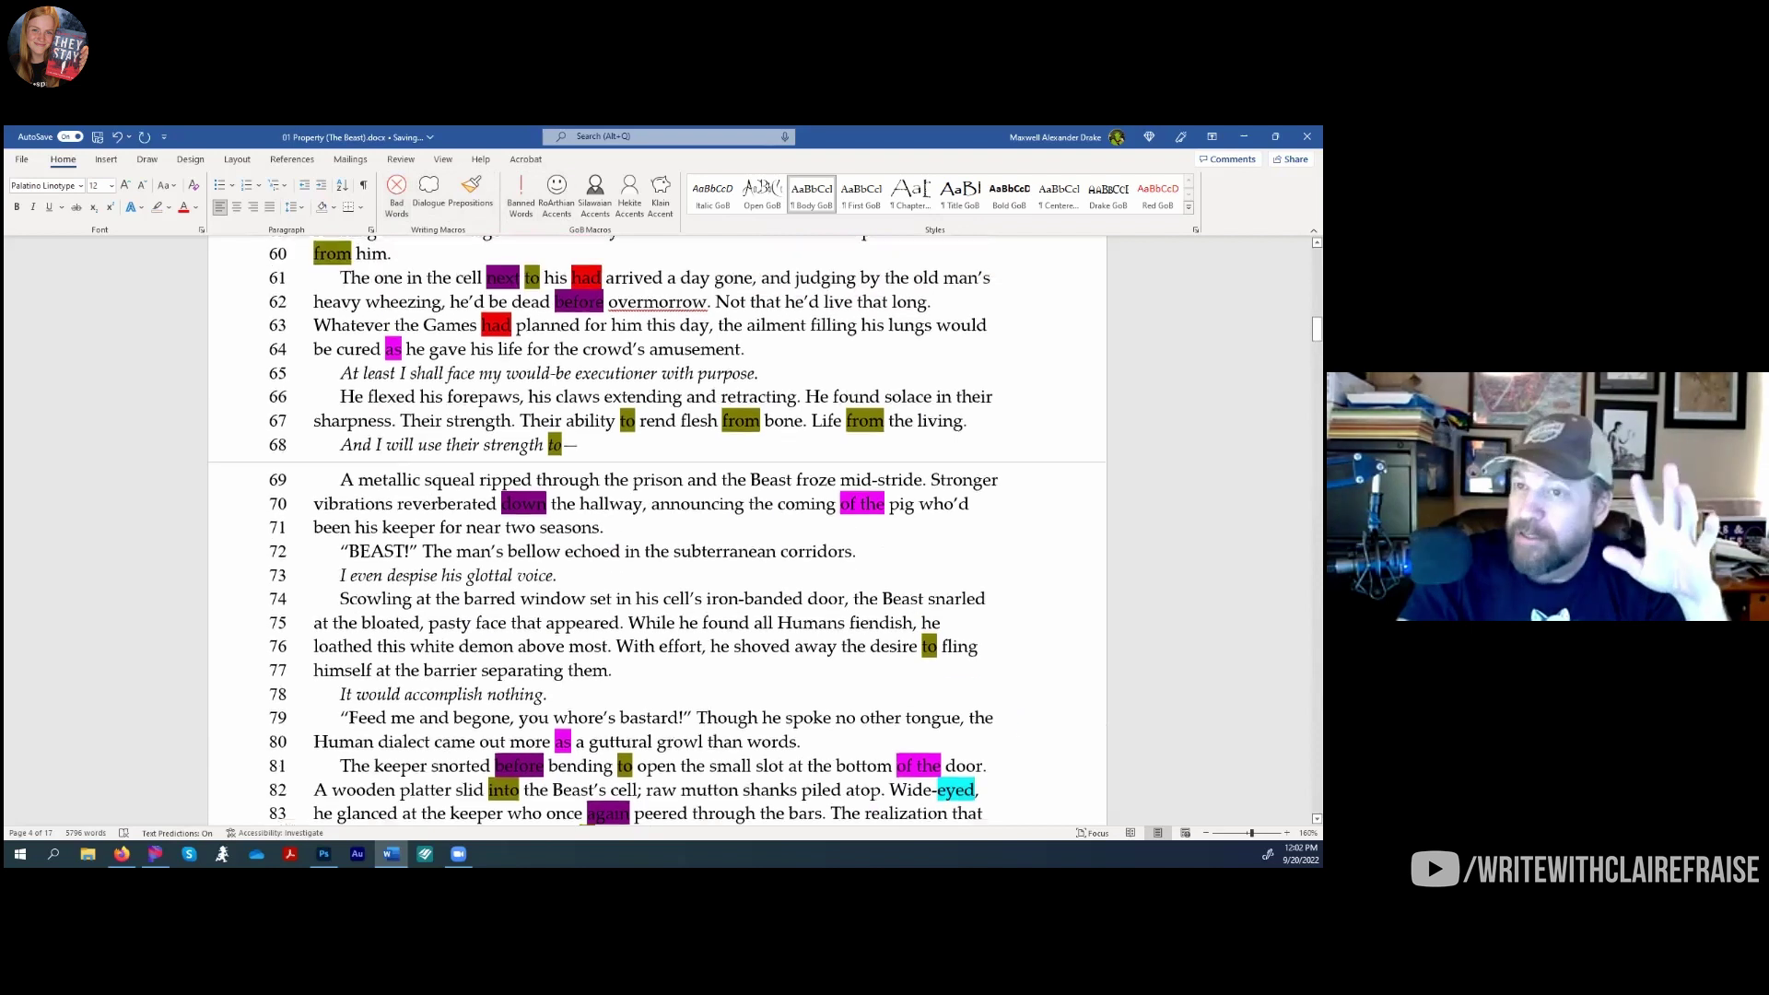
scroll(506, 460, up, 5)
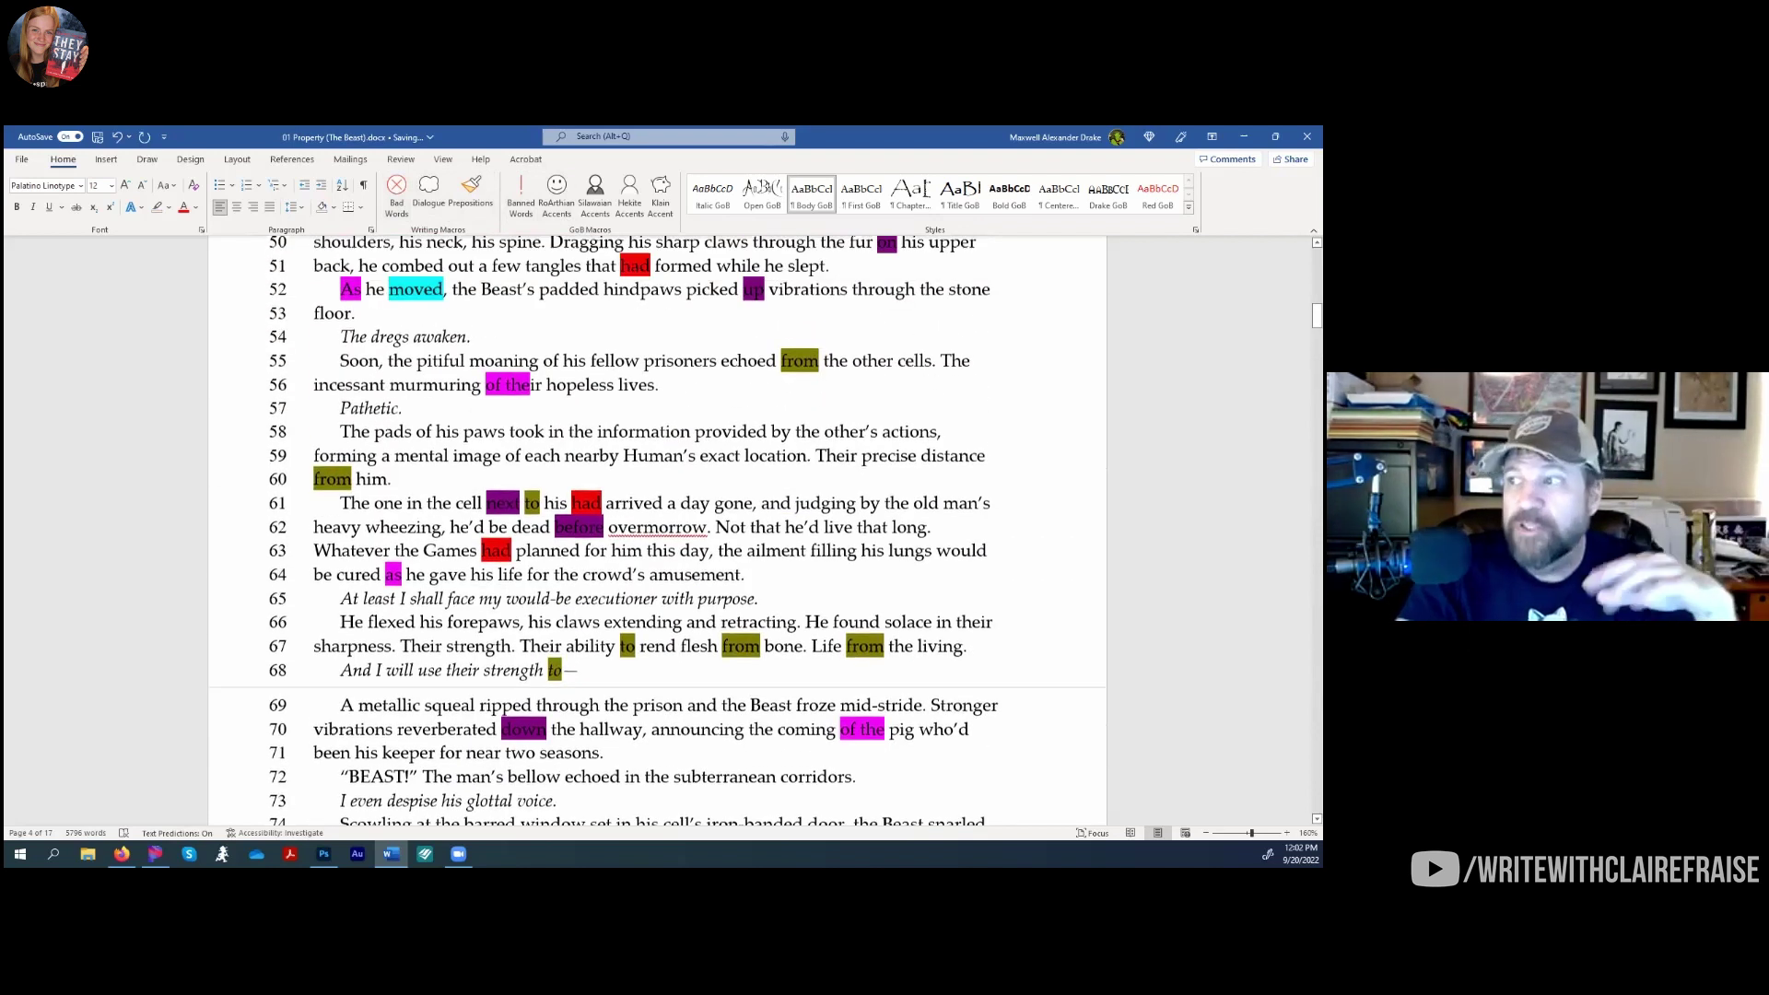
scroll(506, 458, up, 7)
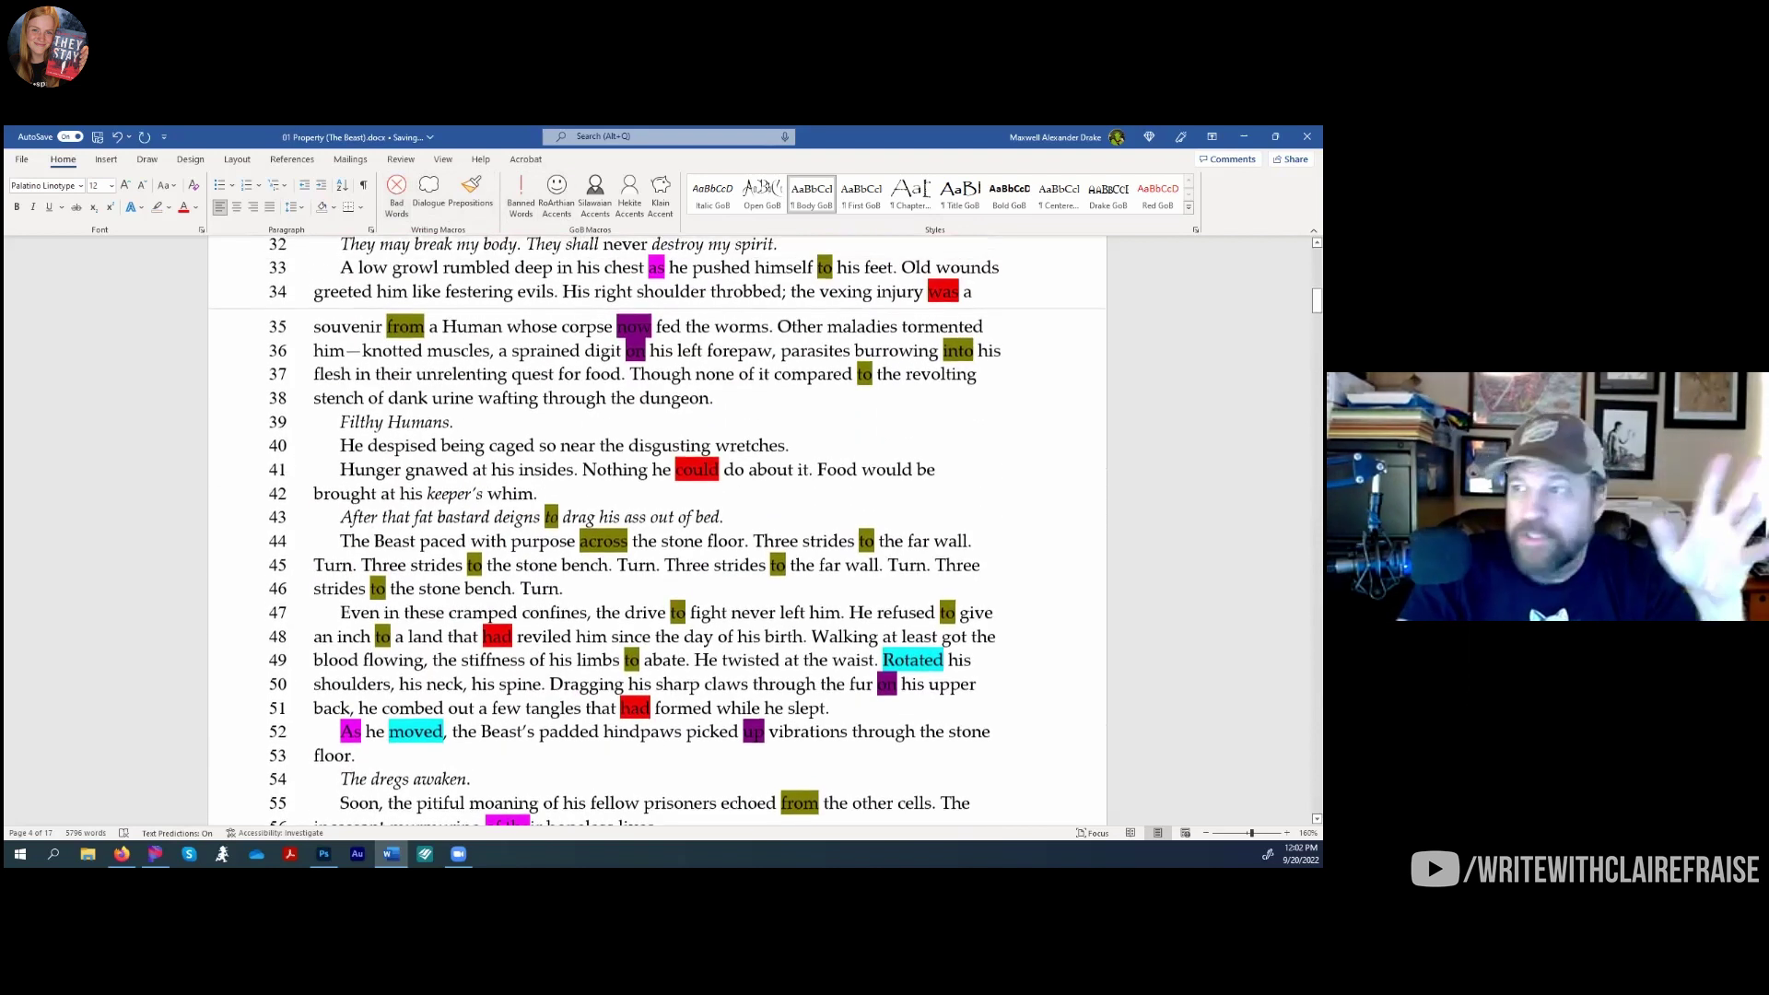
scroll(658, 530, up, 2)
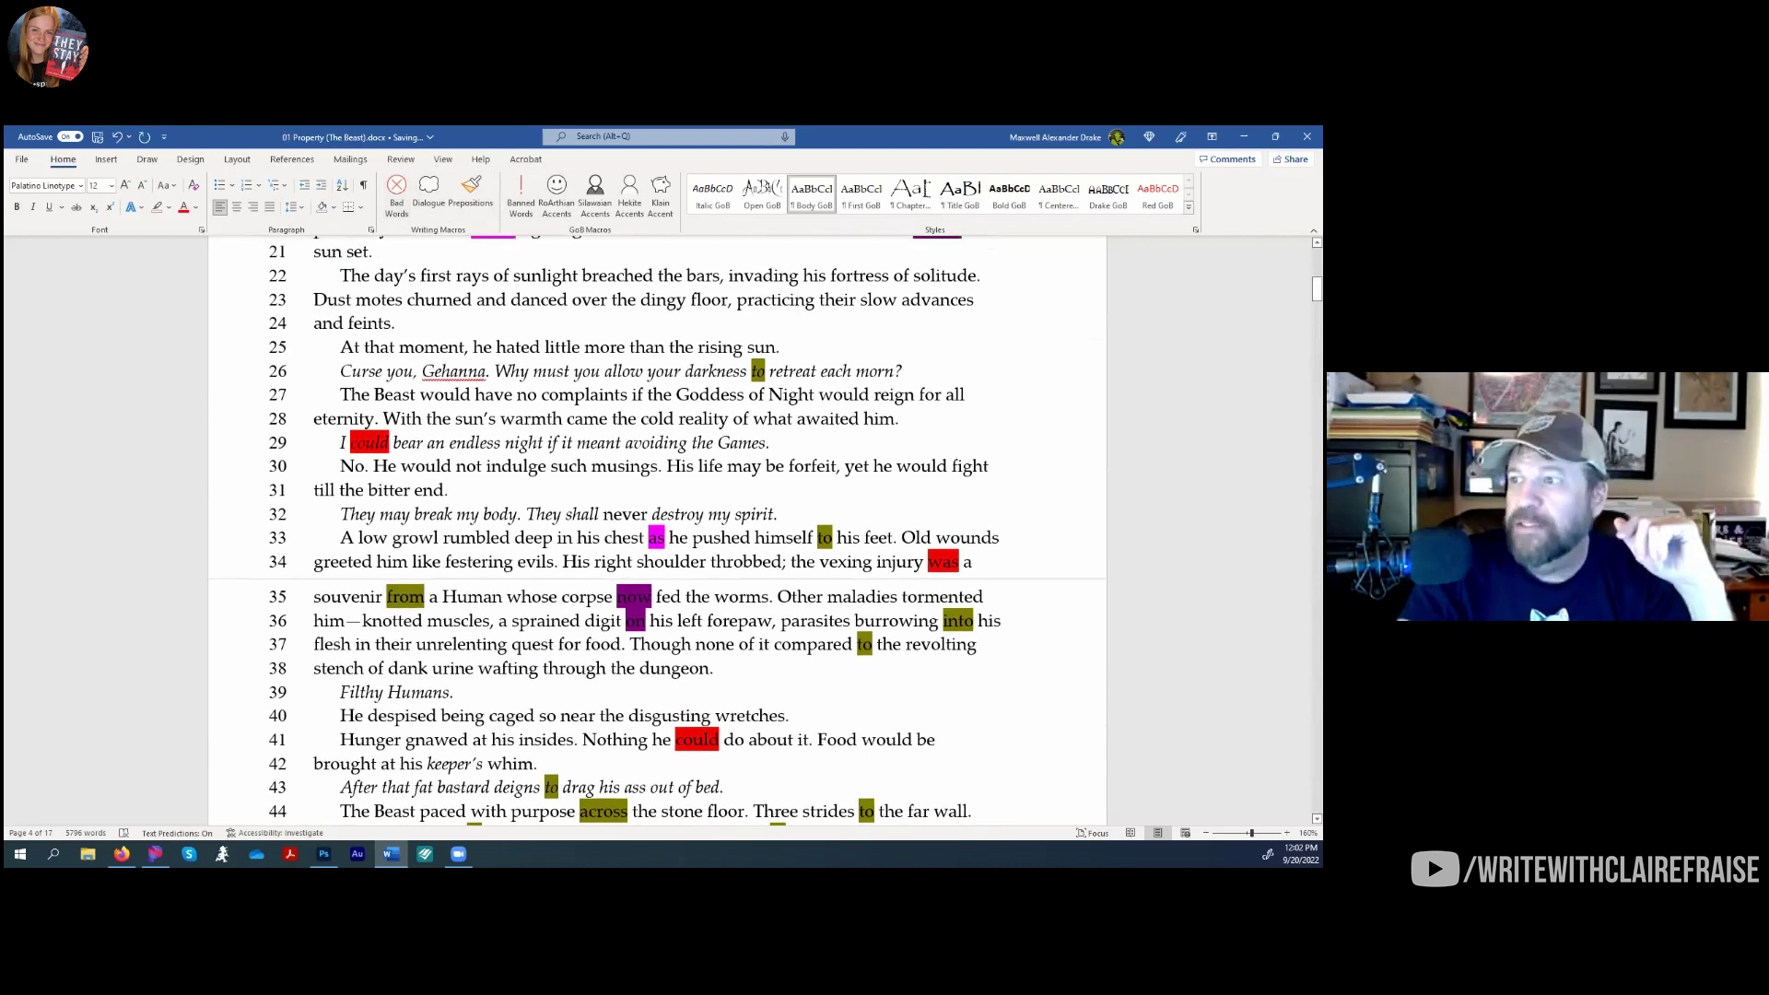
scroll(557, 490, up, 4)
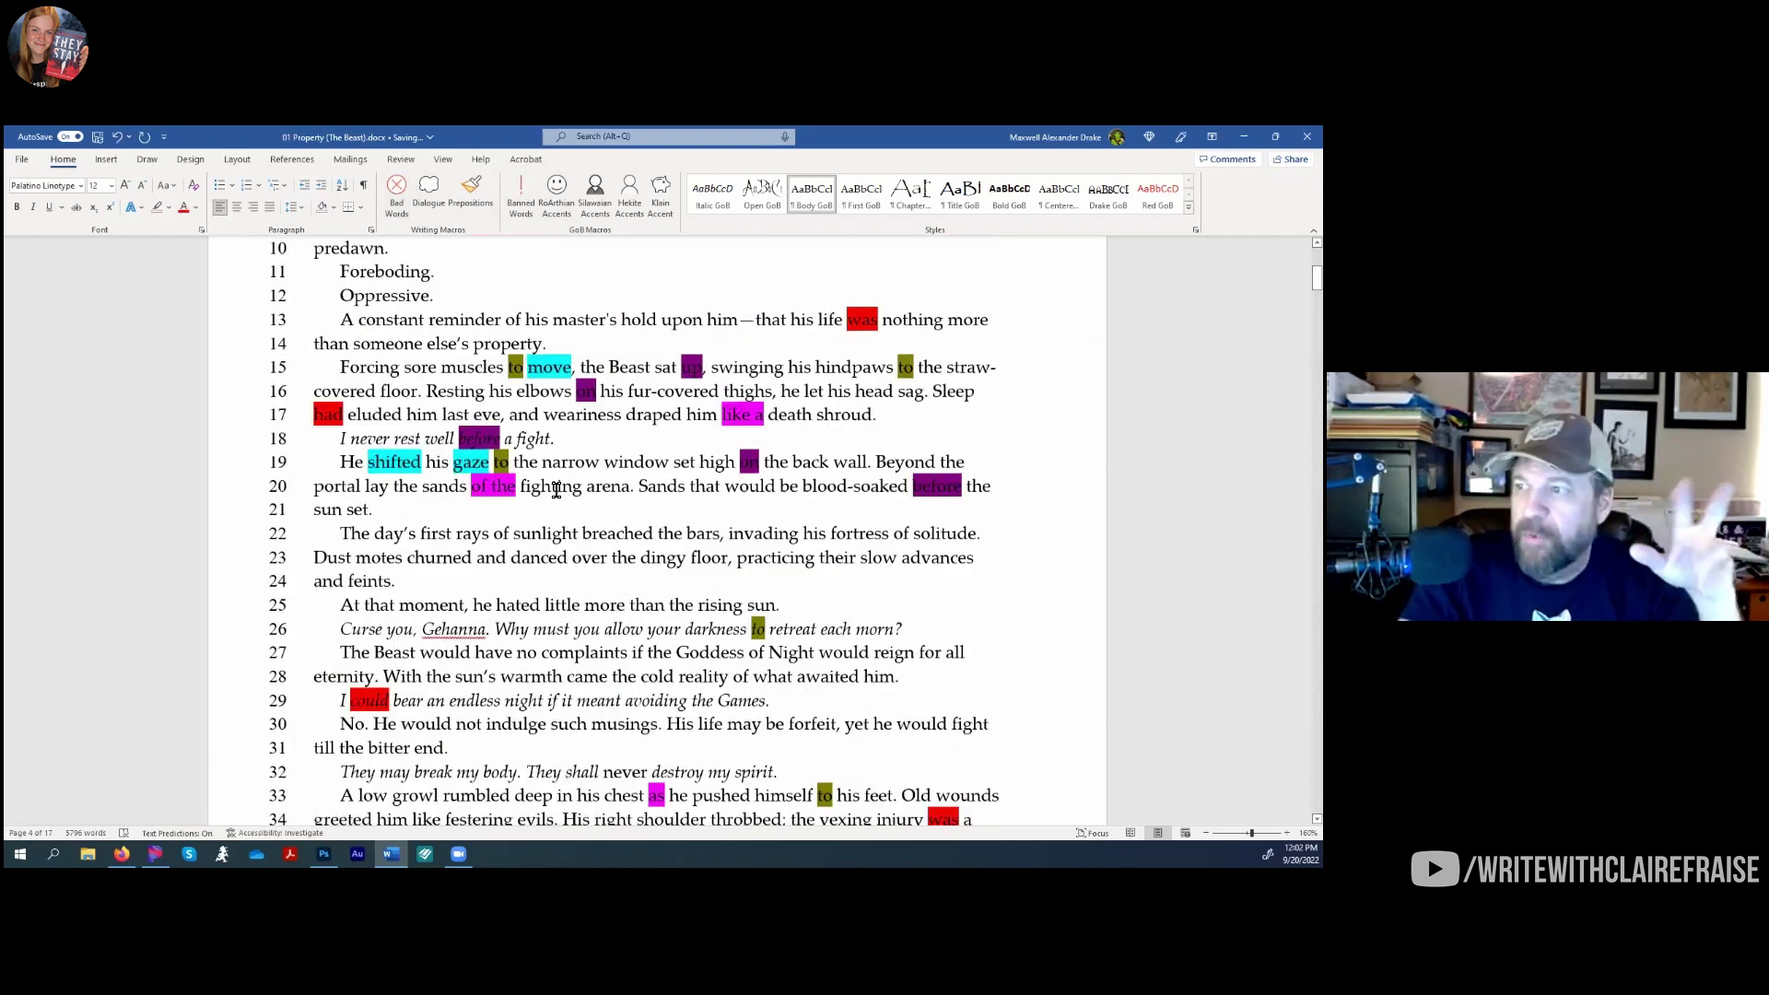
double_click(393, 467)
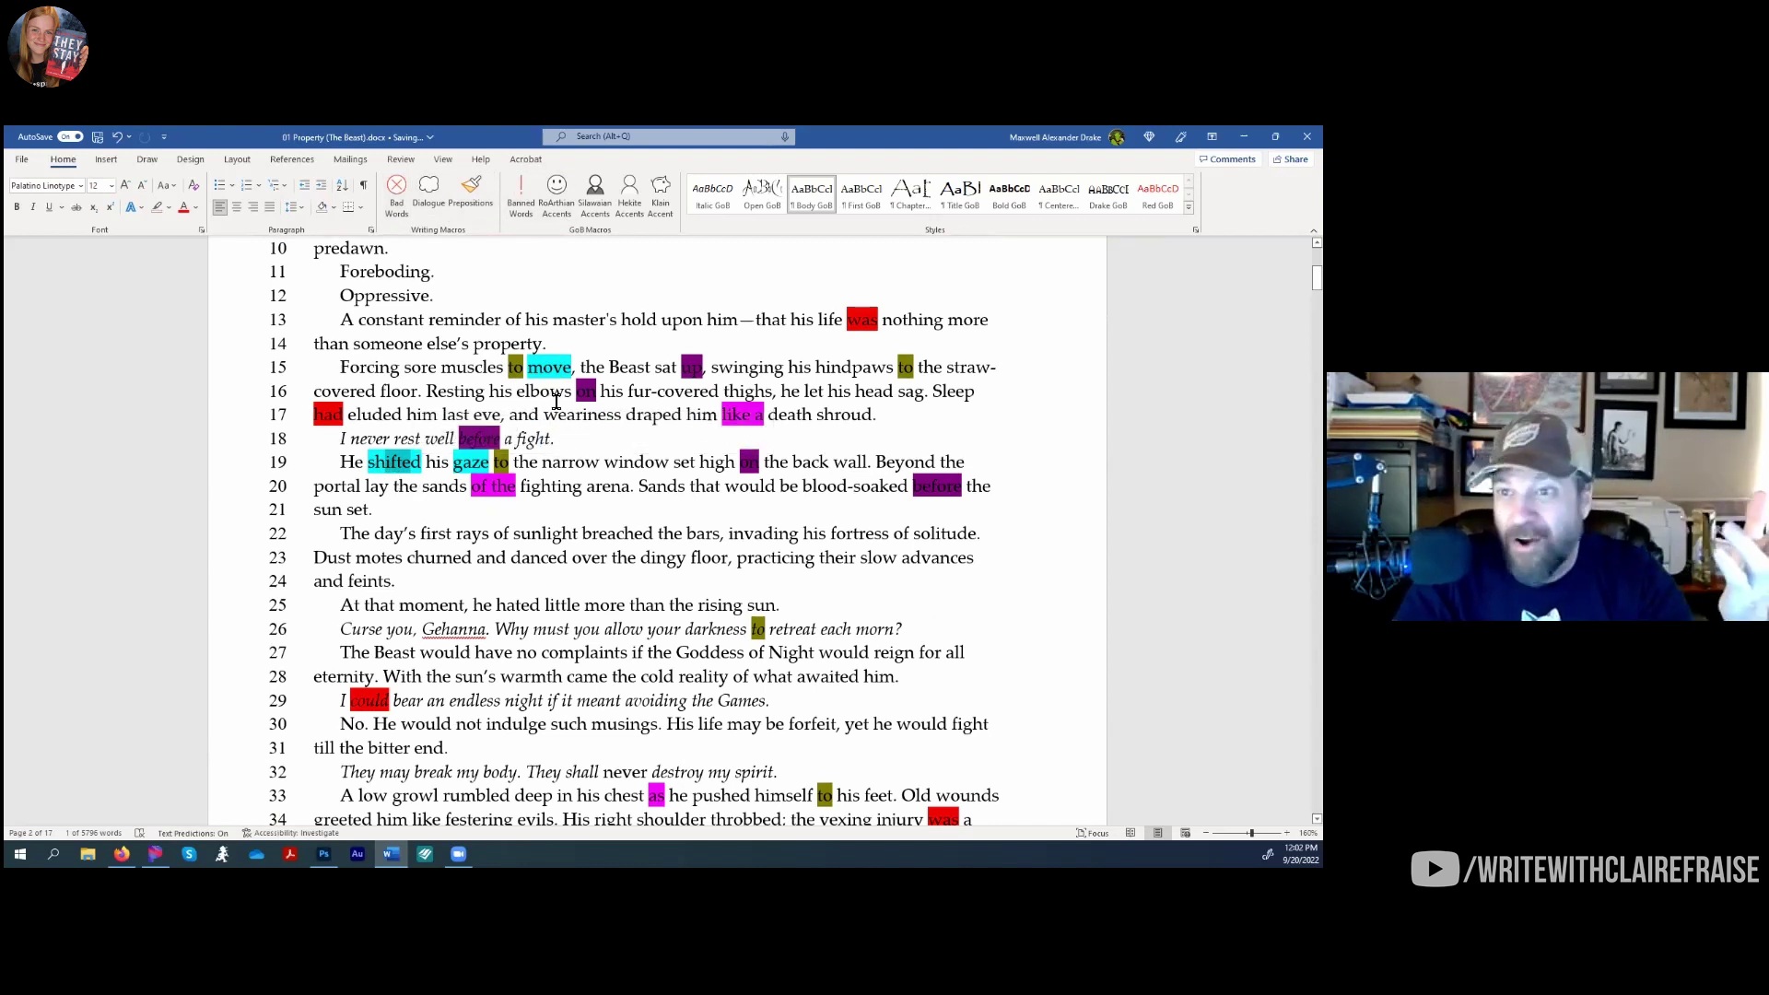
scroll(512, 475, down, 10)
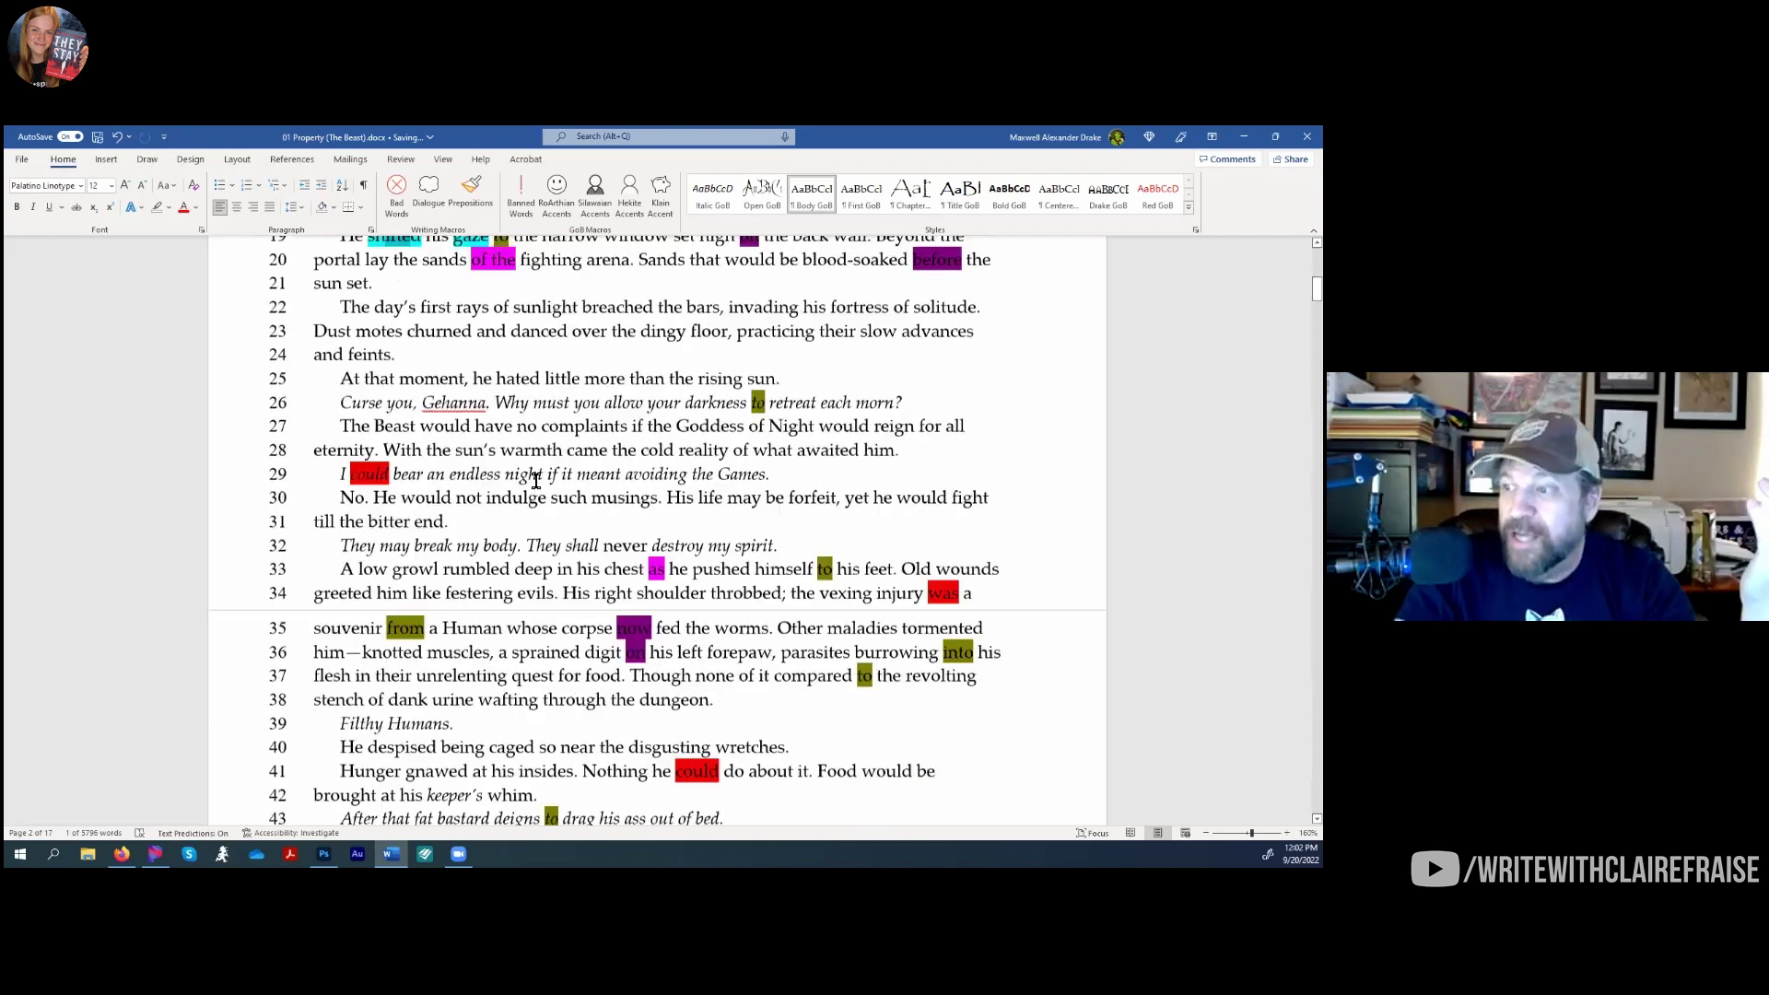
scroll(853, 535, down, 8)
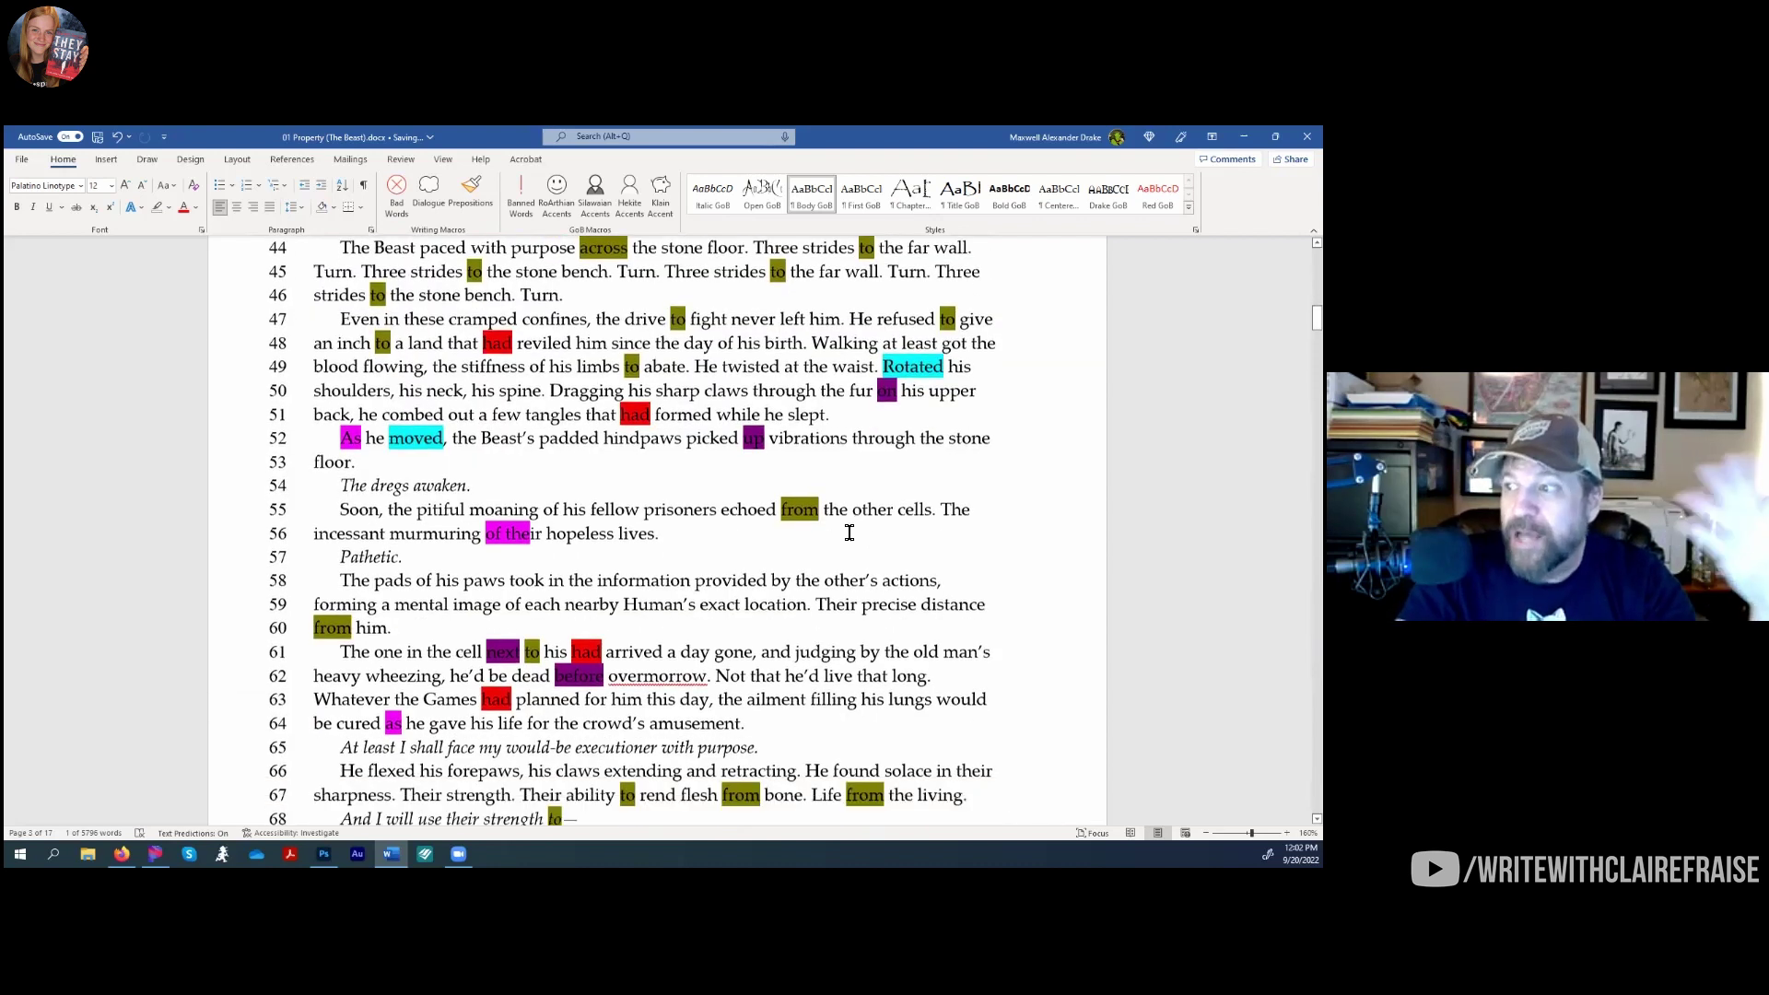
scroll(796, 527, down, 8)
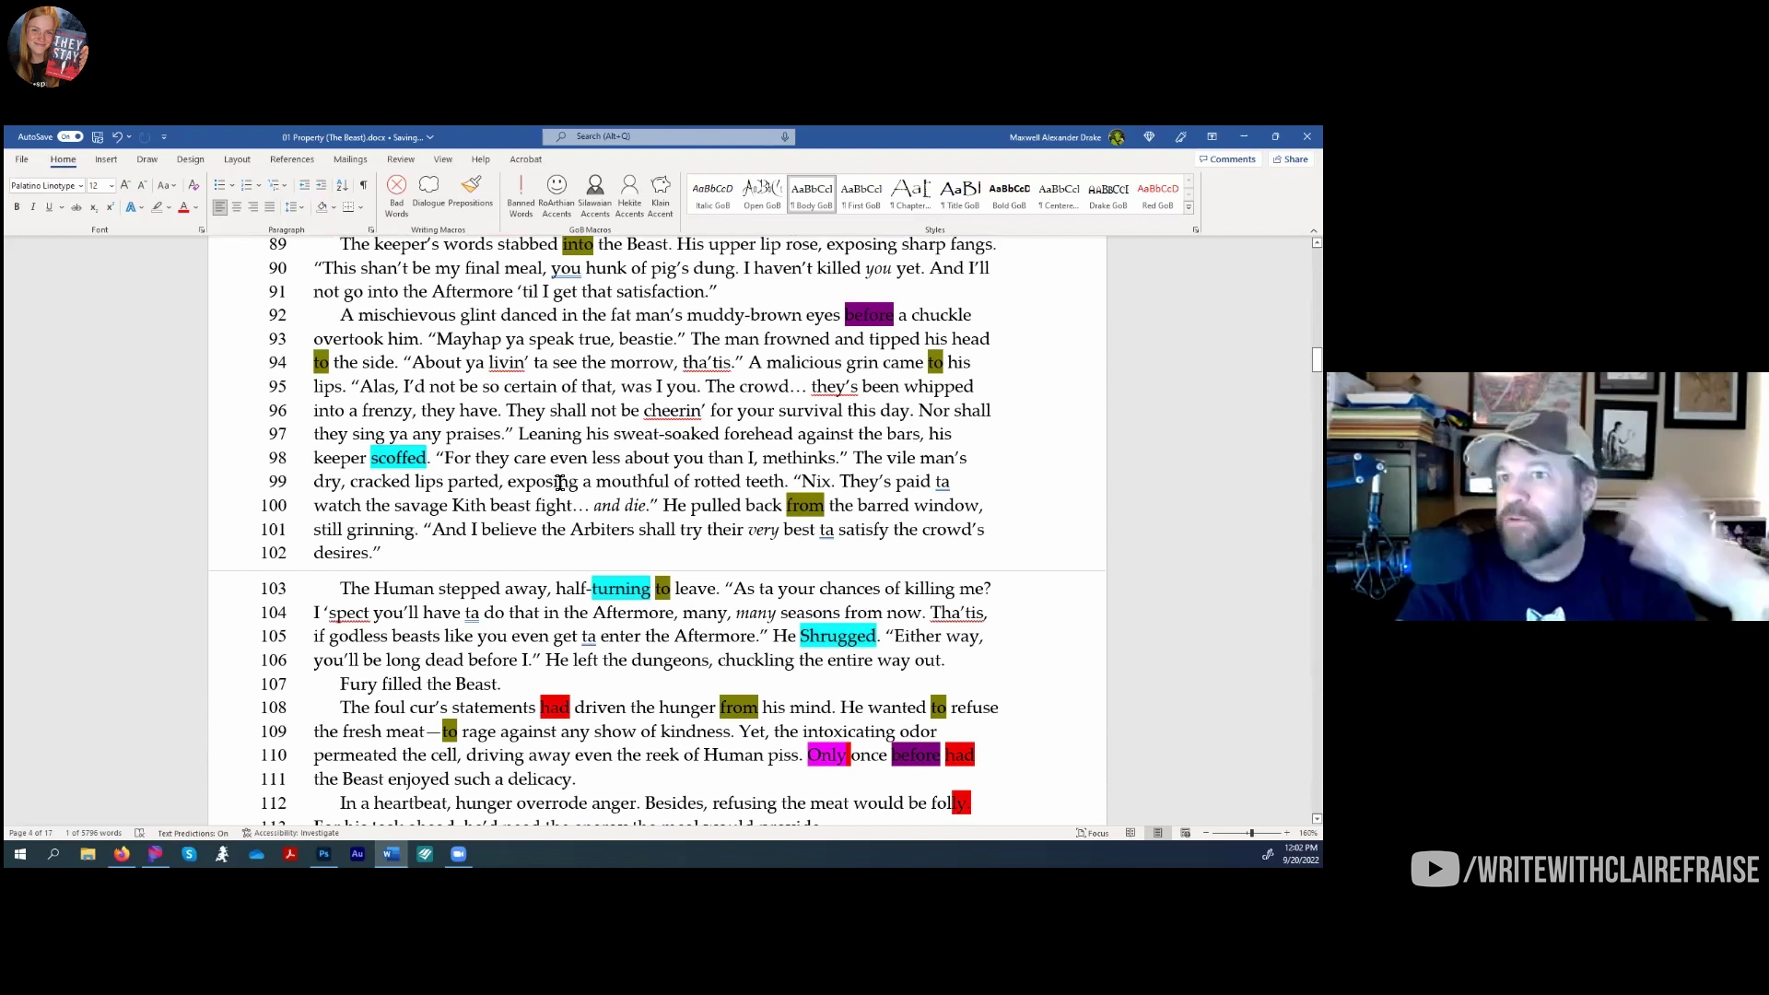
scroll(559, 483, up, 4)
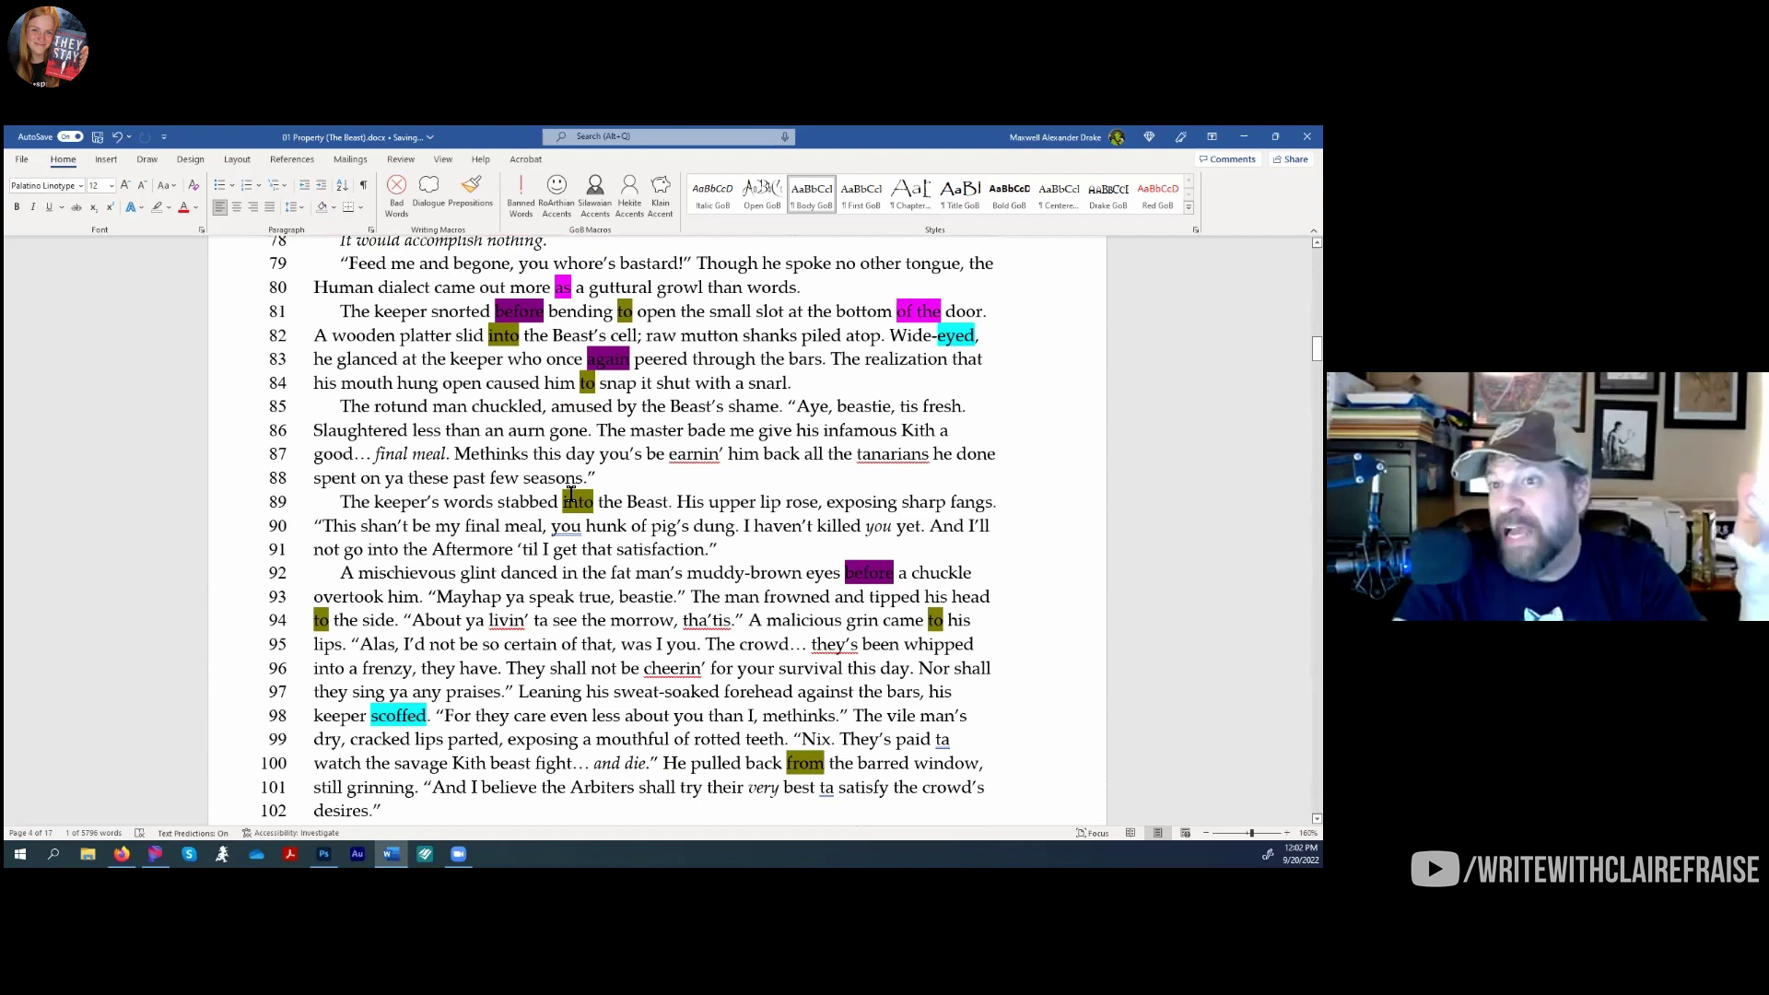
scroll(570, 494, up, 2)
drag(340, 414, 984, 420)
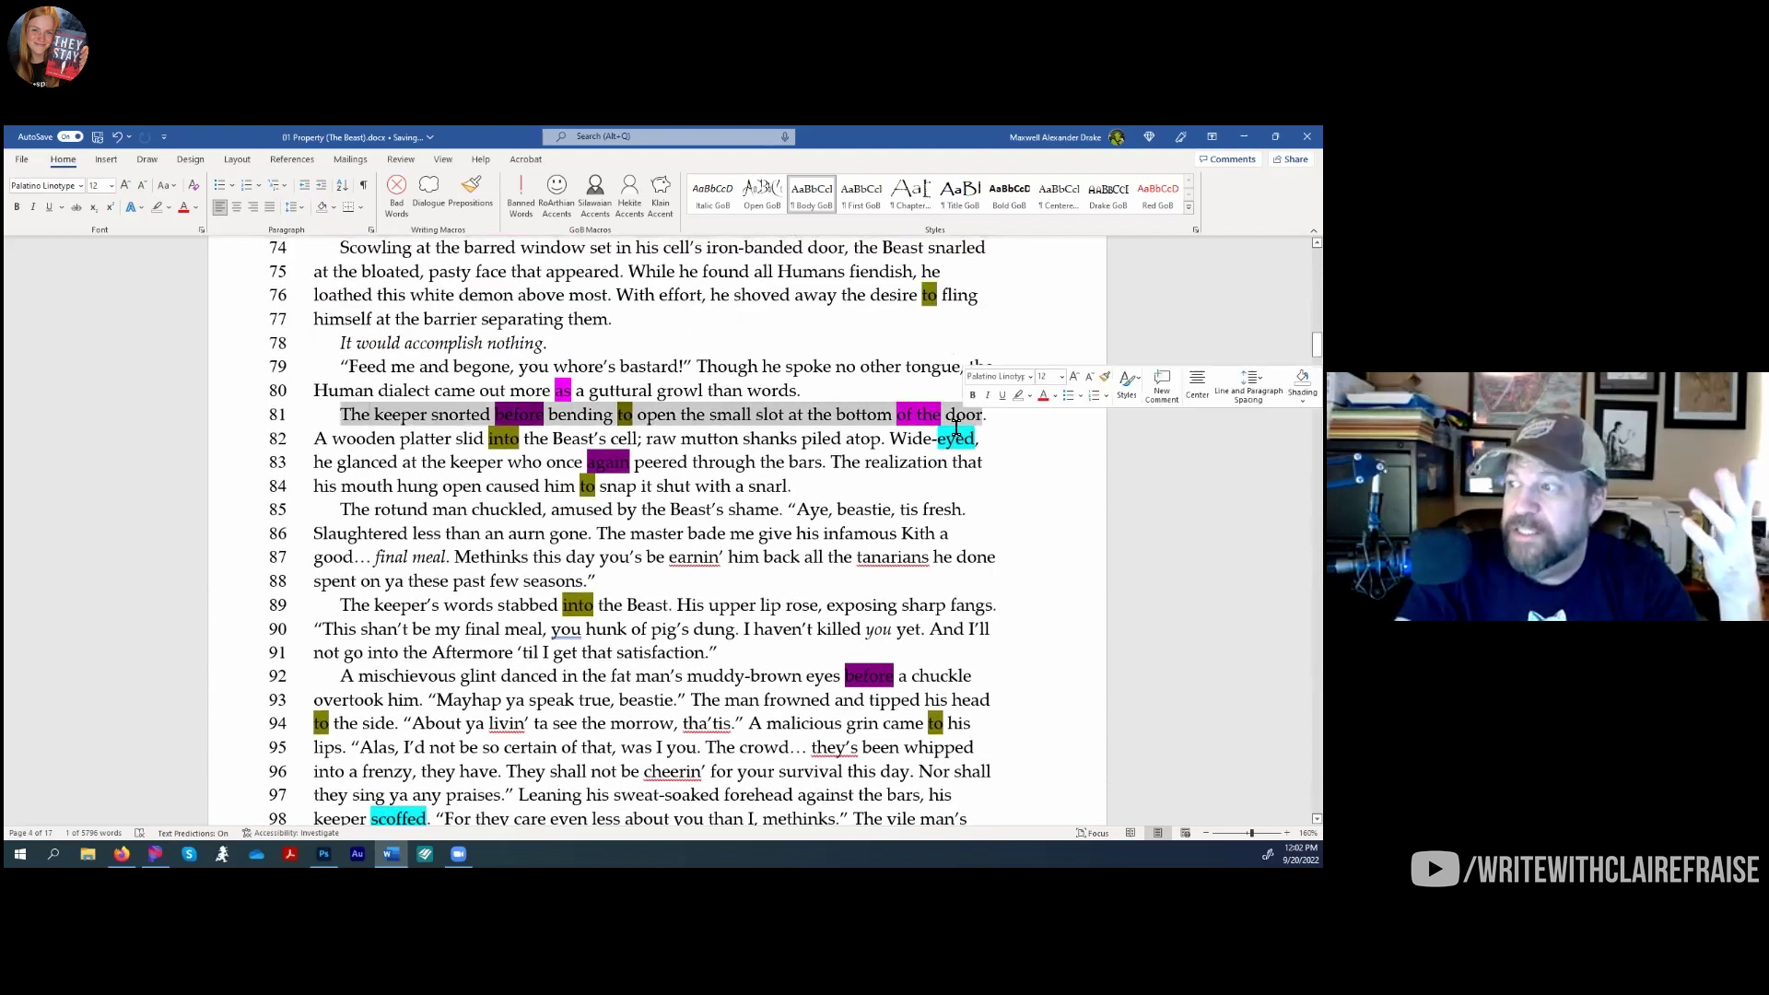
click(391, 416)
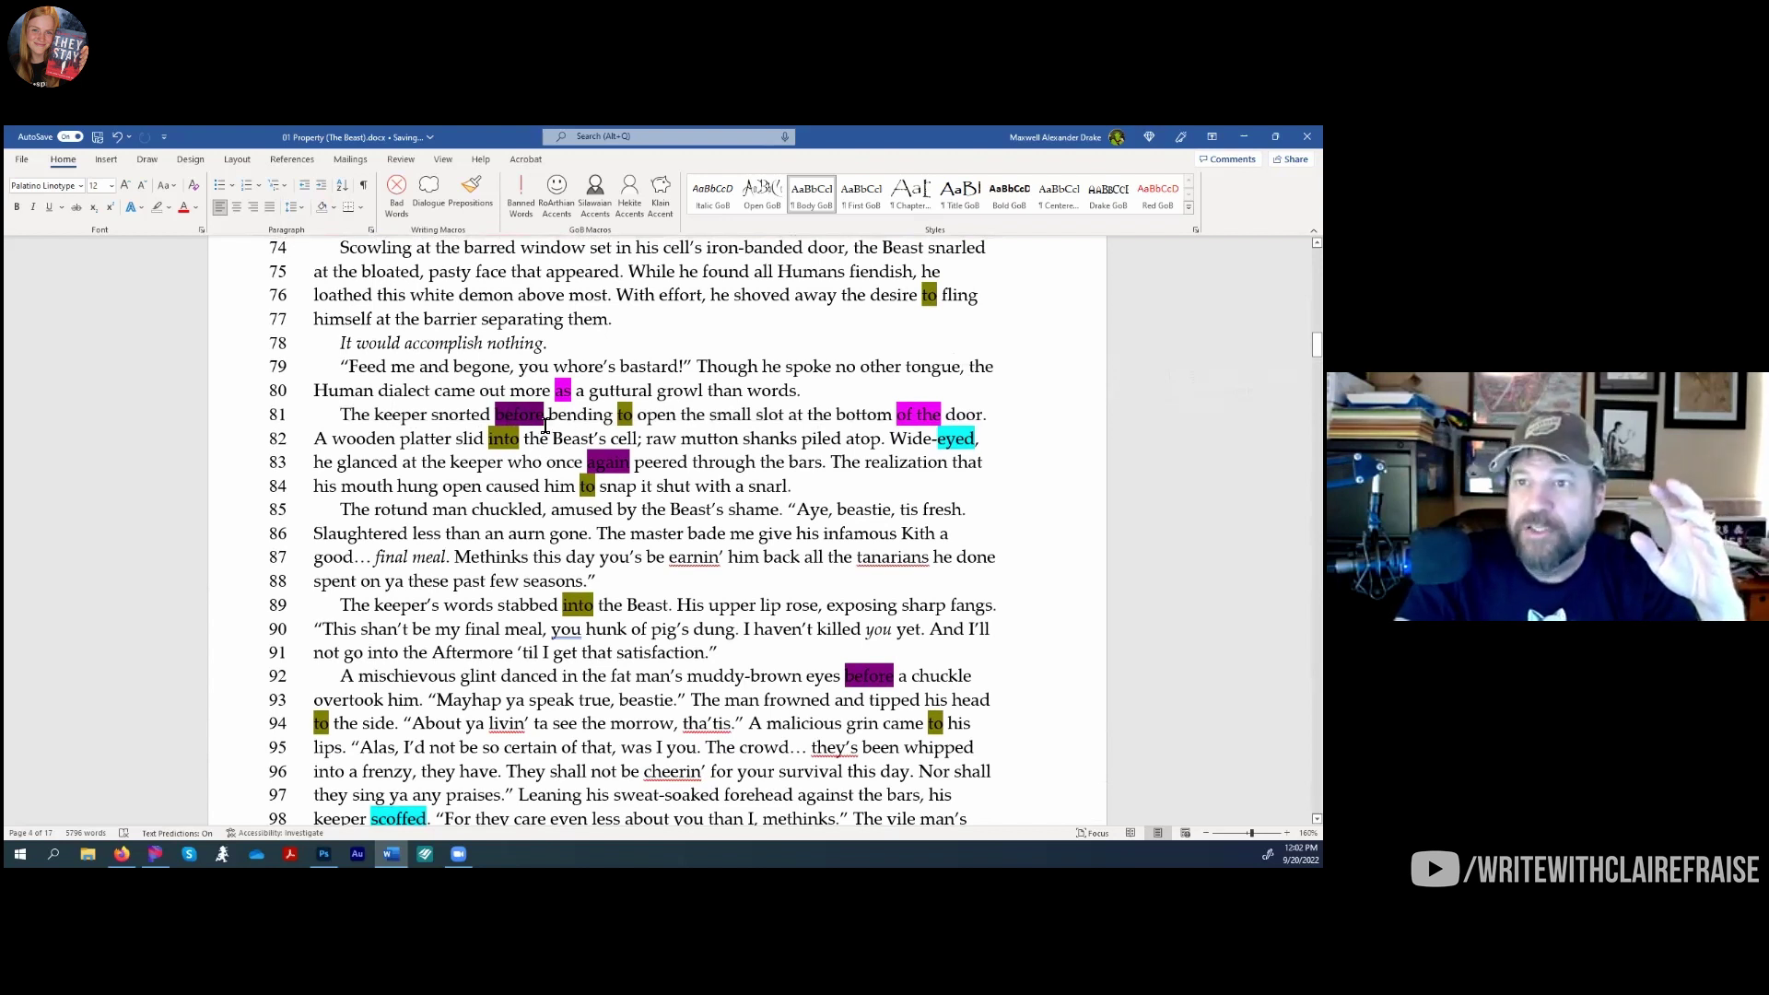
double_click(541, 422)
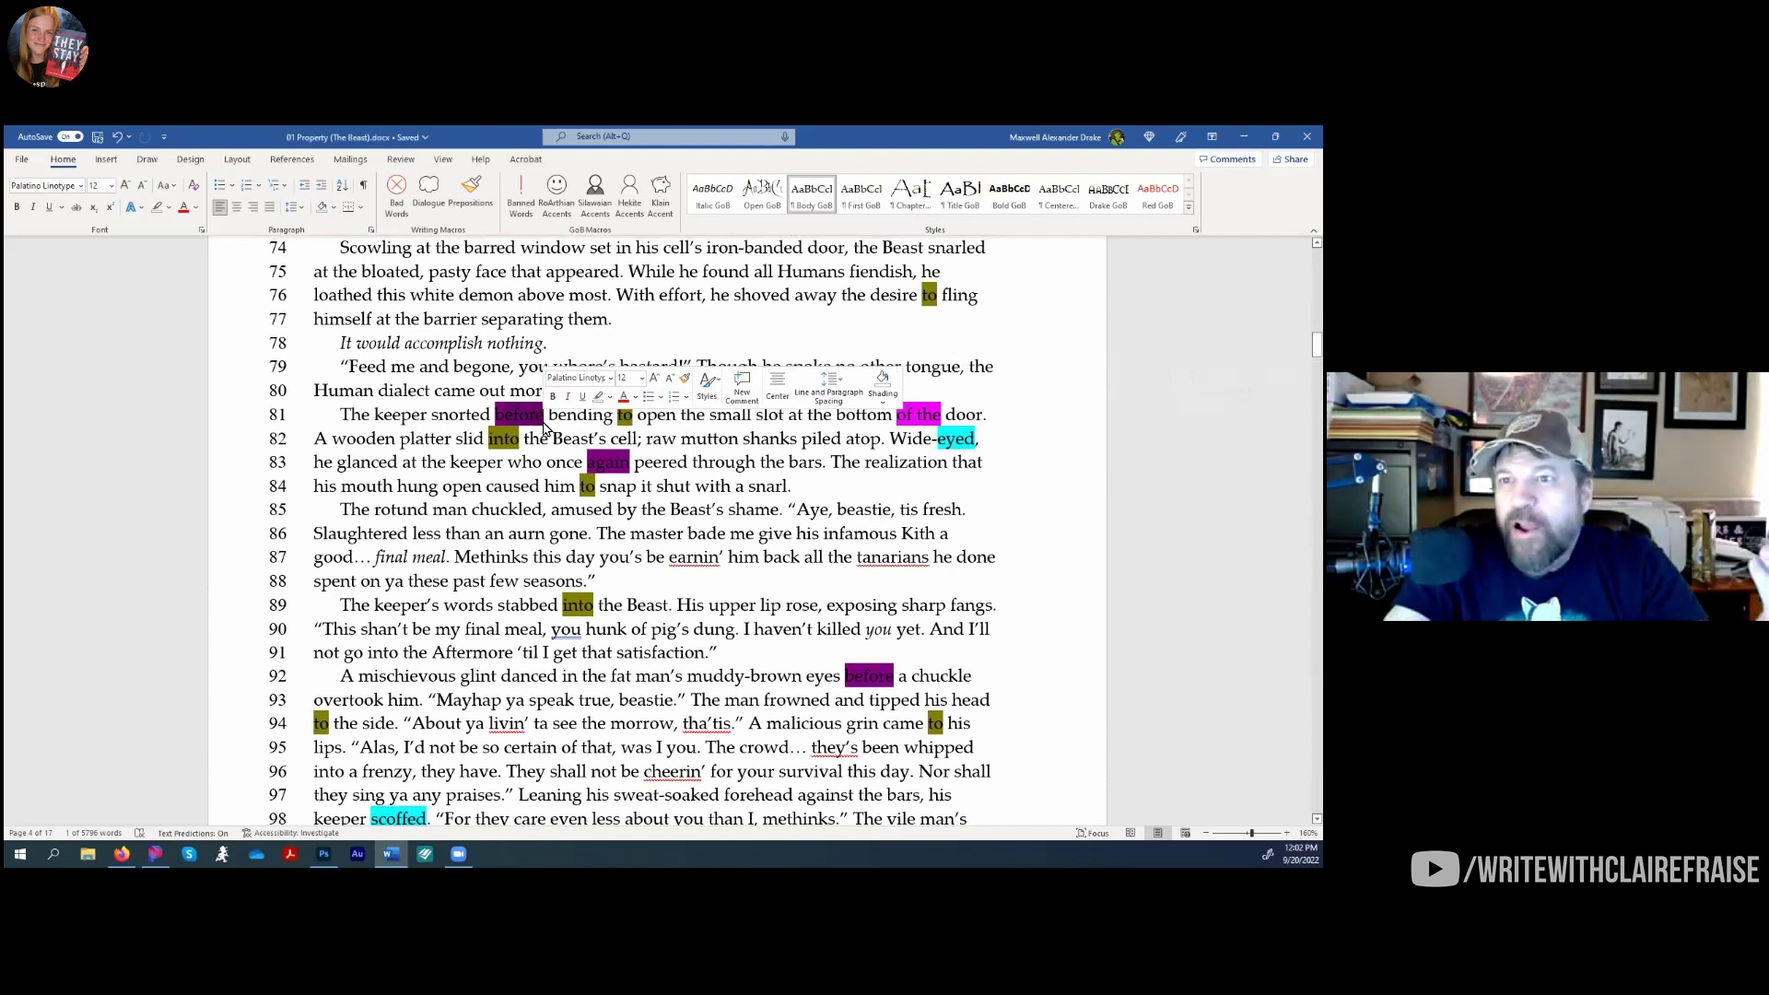
click(553, 463)
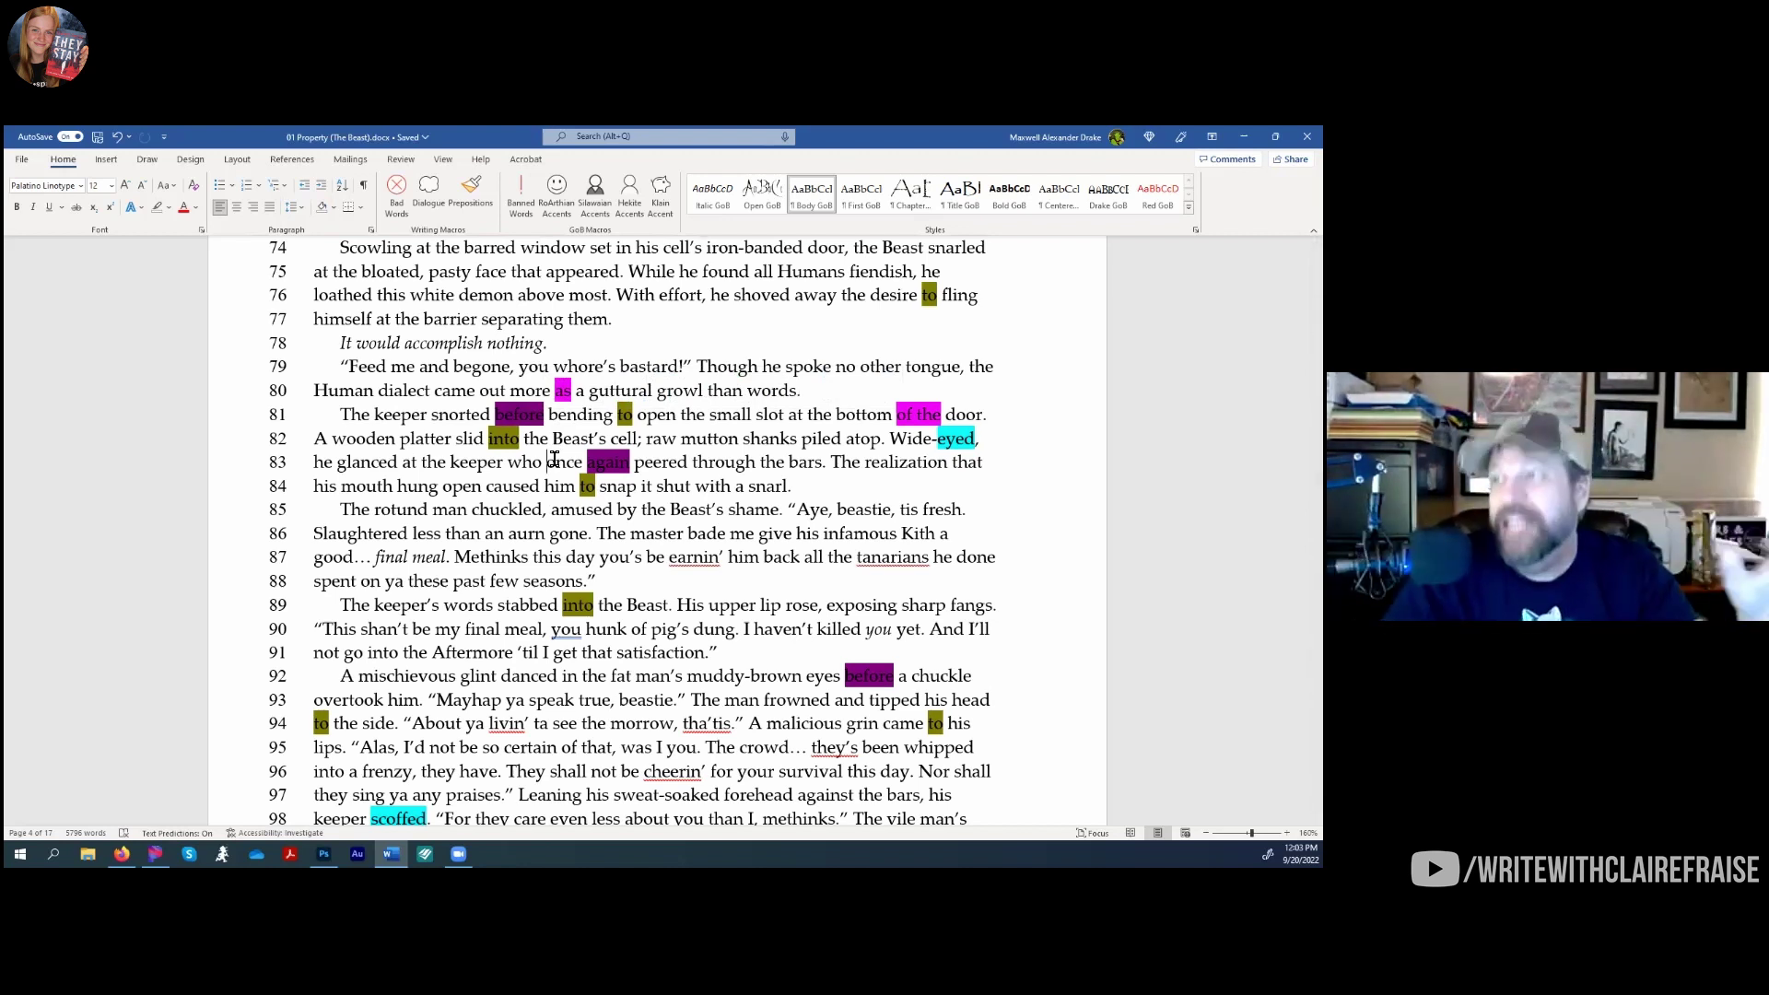
drag(341, 415, 594, 424)
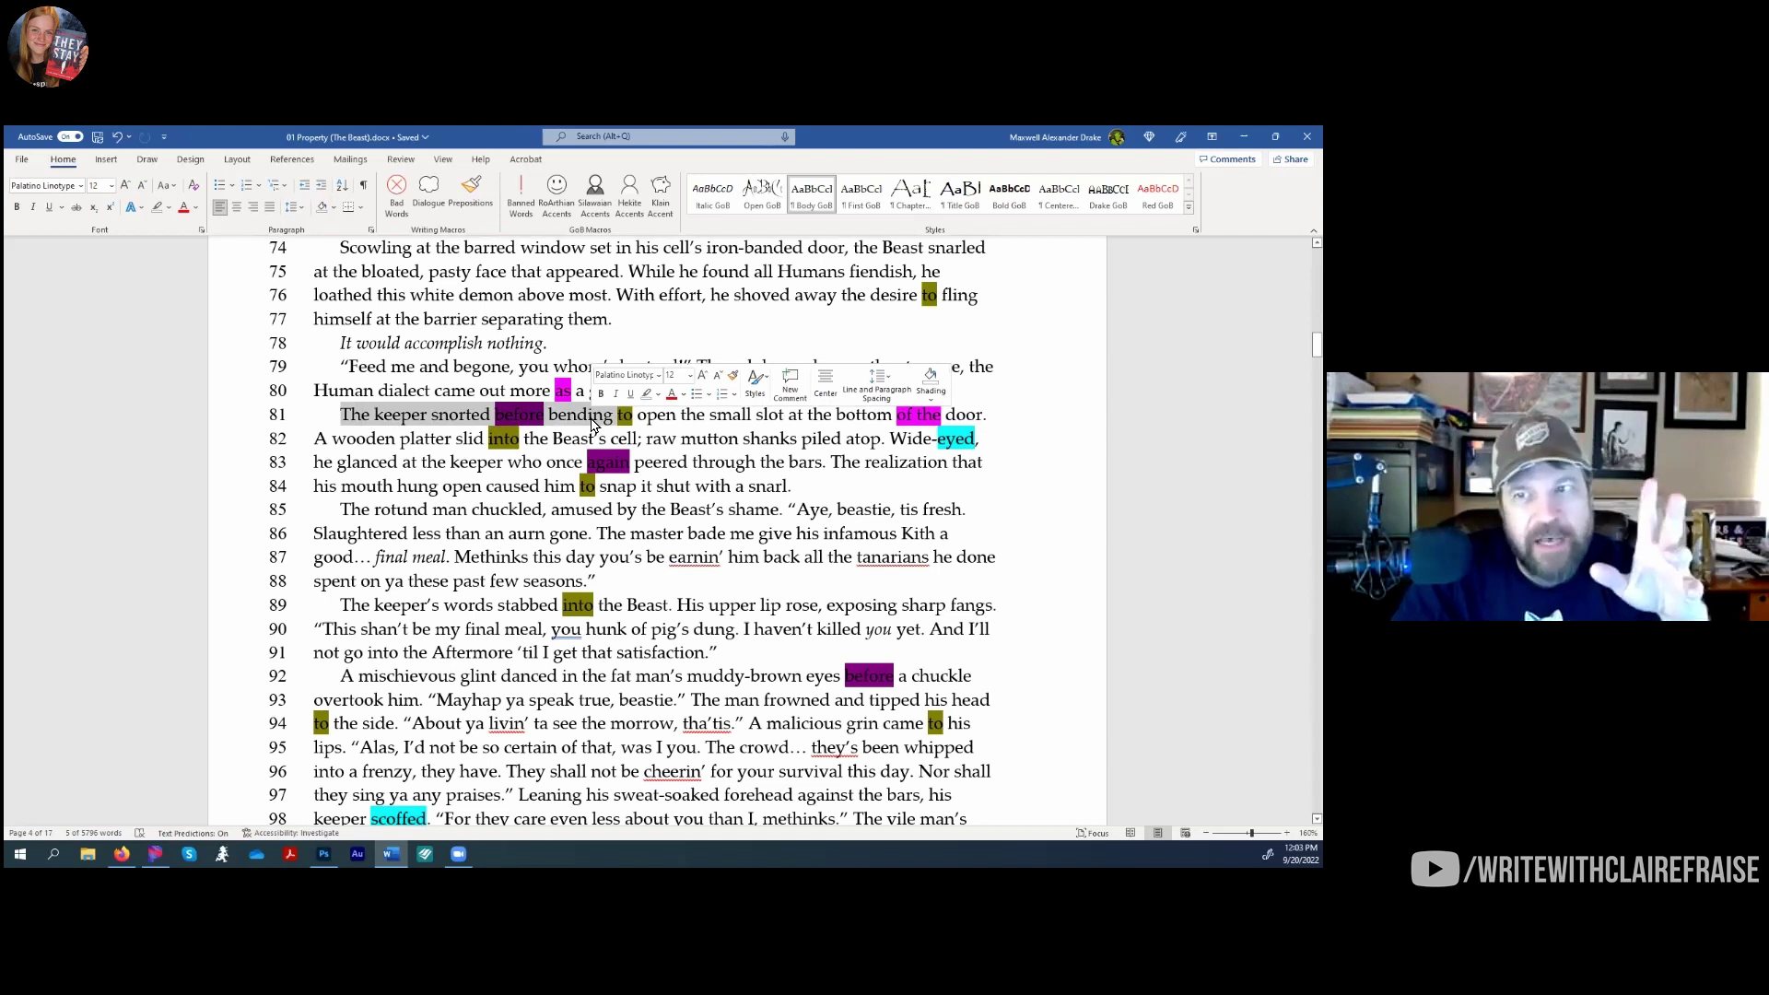
click(513, 416)
drag(516, 466, 756, 470)
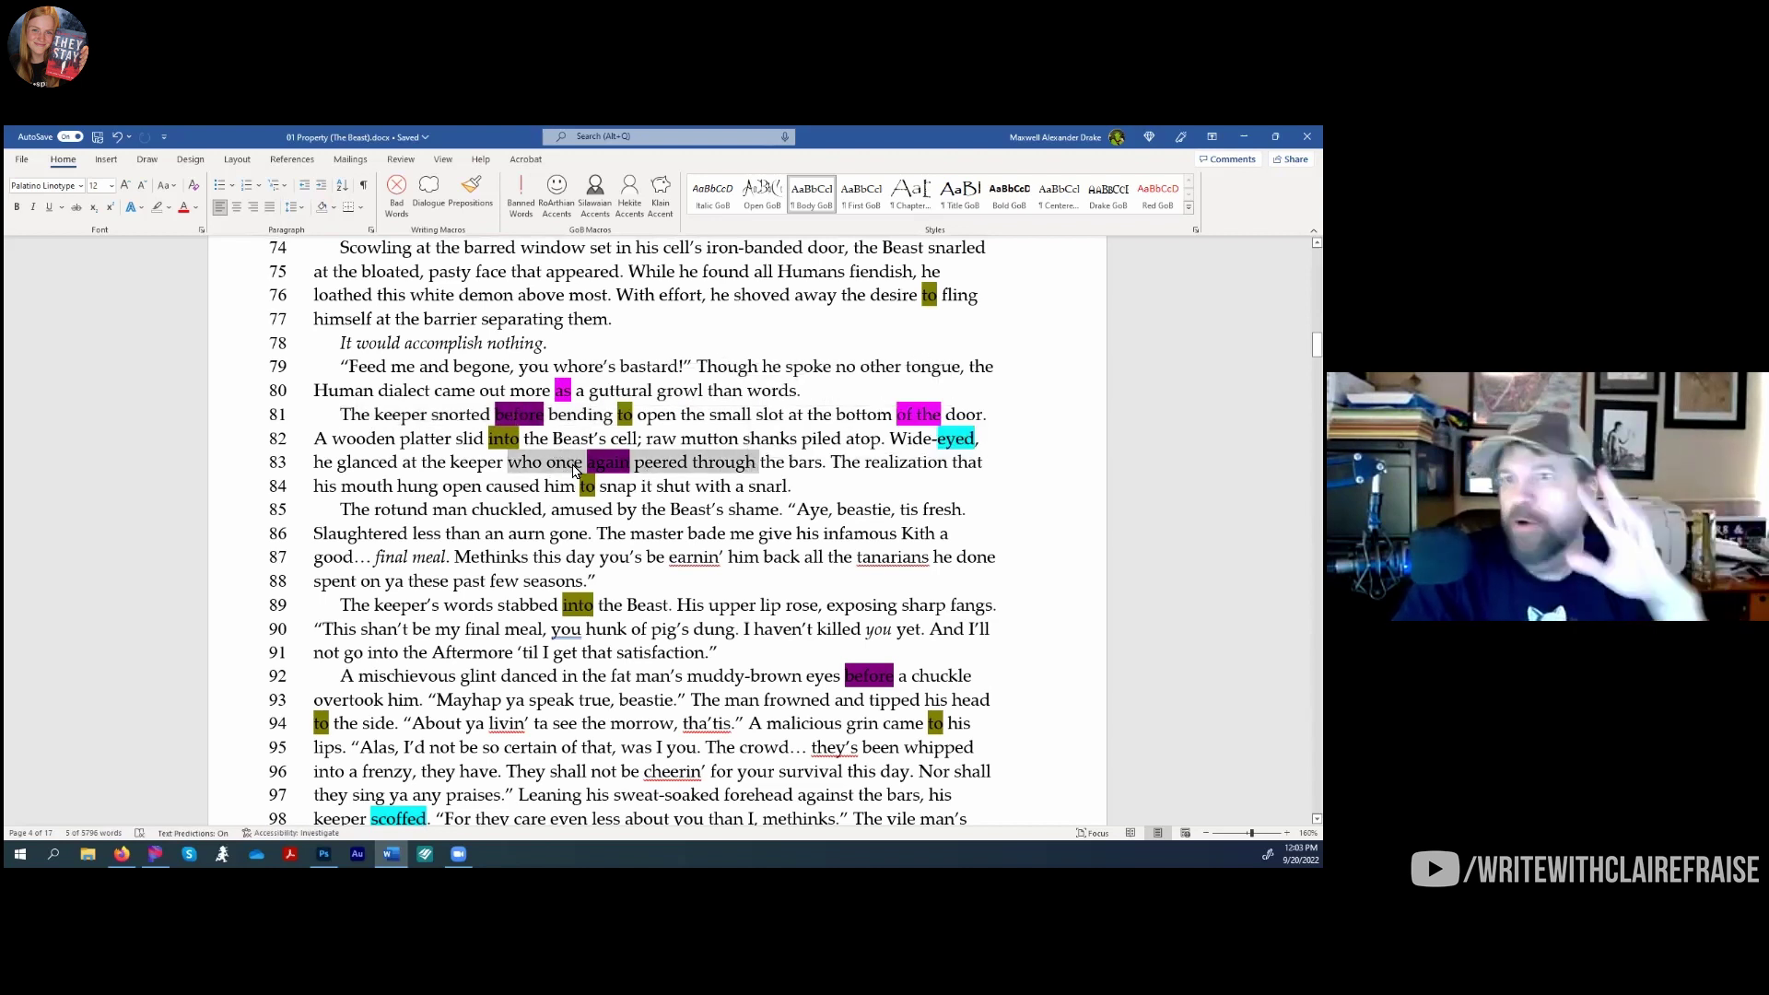
scroll(695, 584, down, 1)
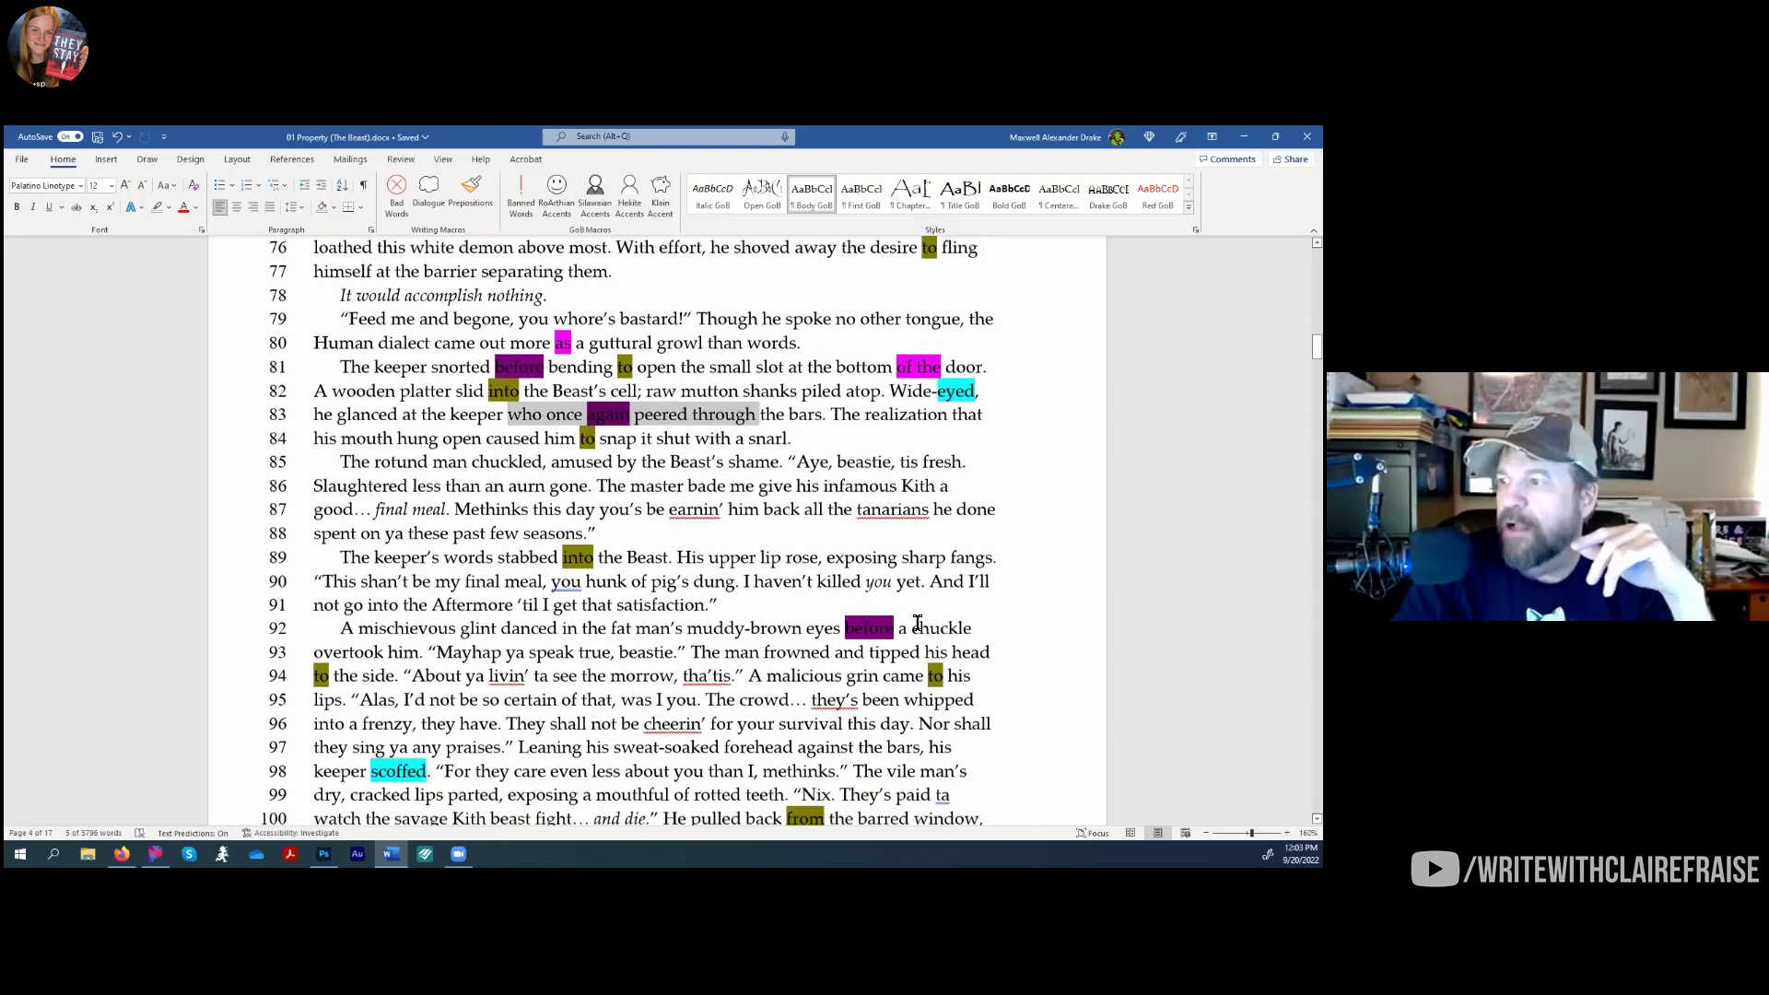
drag(826, 622, 893, 627)
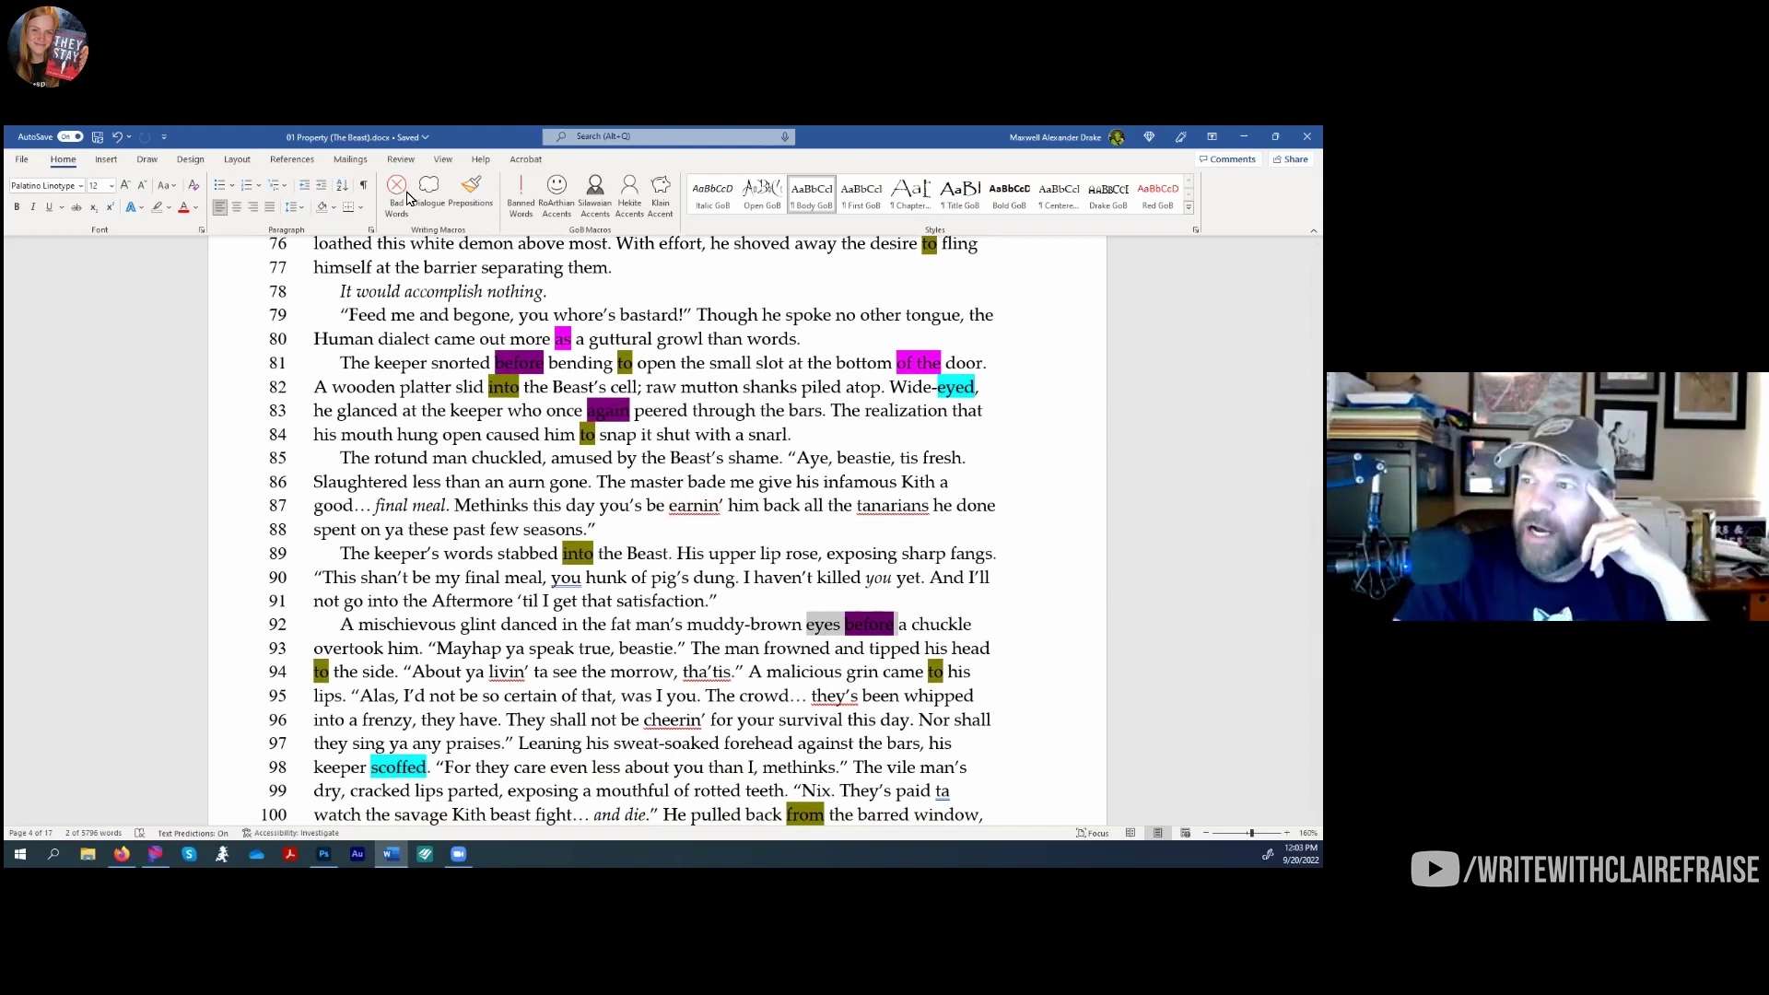
Set the entire Beast chapter's text highlight color to No Color
click(609, 329)
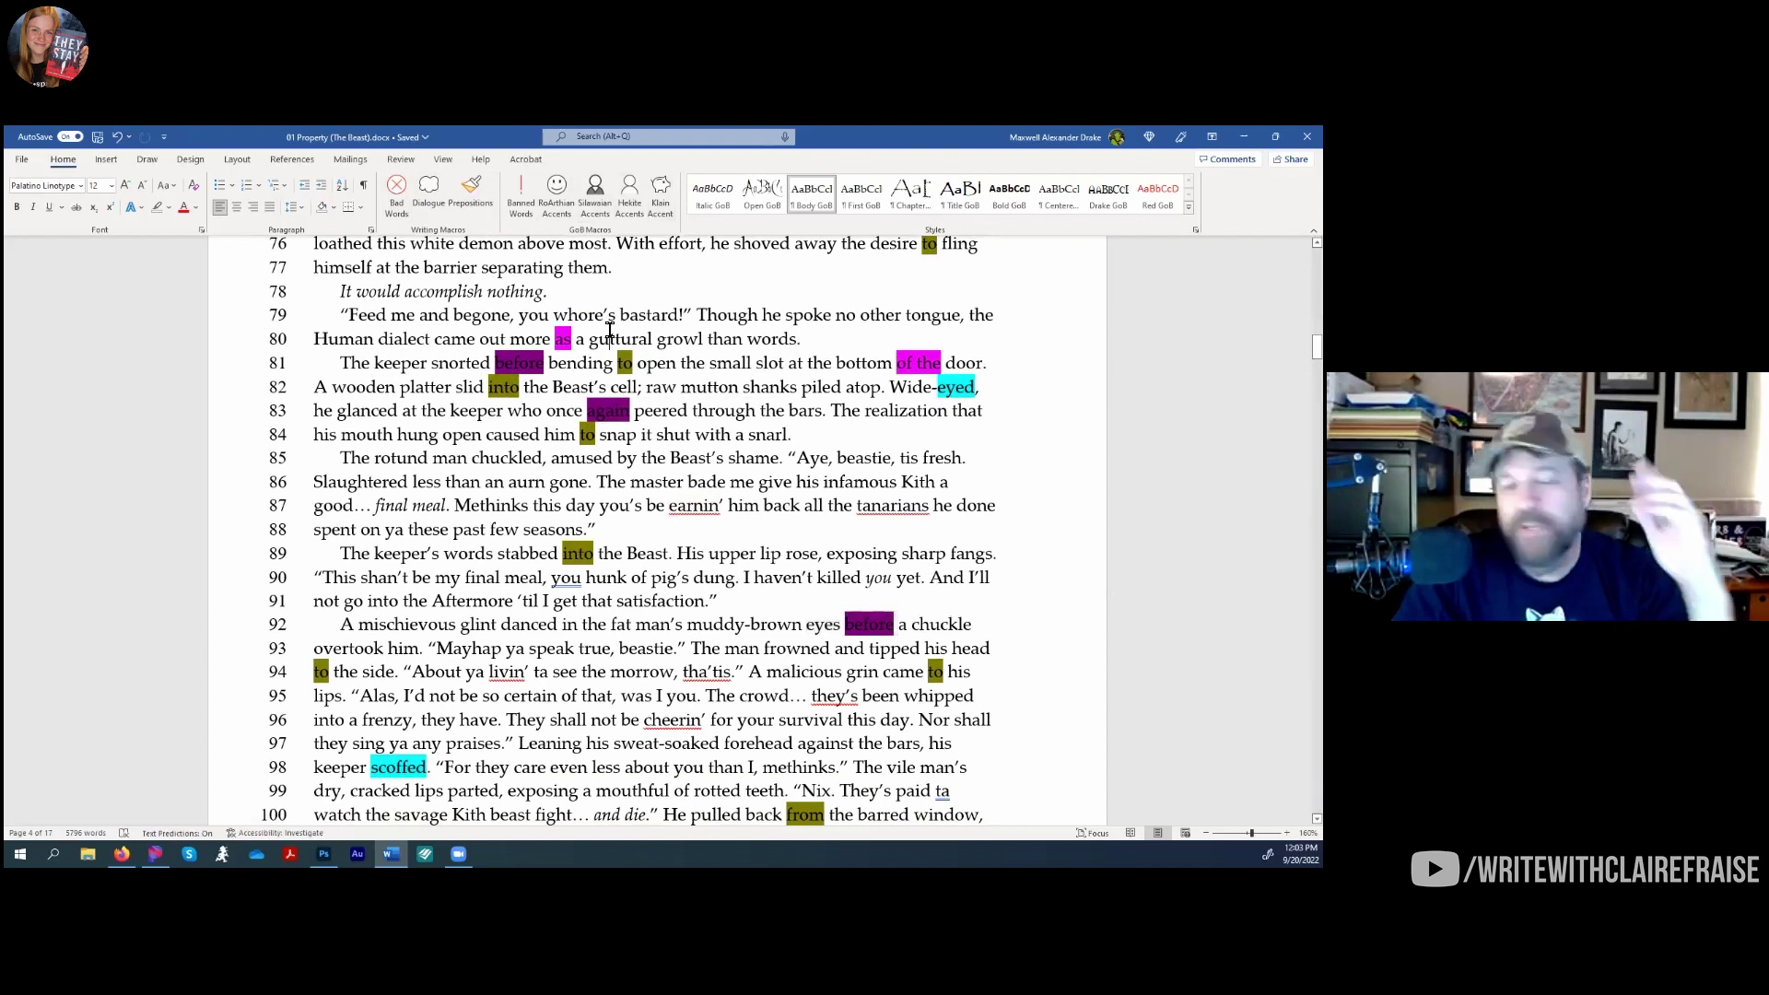
key(ctrl+a)
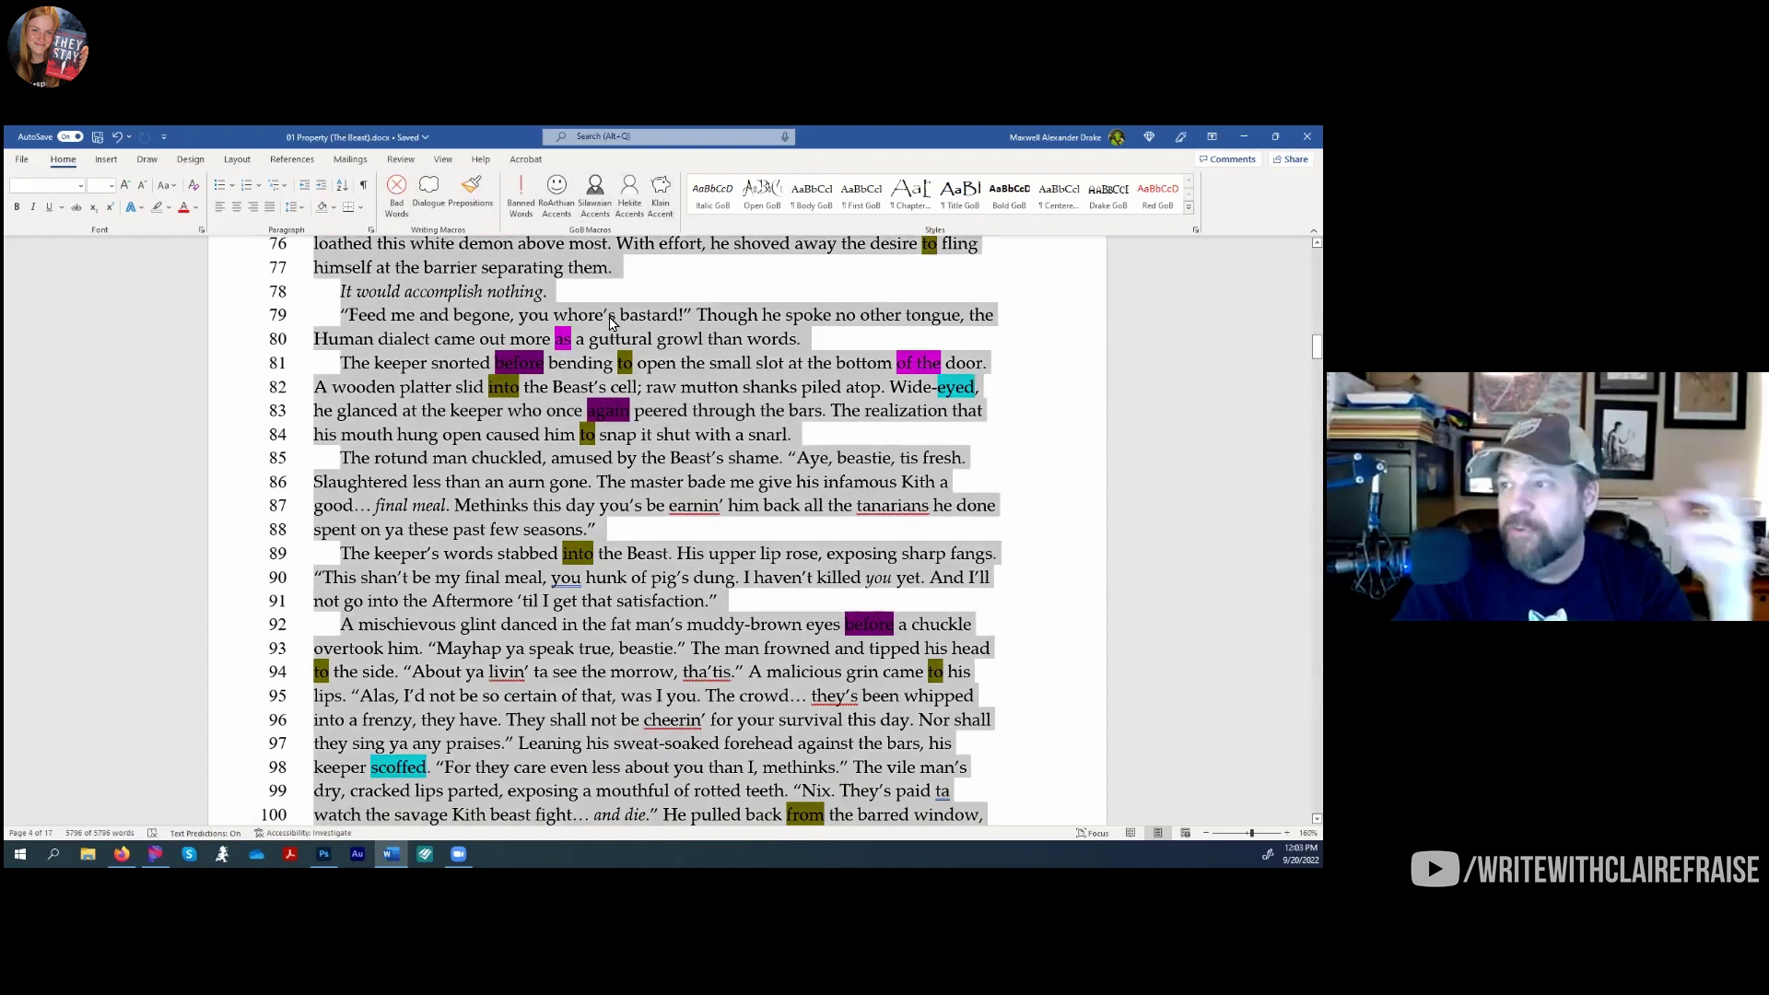
right_click(611, 322)
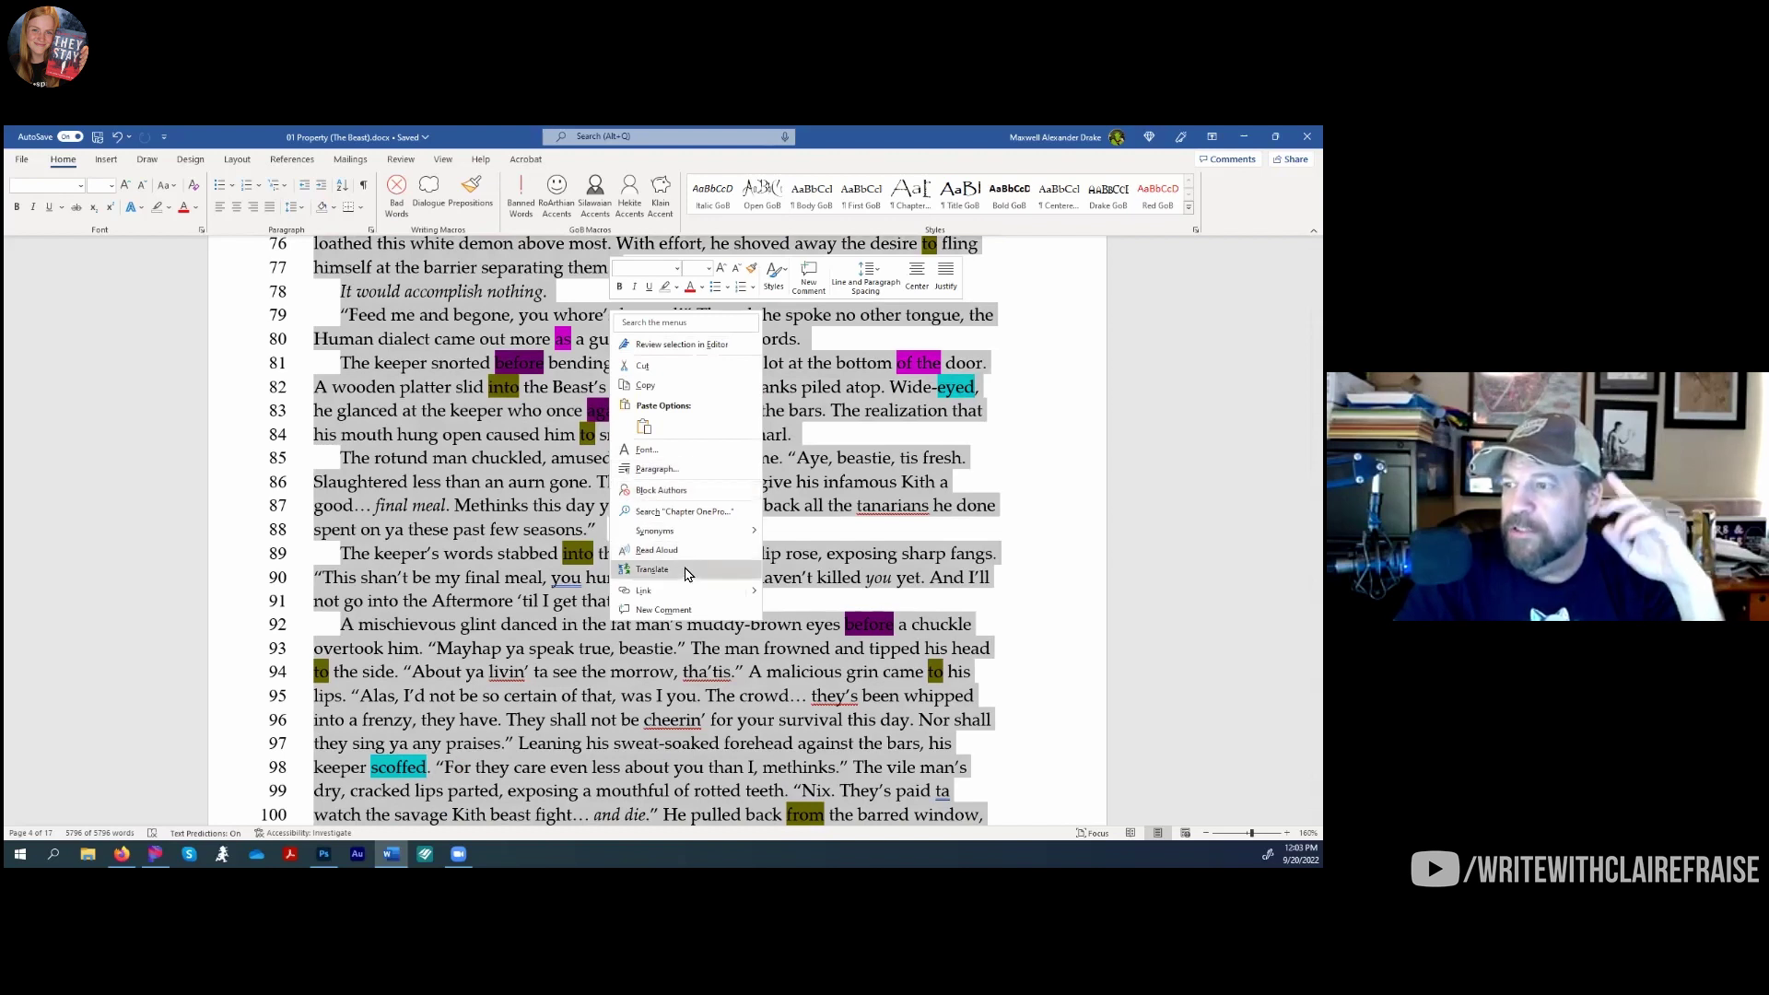
click(664, 287)
click(672, 306)
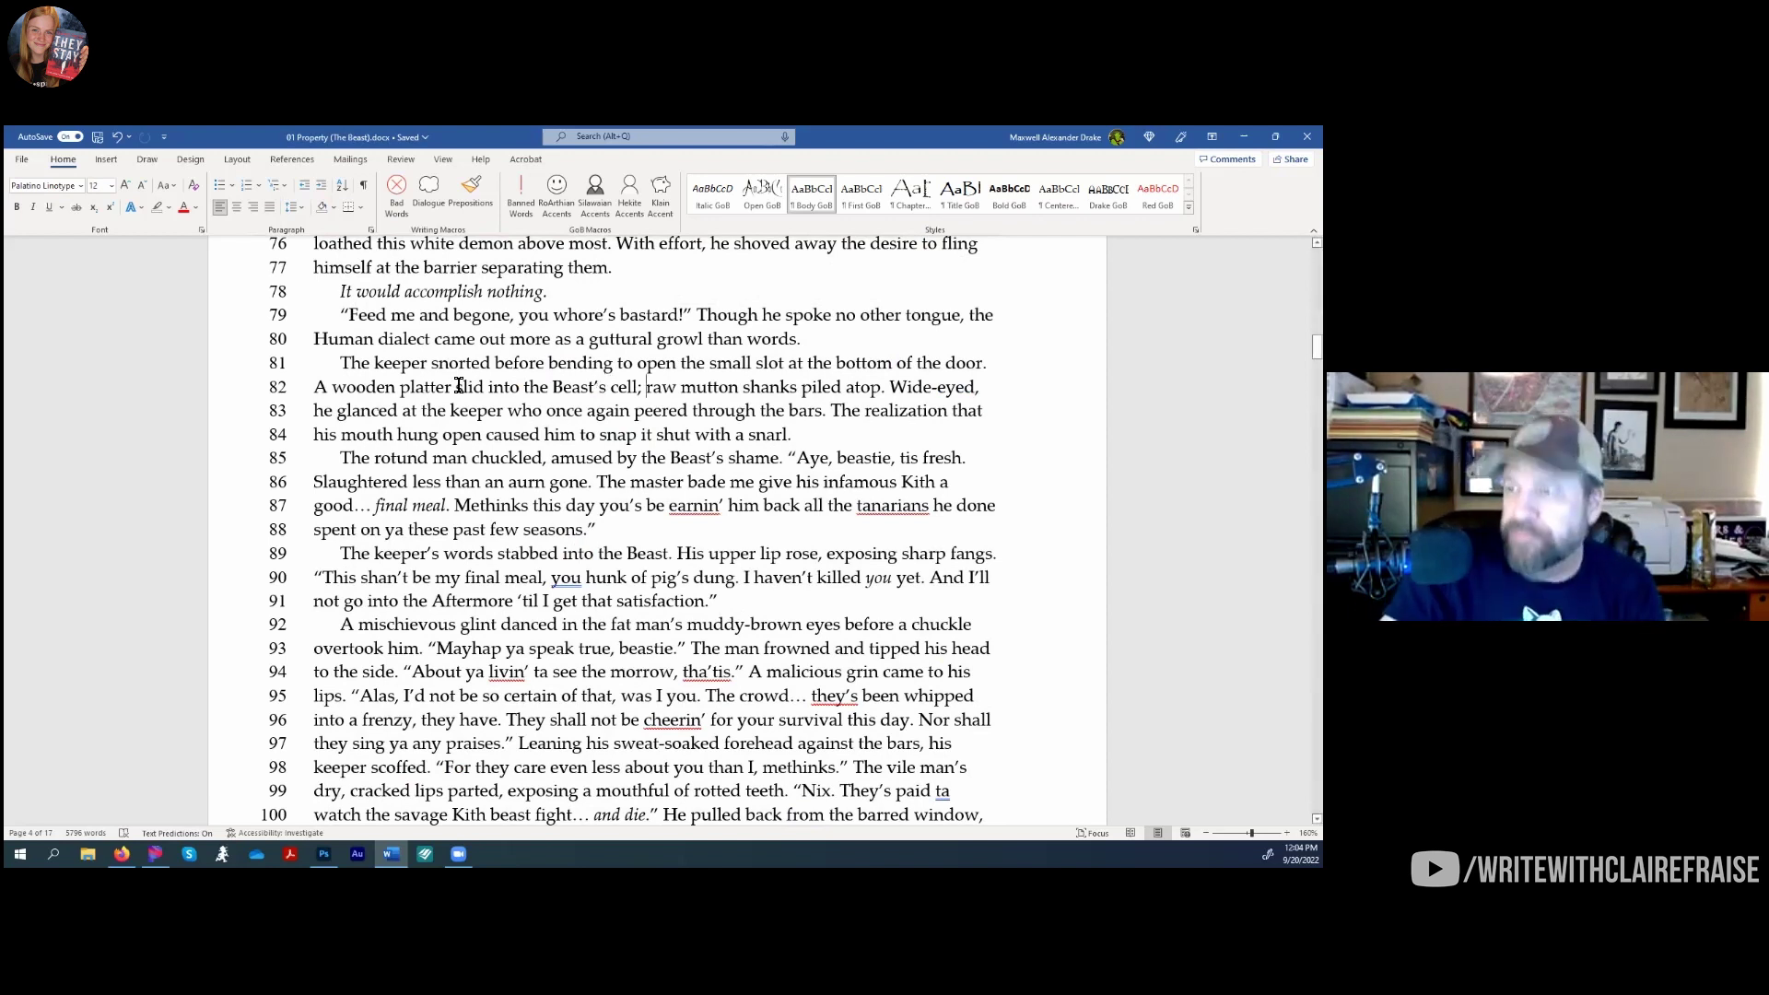
Run the Dialogue macro and then the Bad Words macro on the chapter
click(430, 192)
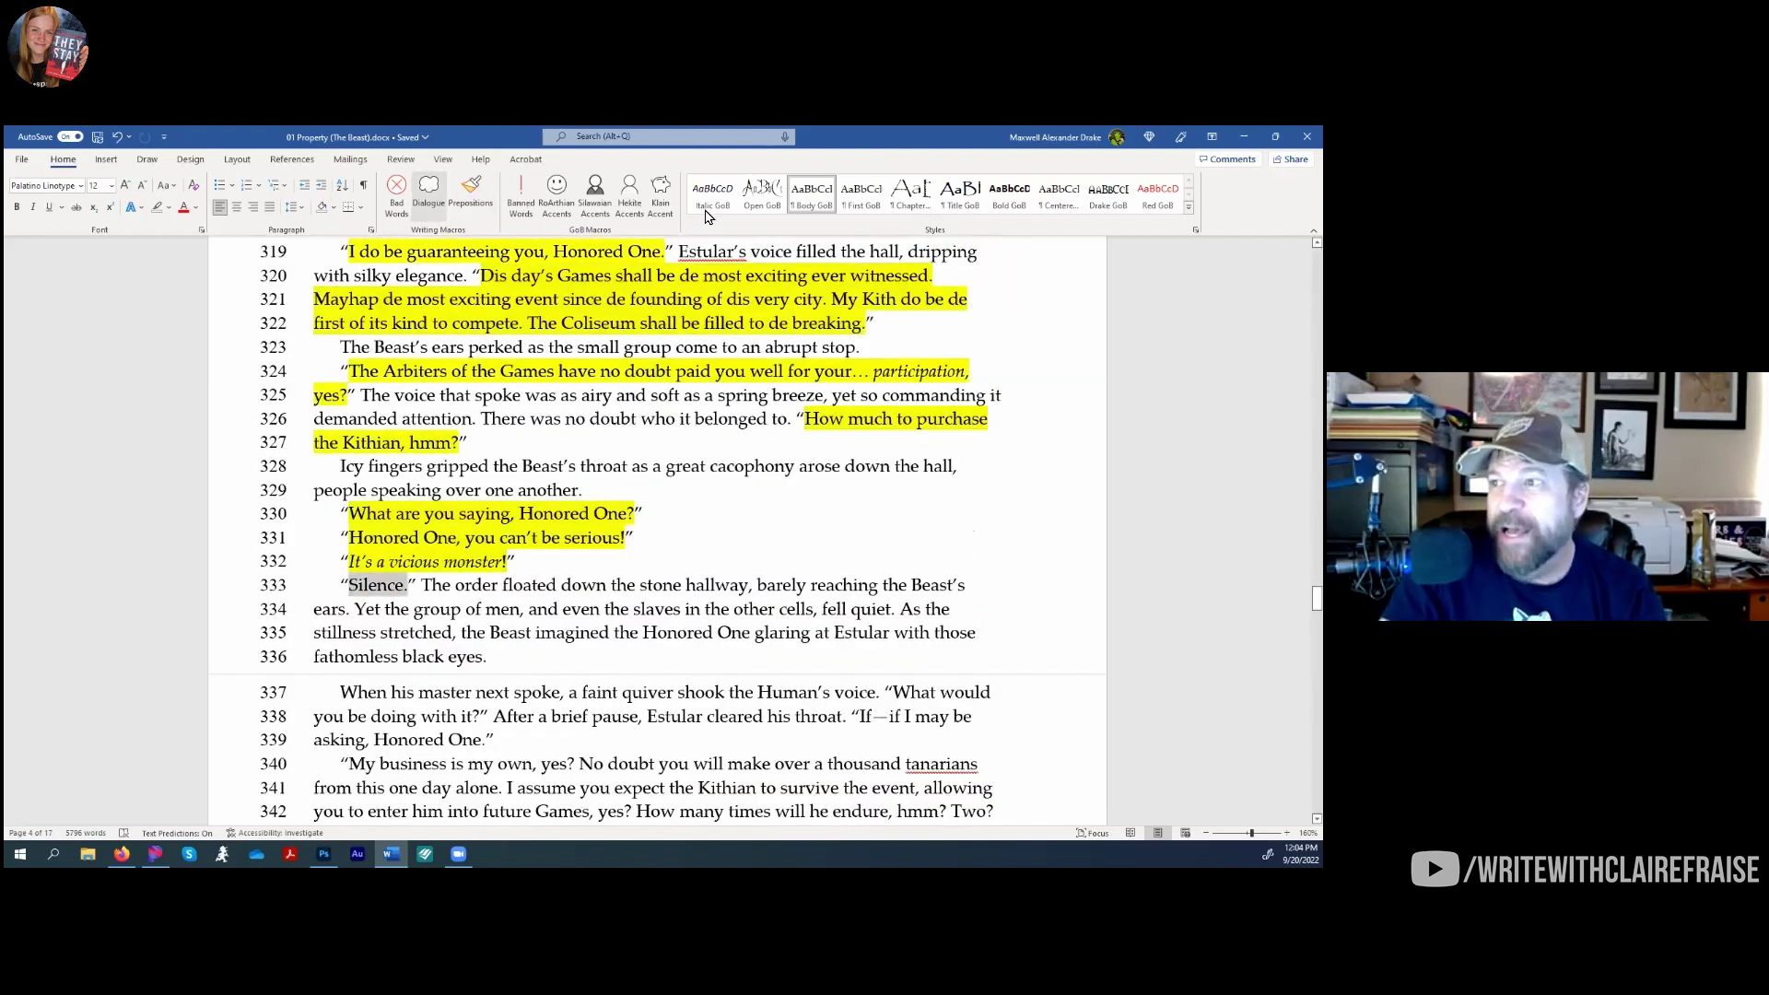
click(556, 196)
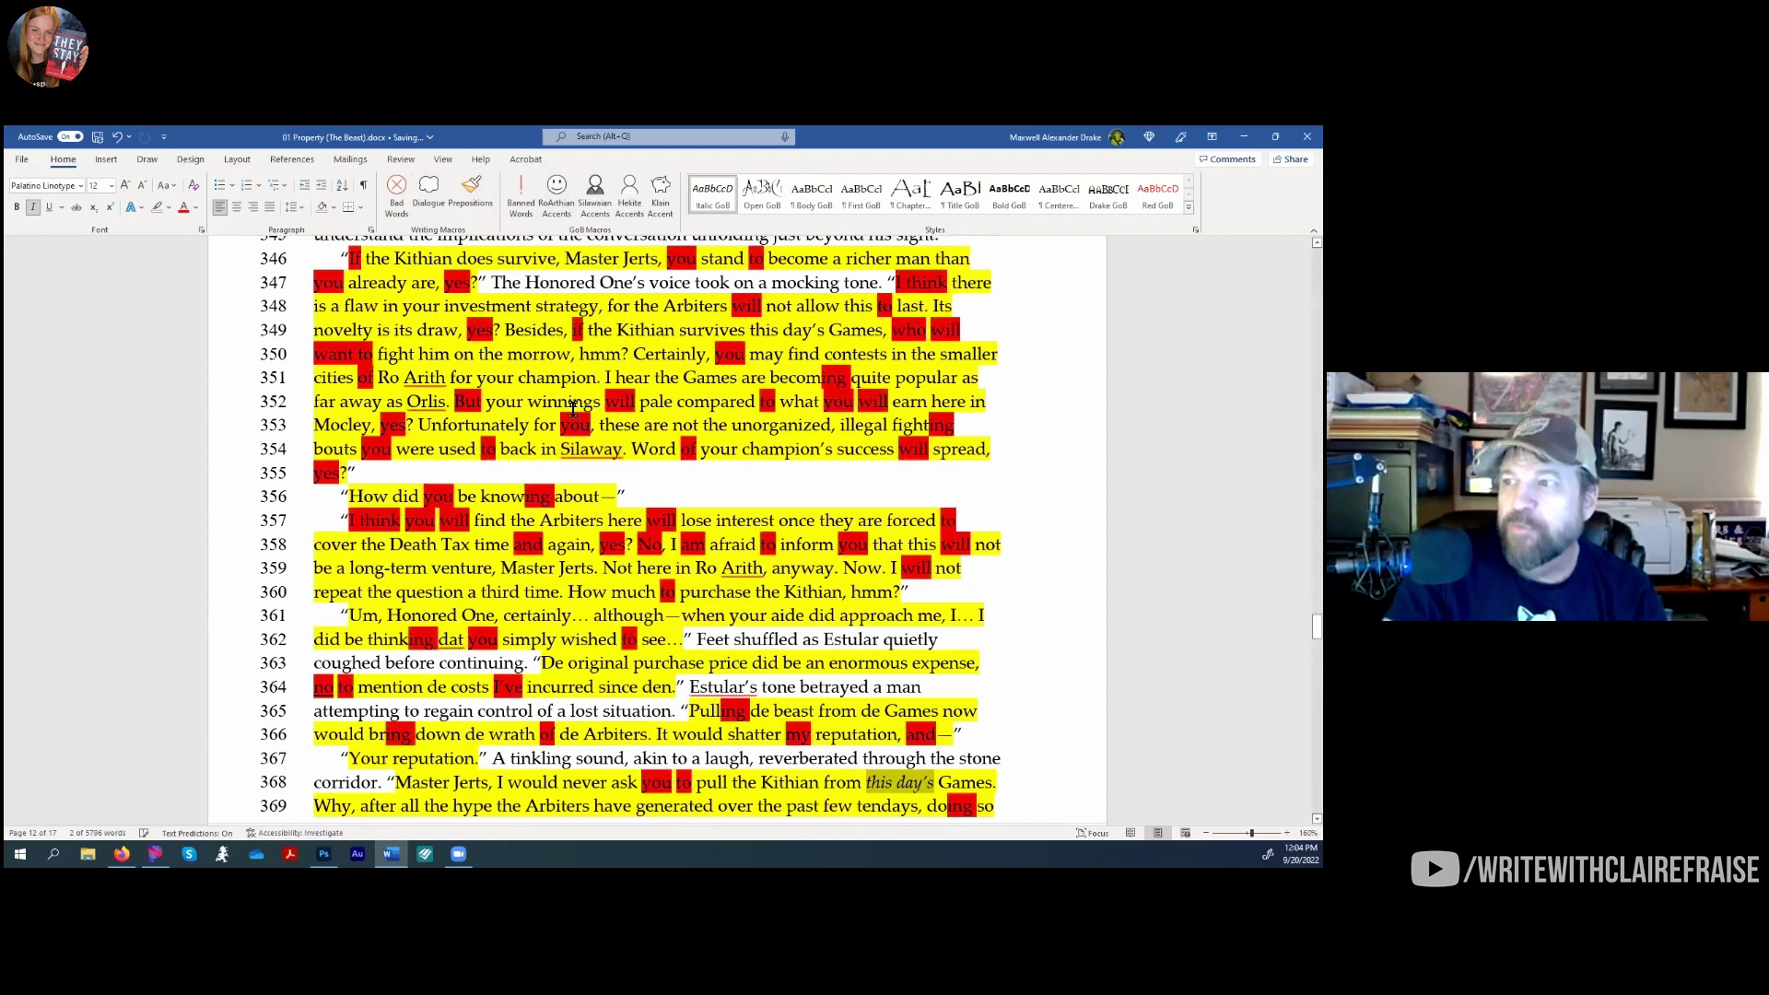
scroll(586, 480, up, 5)
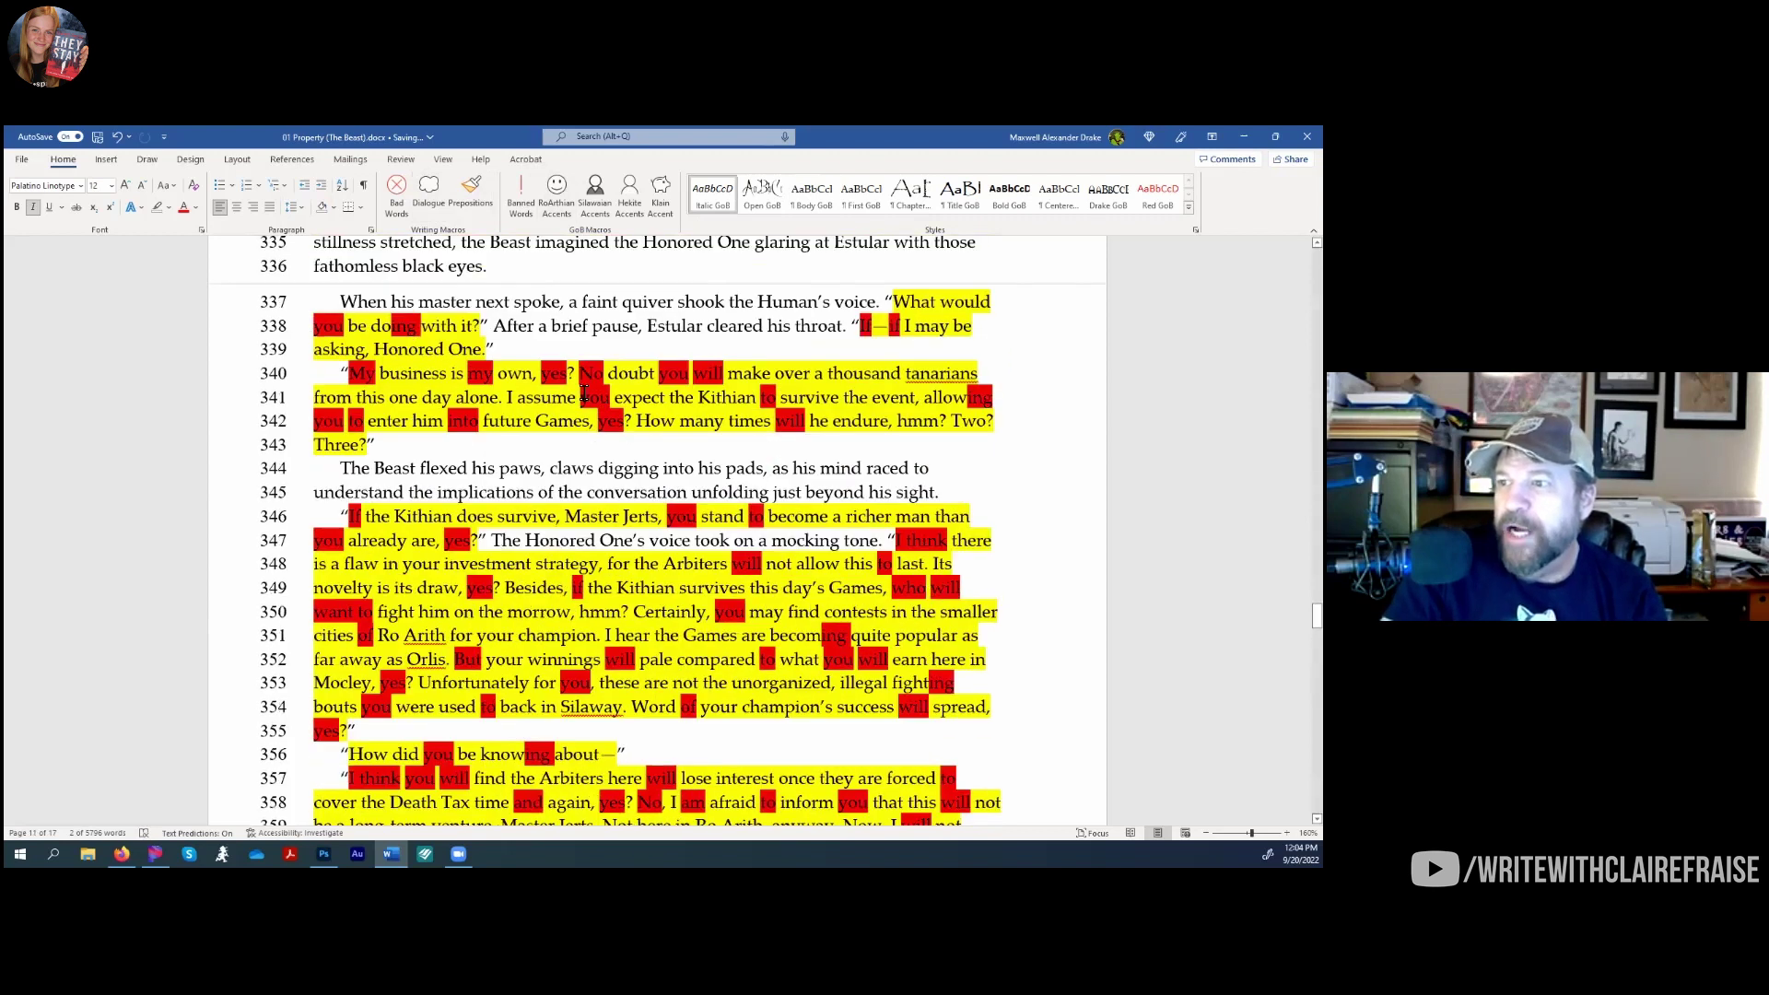
Run the Silawian Accents macro on the dialogue from line 340 through 'Two?'
drag(427, 372, 885, 424)
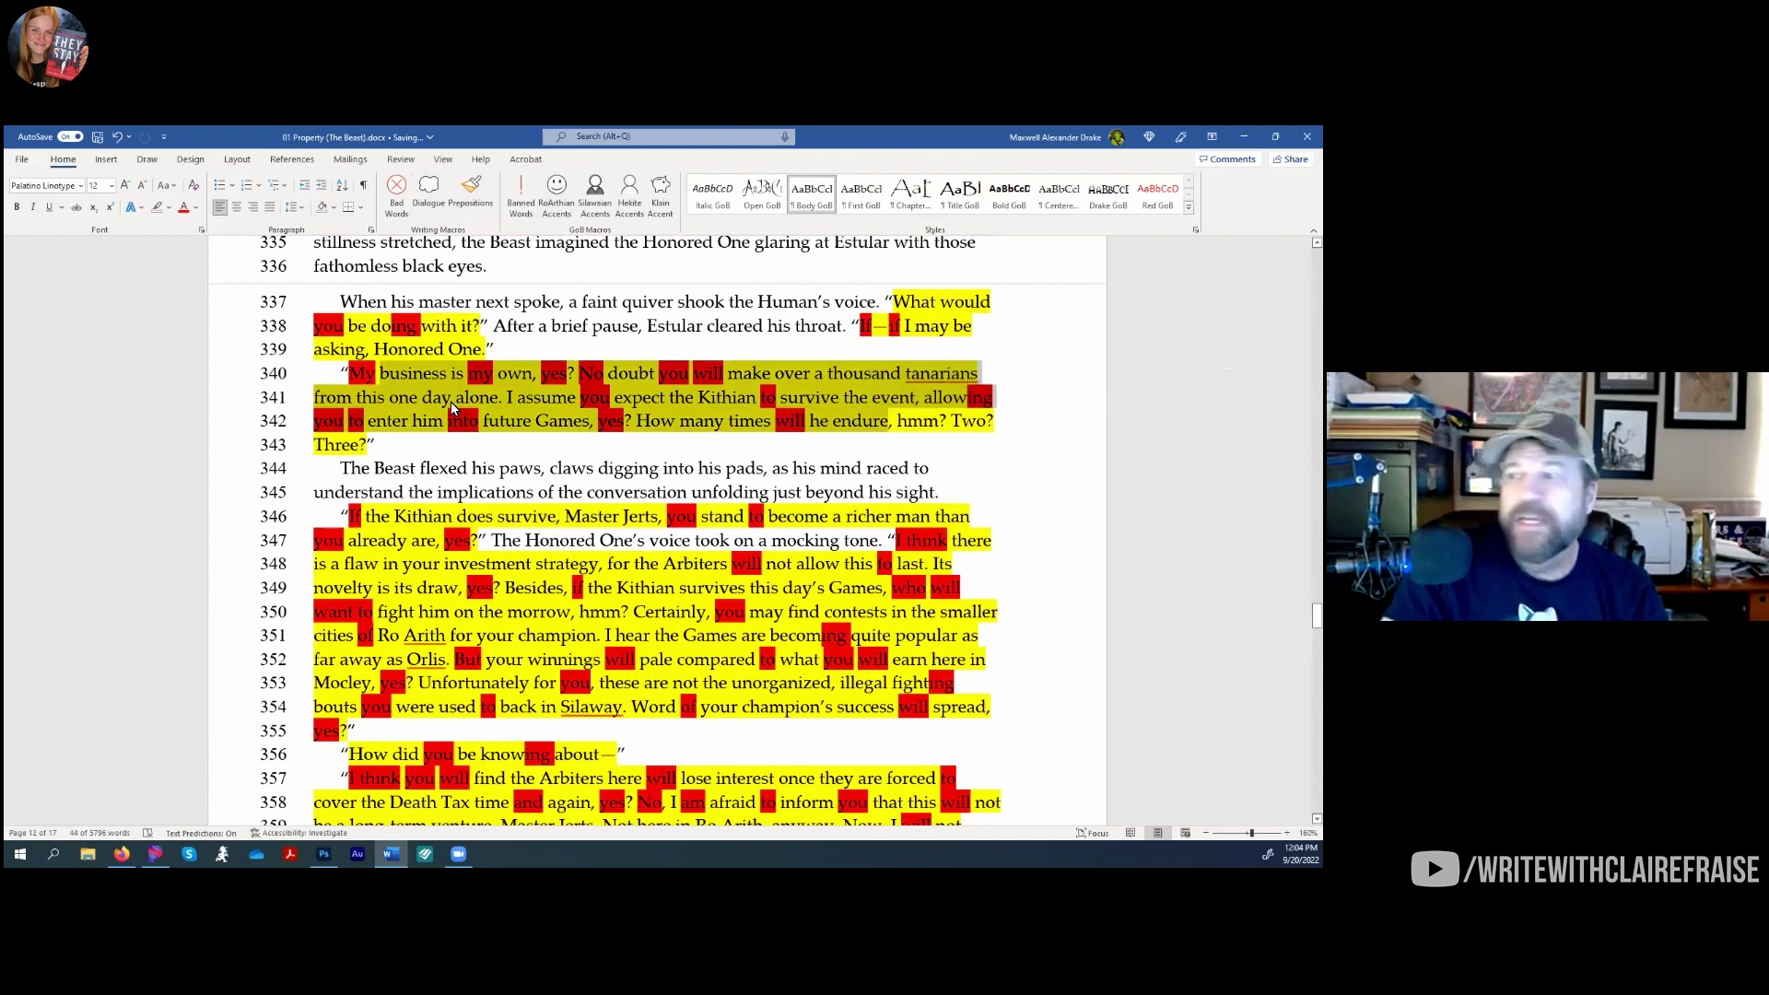
click(594, 406)
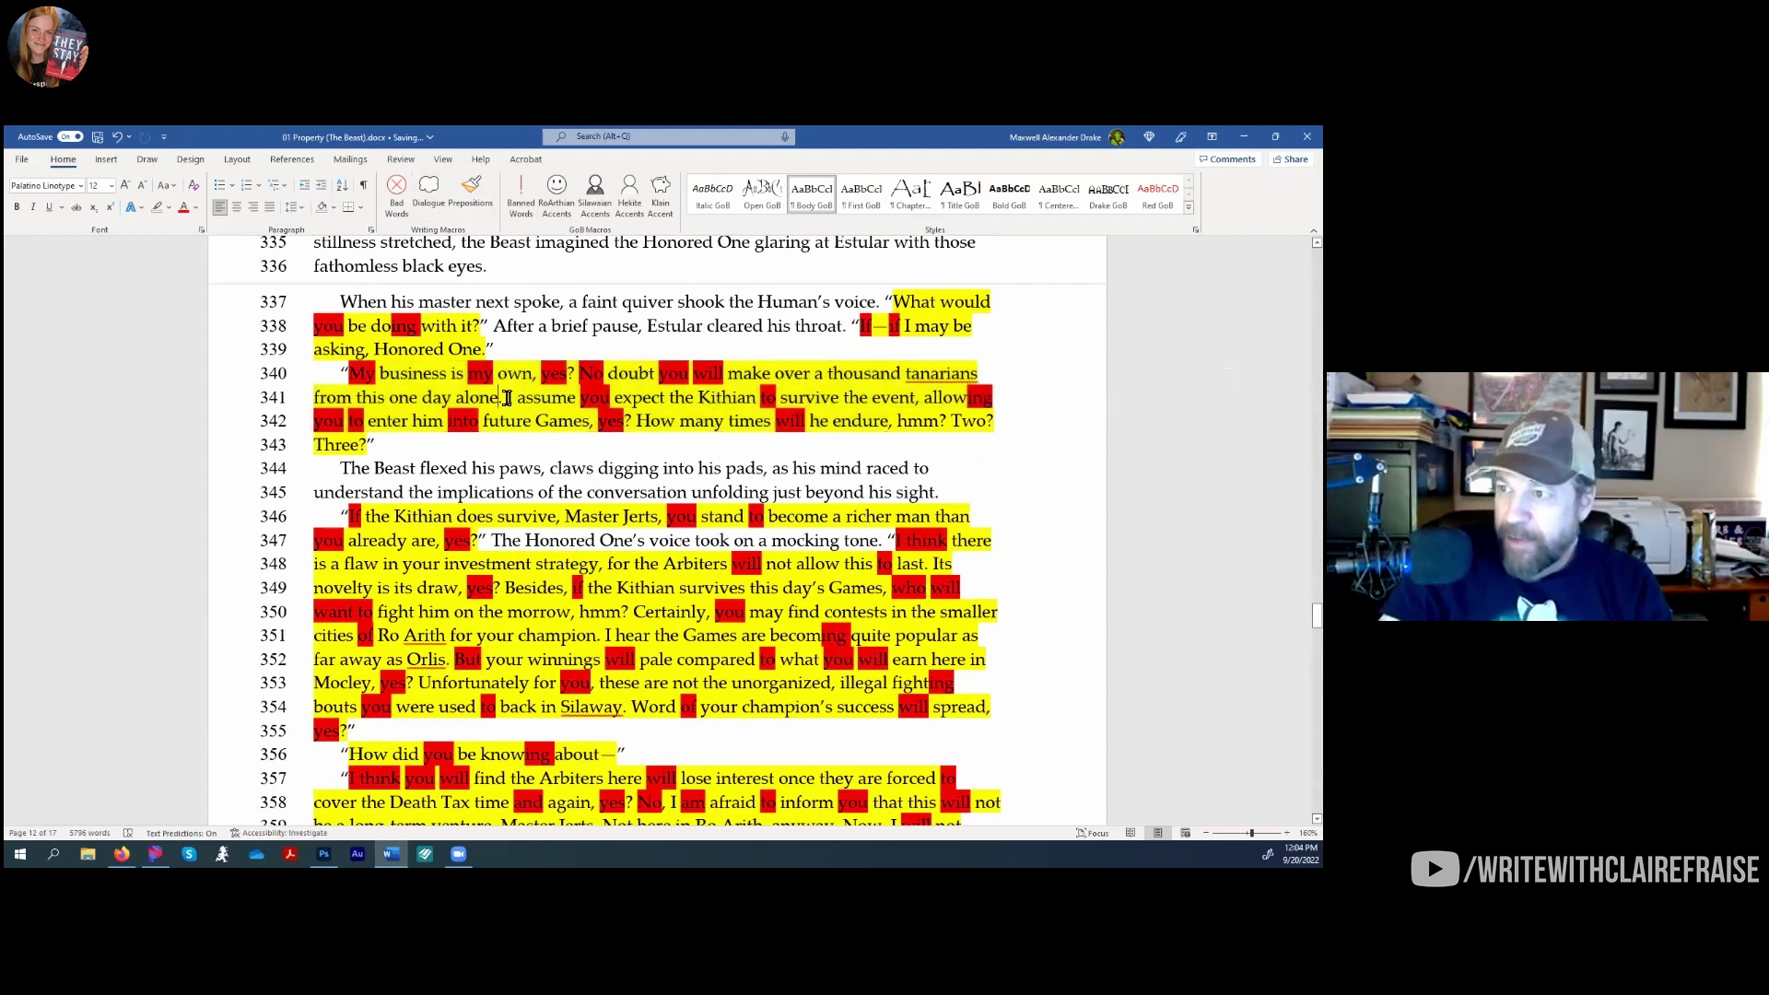
drag(344, 373, 921, 445)
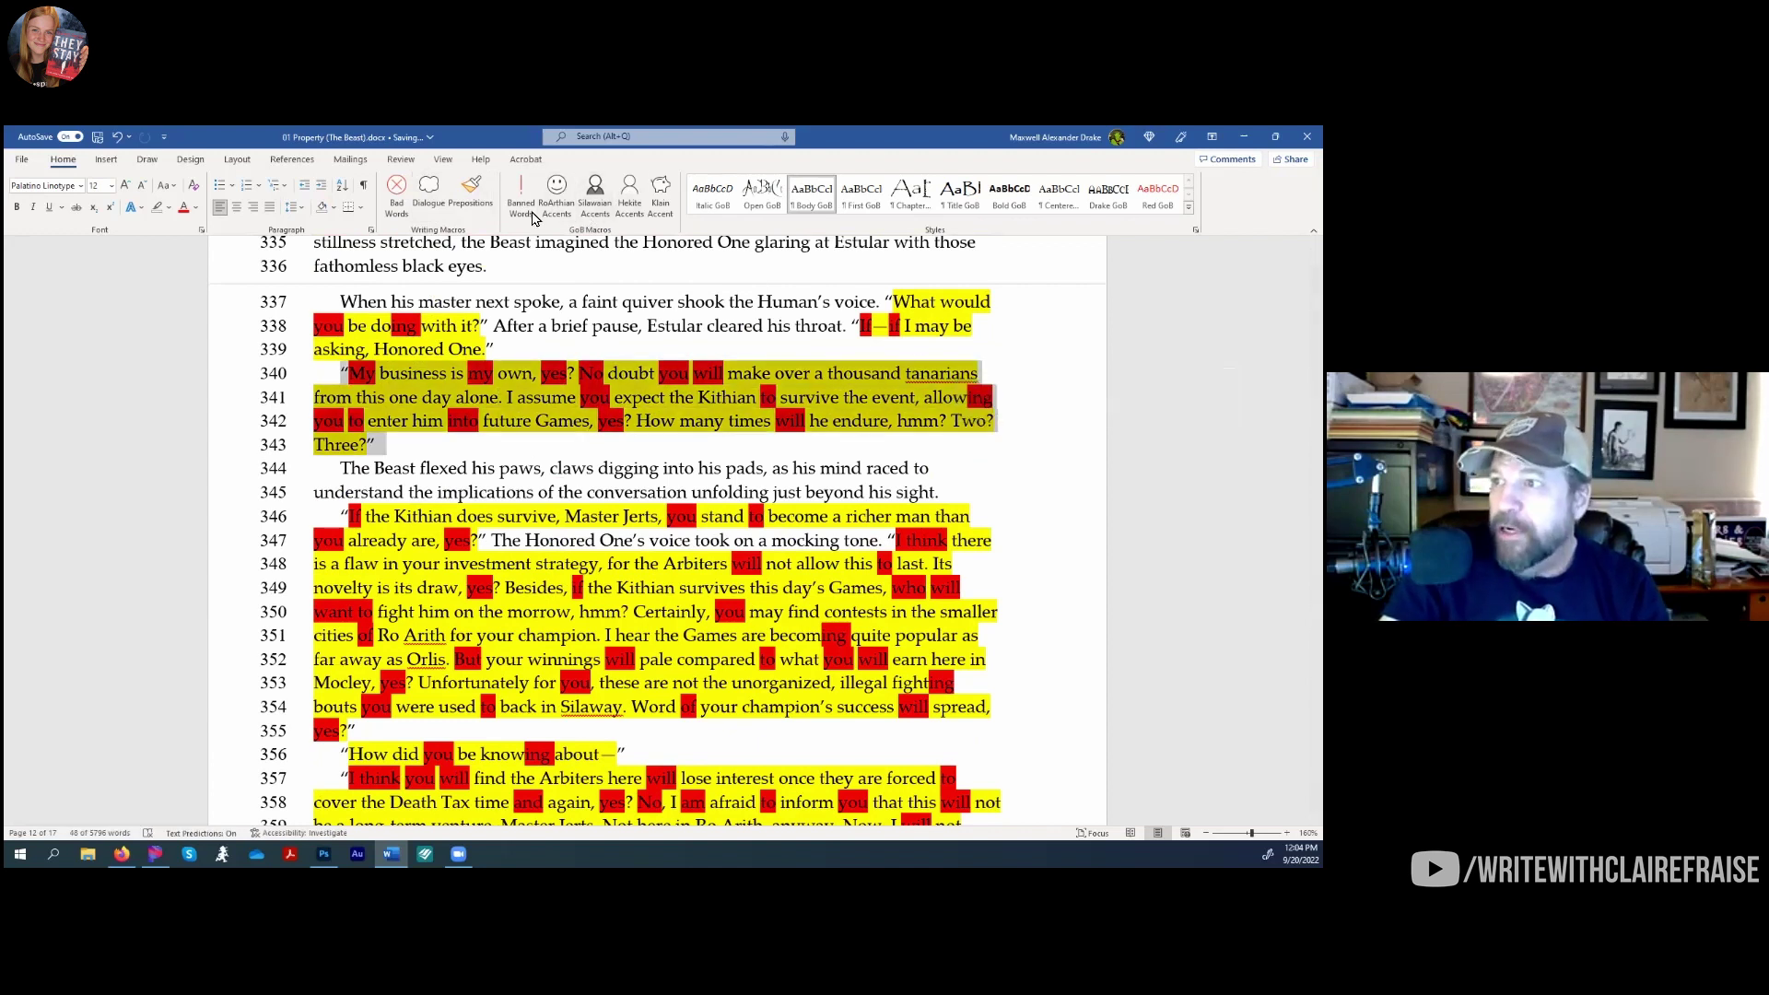
click(597, 197)
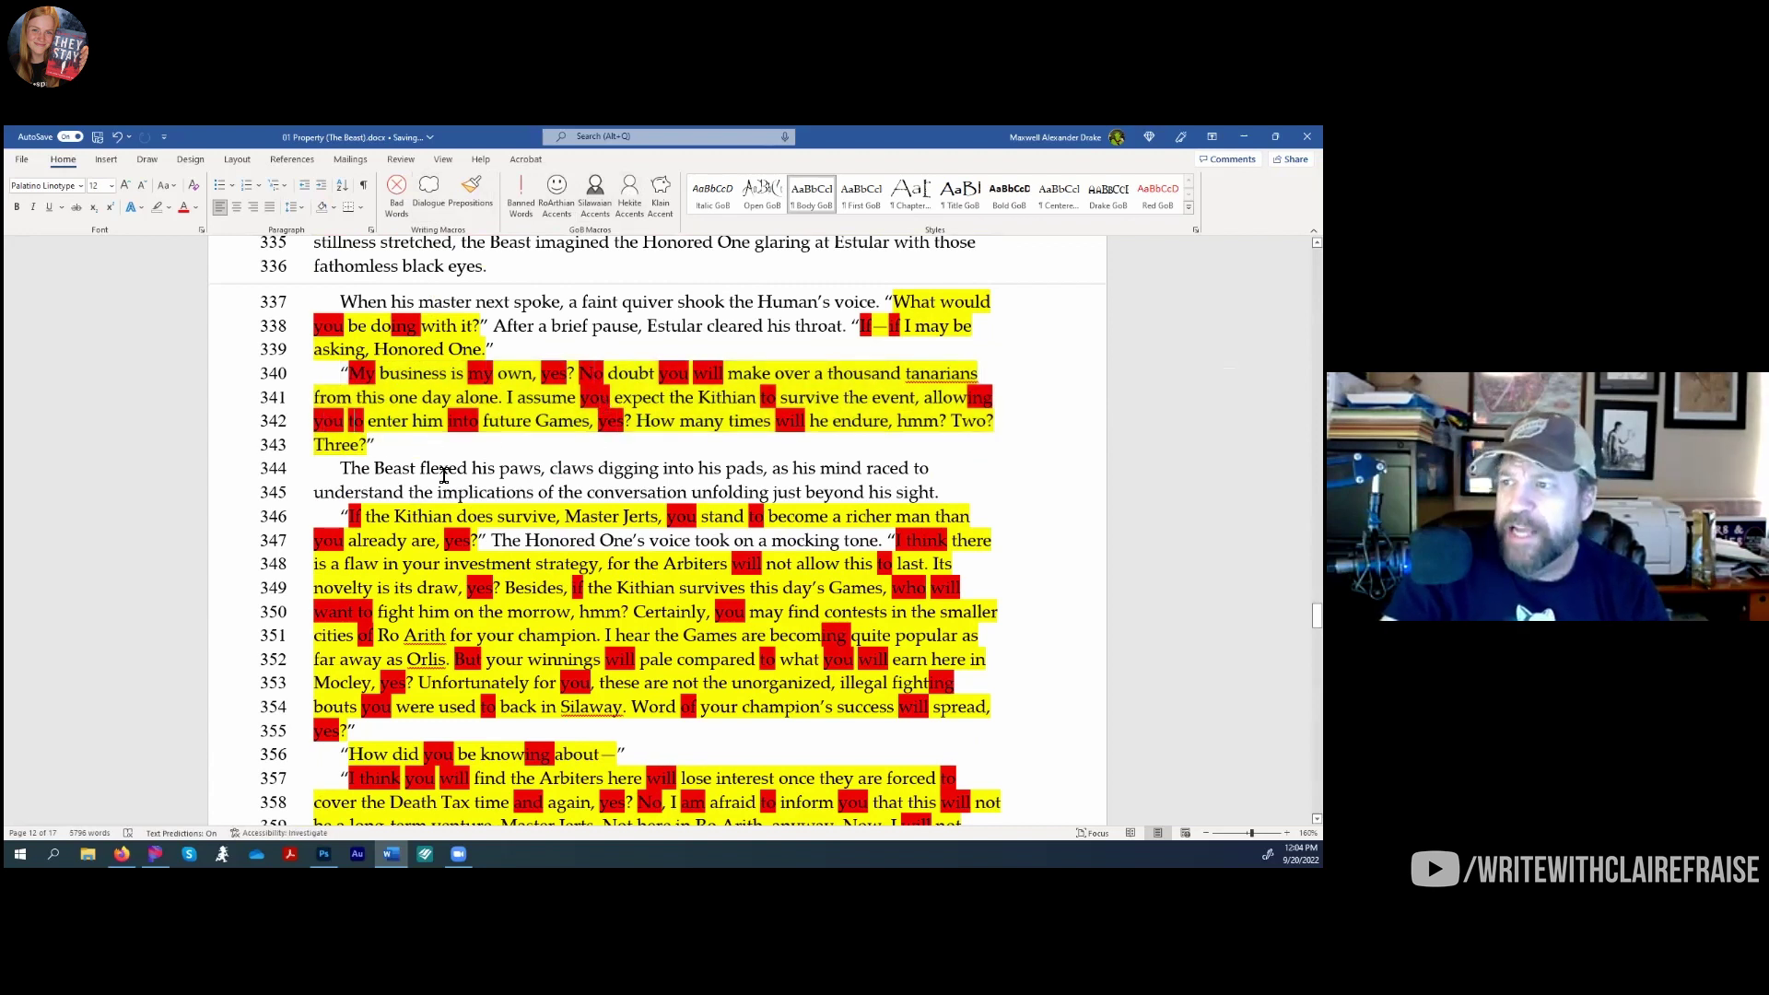
scroll(359, 594, up, 3)
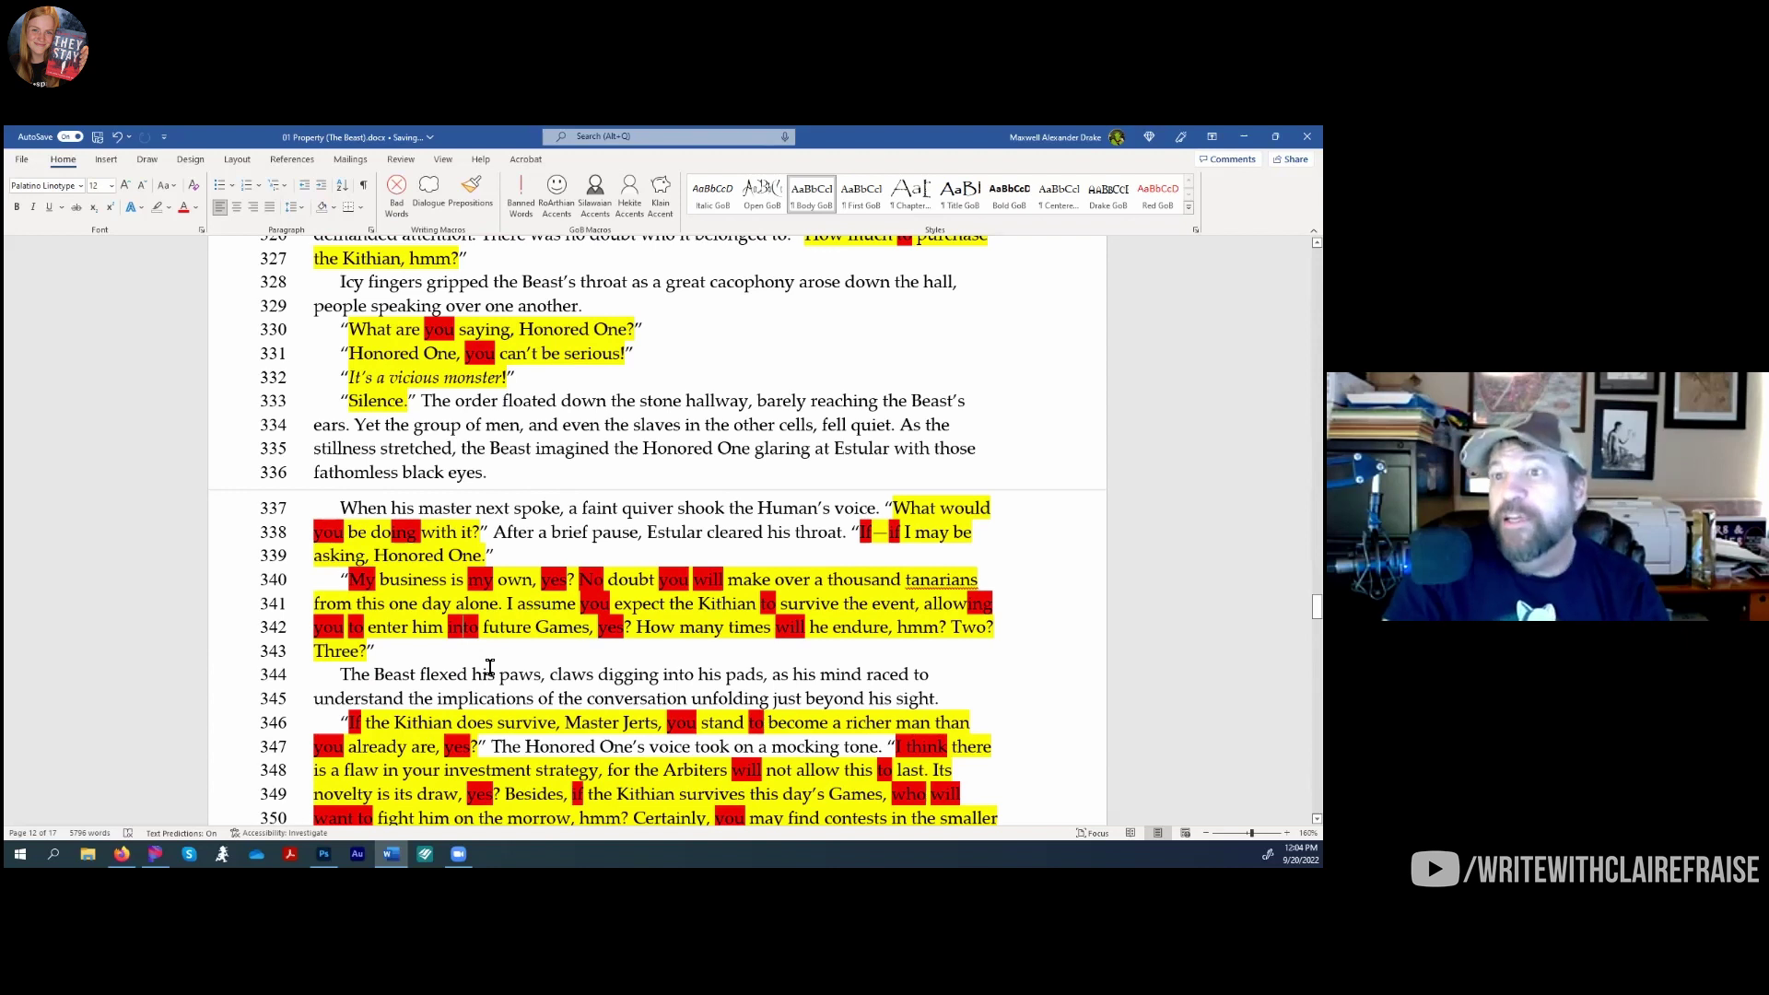
scroll(490, 668, up, 12)
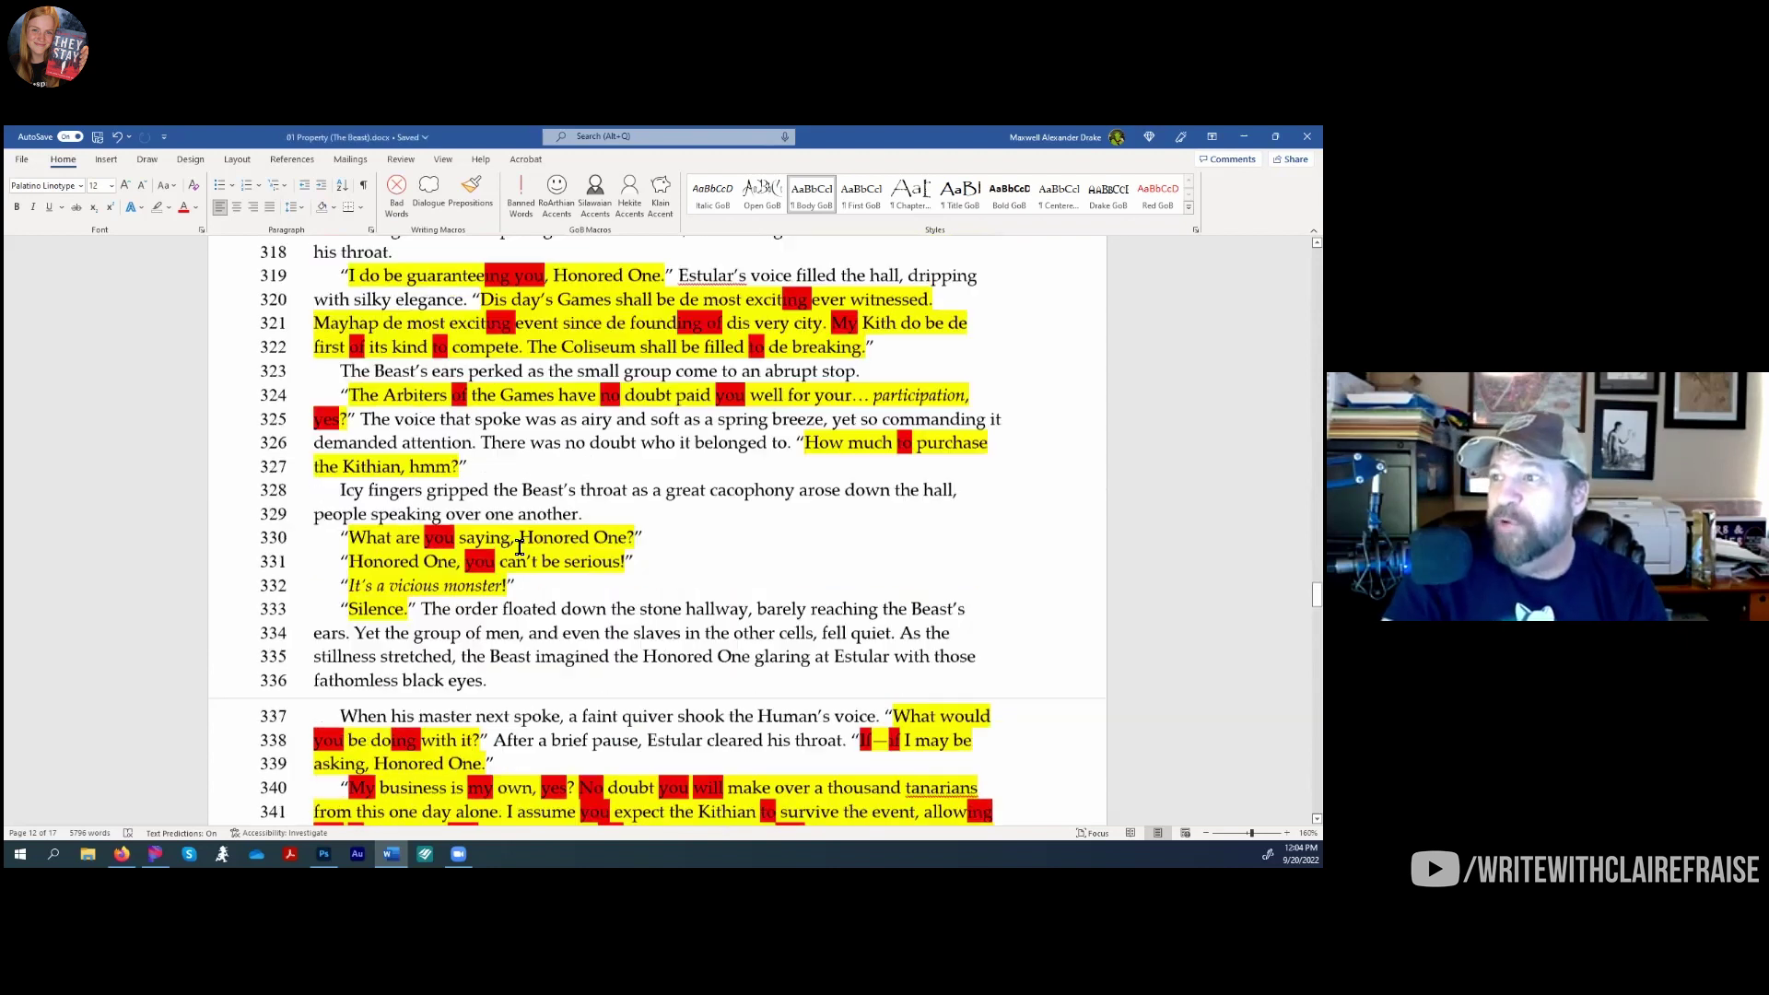
scroll(534, 558, up, 20)
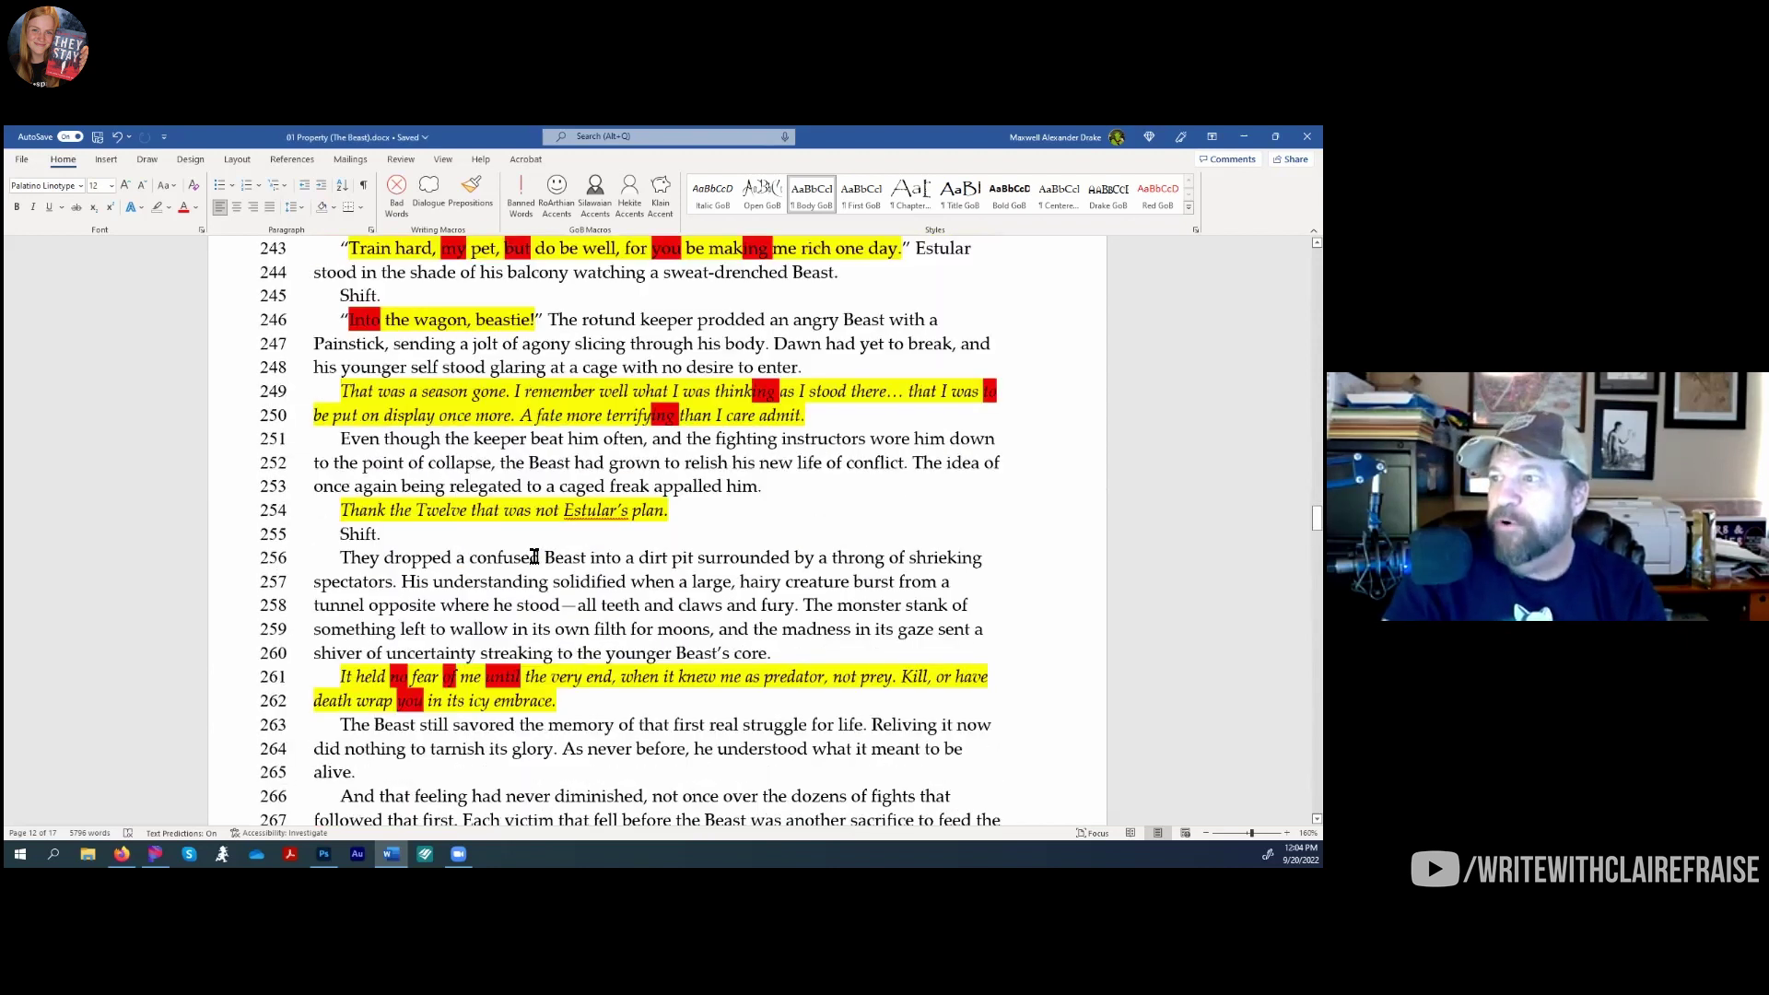
scroll(533, 558, up, 8)
scroll(533, 558, down, 17)
scroll(551, 558, down, 5)
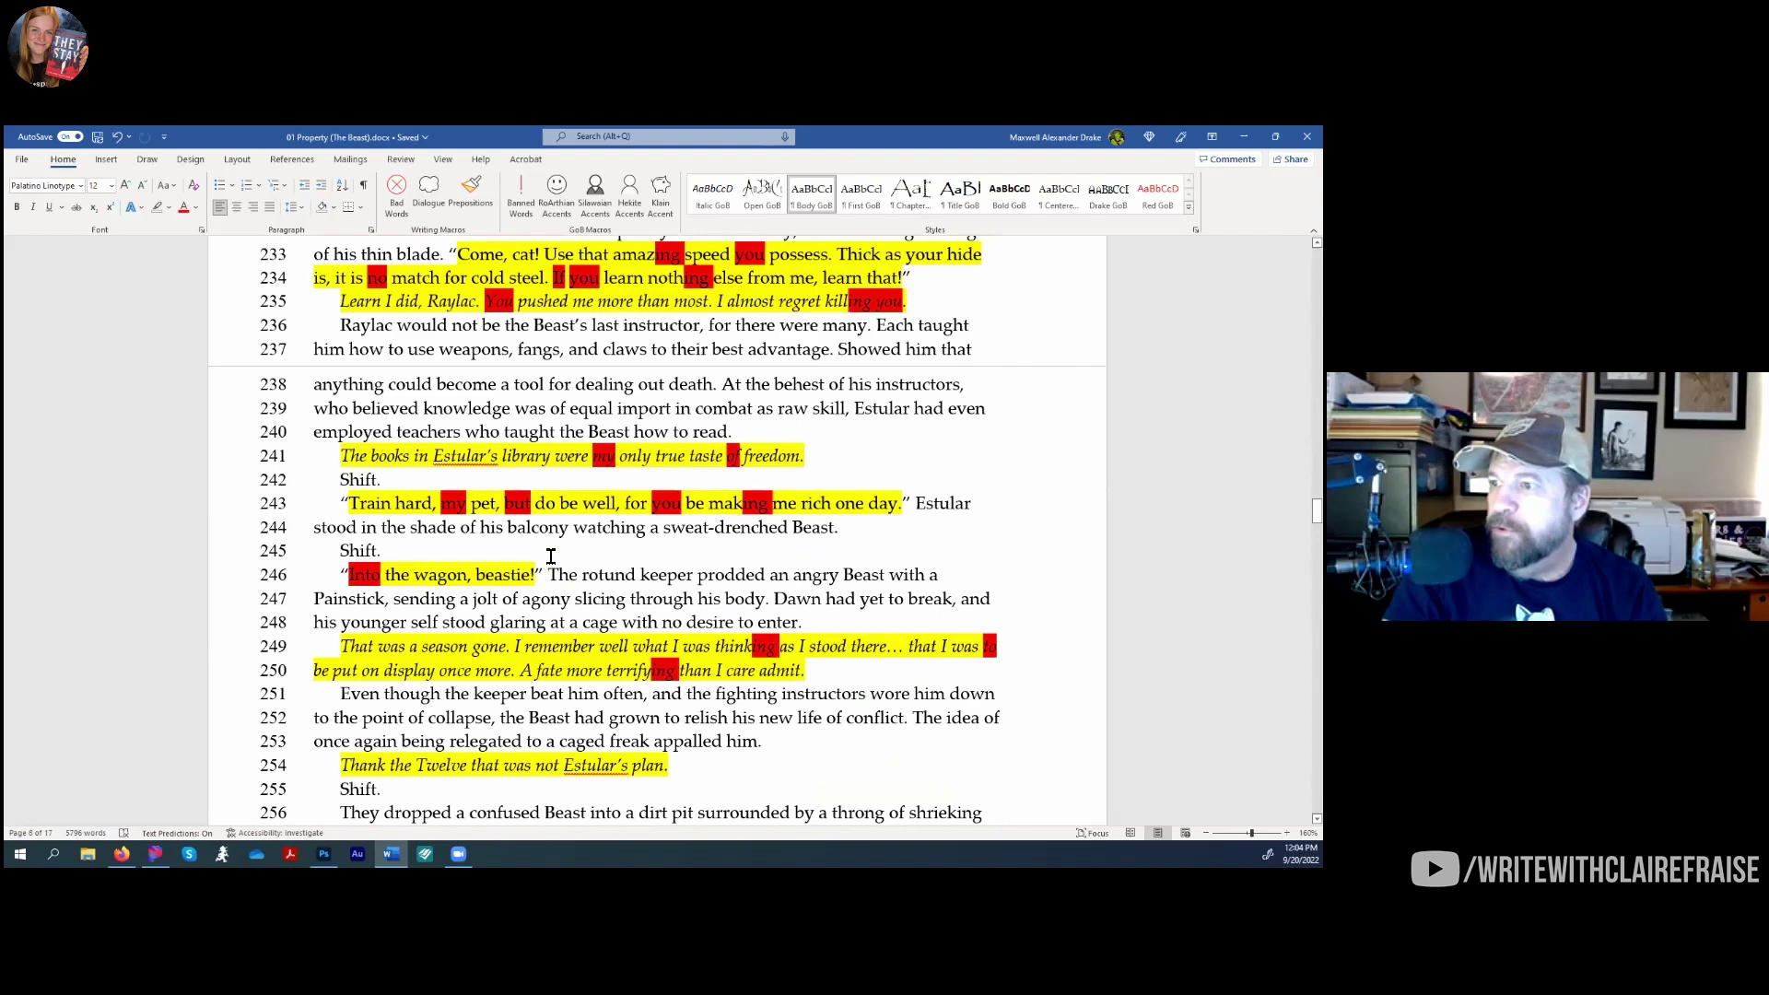
scroll(551, 557, down, 2)
scroll(551, 557, up, 10)
scroll(656, 531, up, 20)
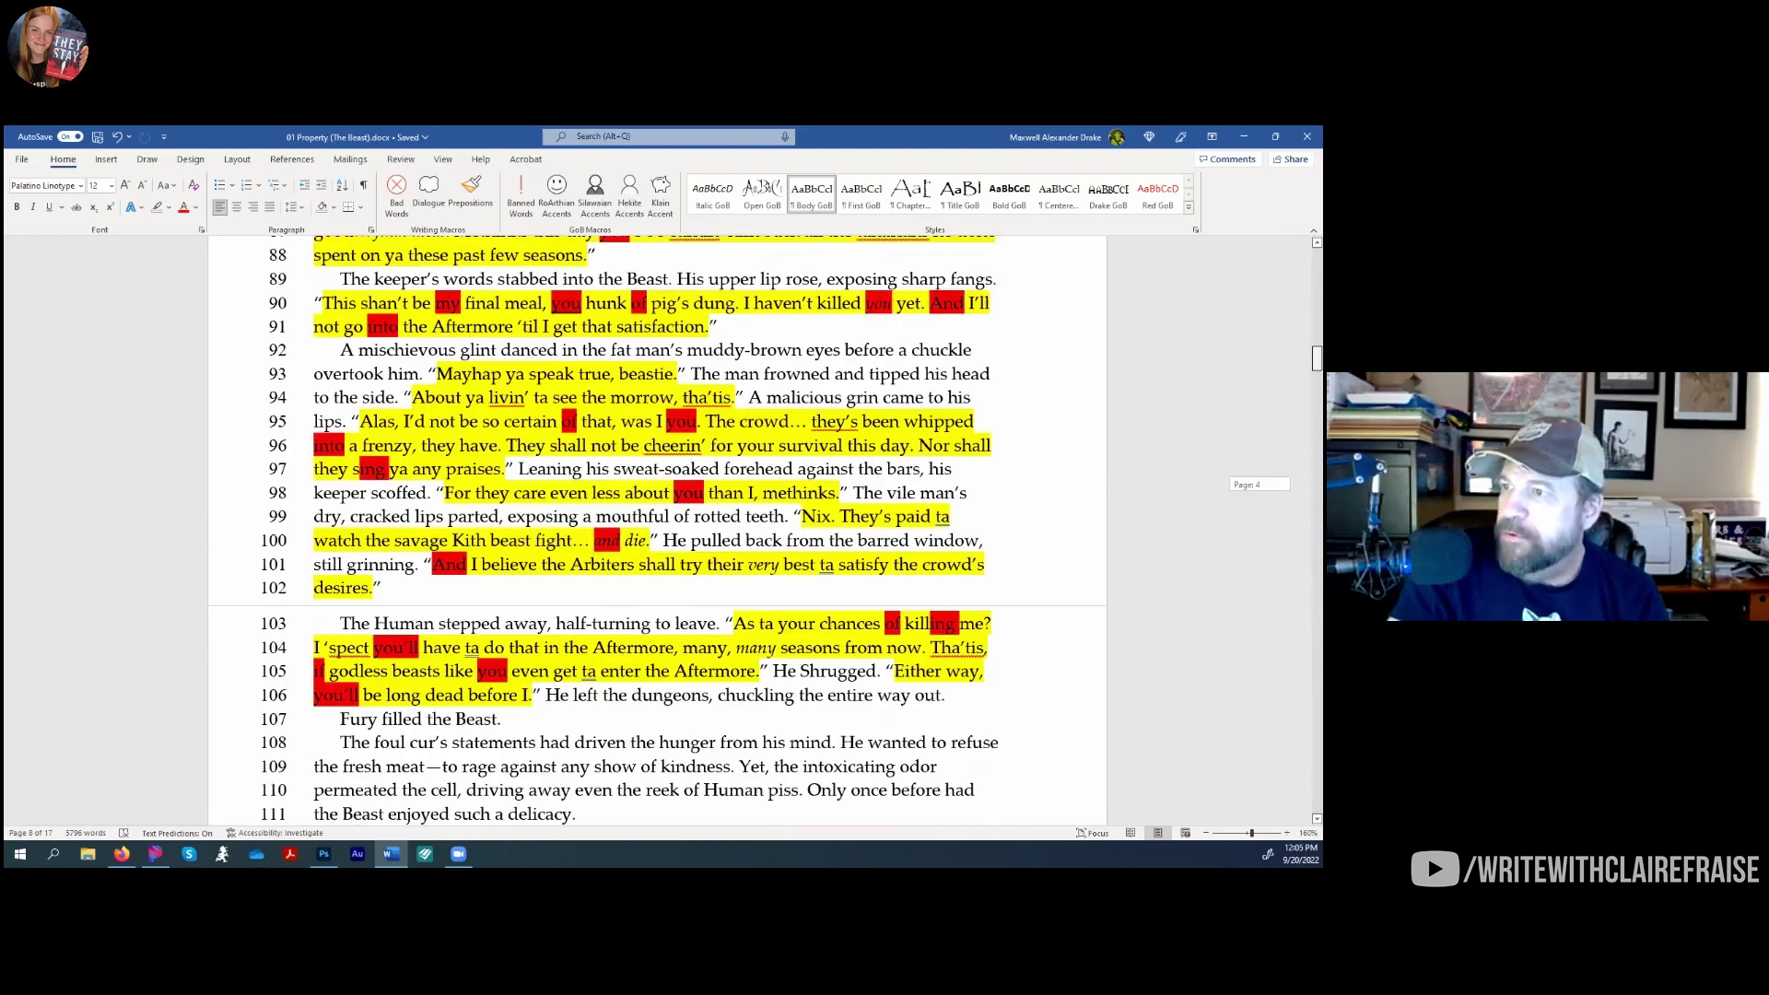
scroll(737, 391, up, 2)
scroll(718, 401, down, 3)
scroll(700, 414, up, 2)
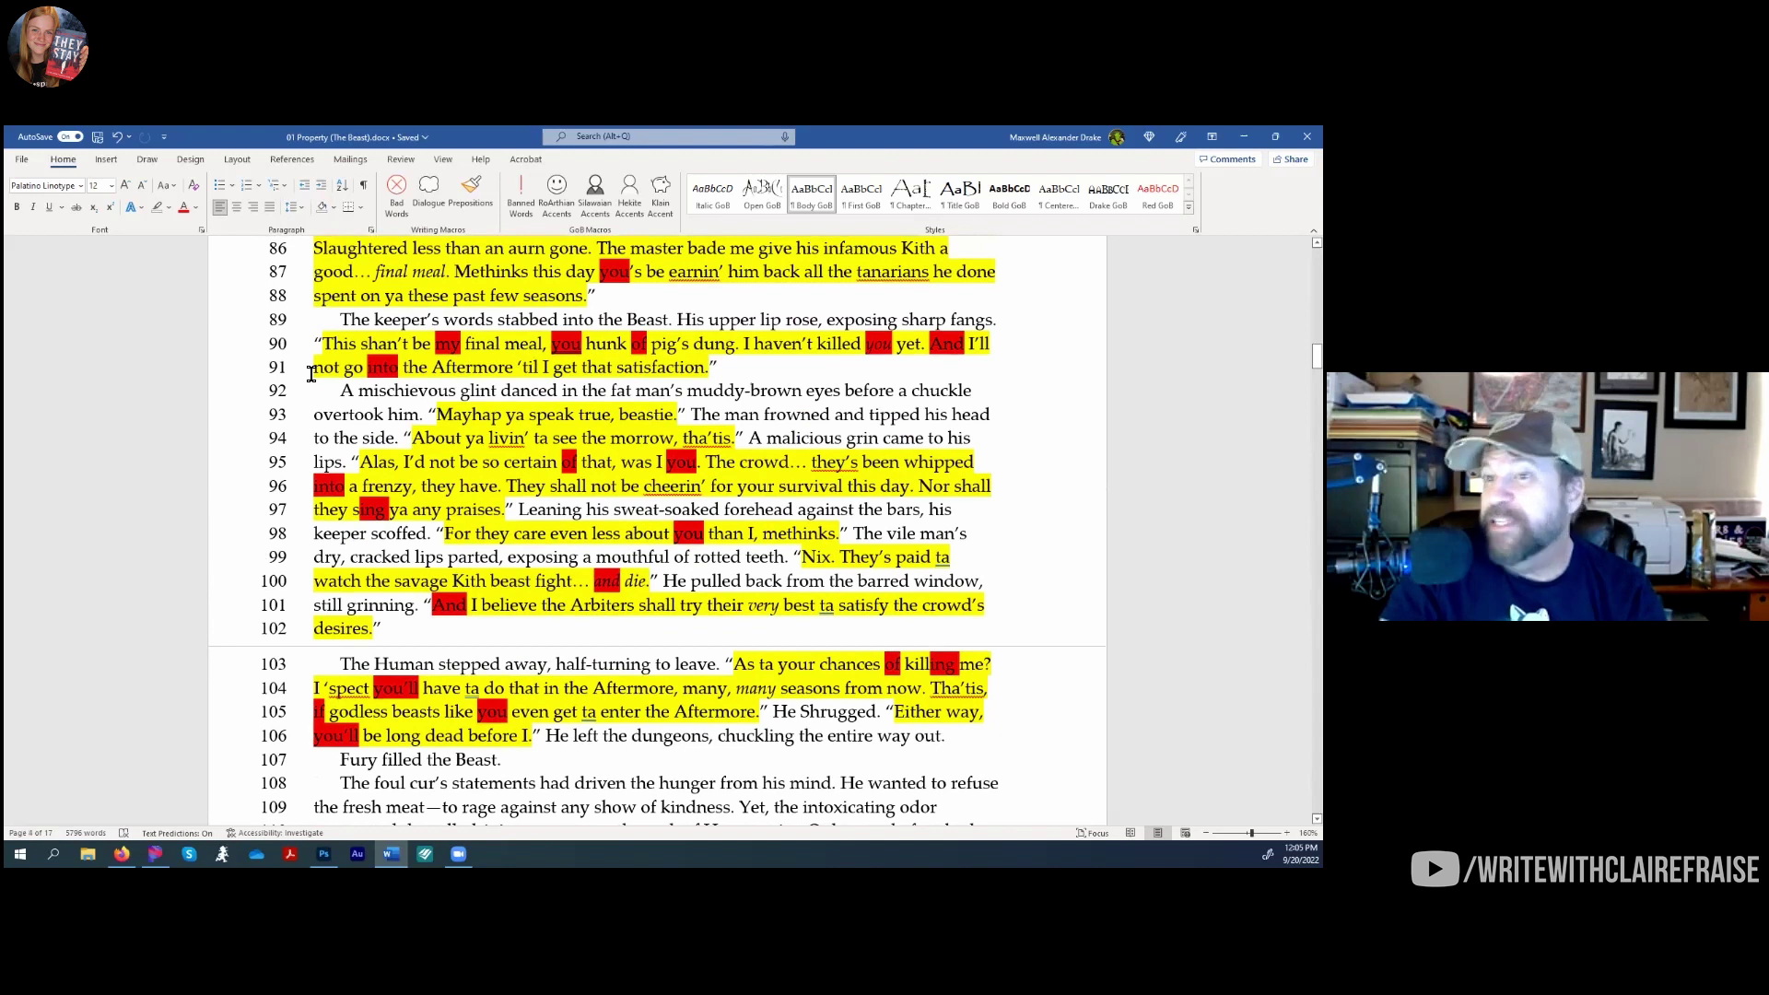
drag(351, 564, 724, 564)
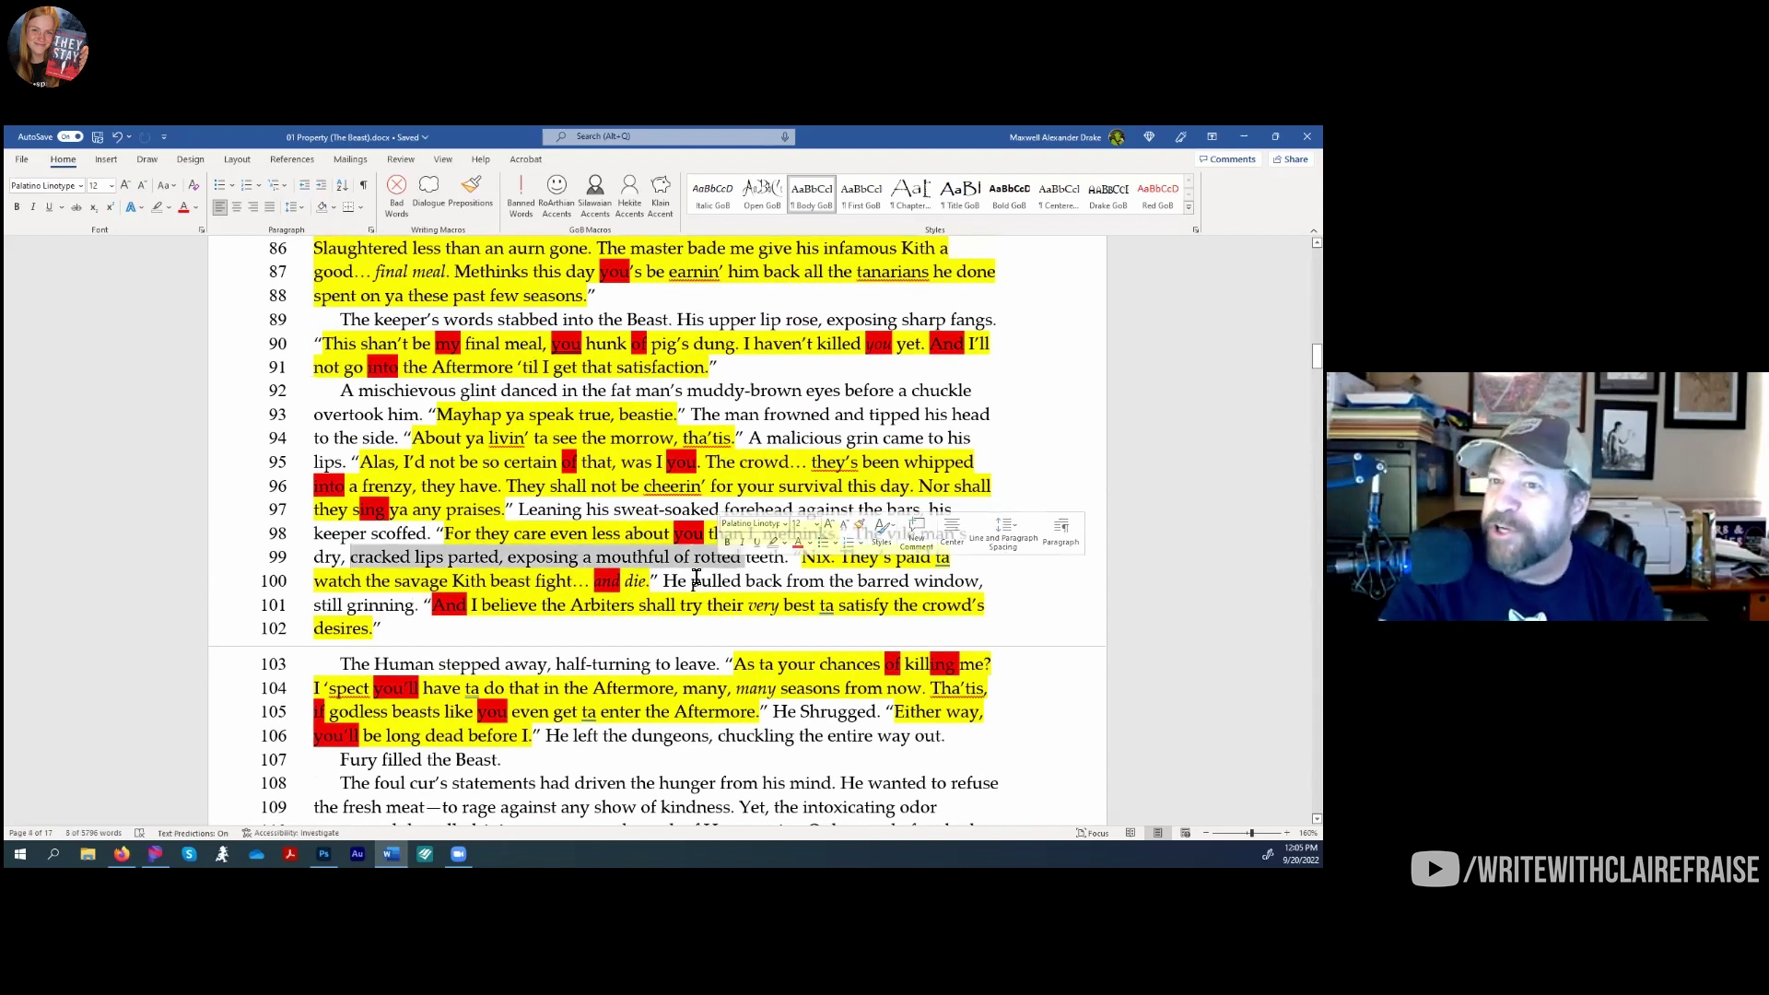
drag(474, 606, 731, 611)
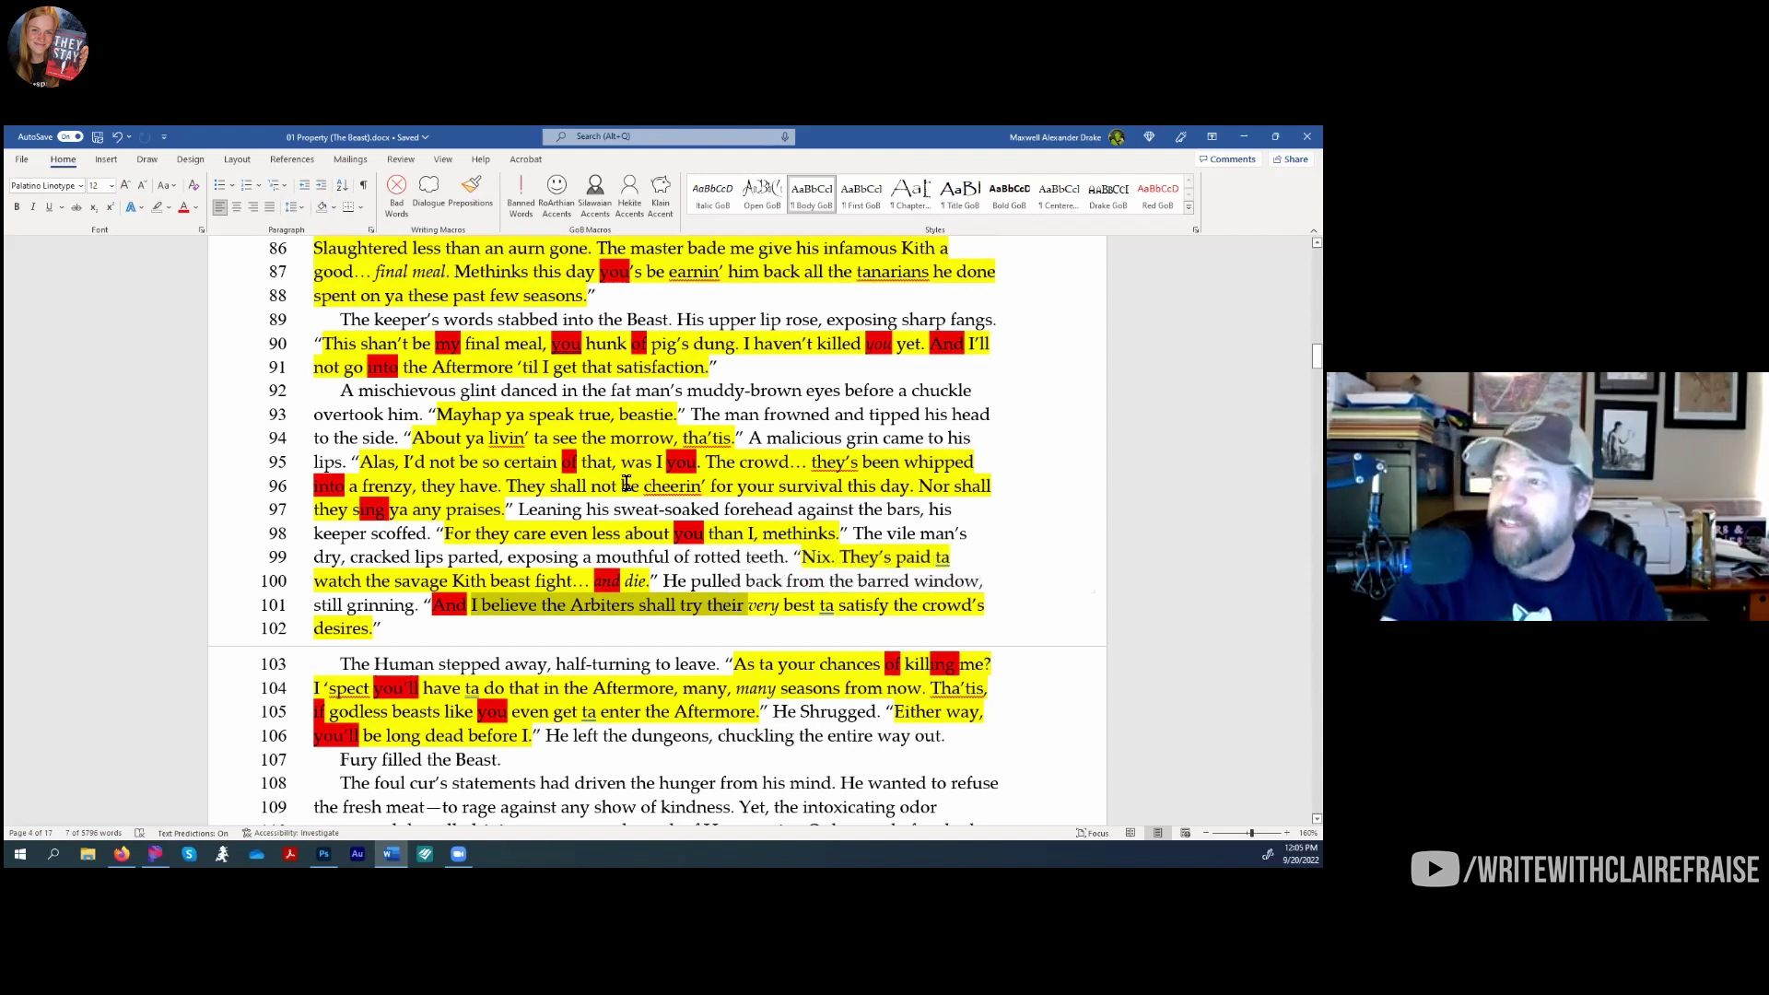
drag(362, 350, 597, 362)
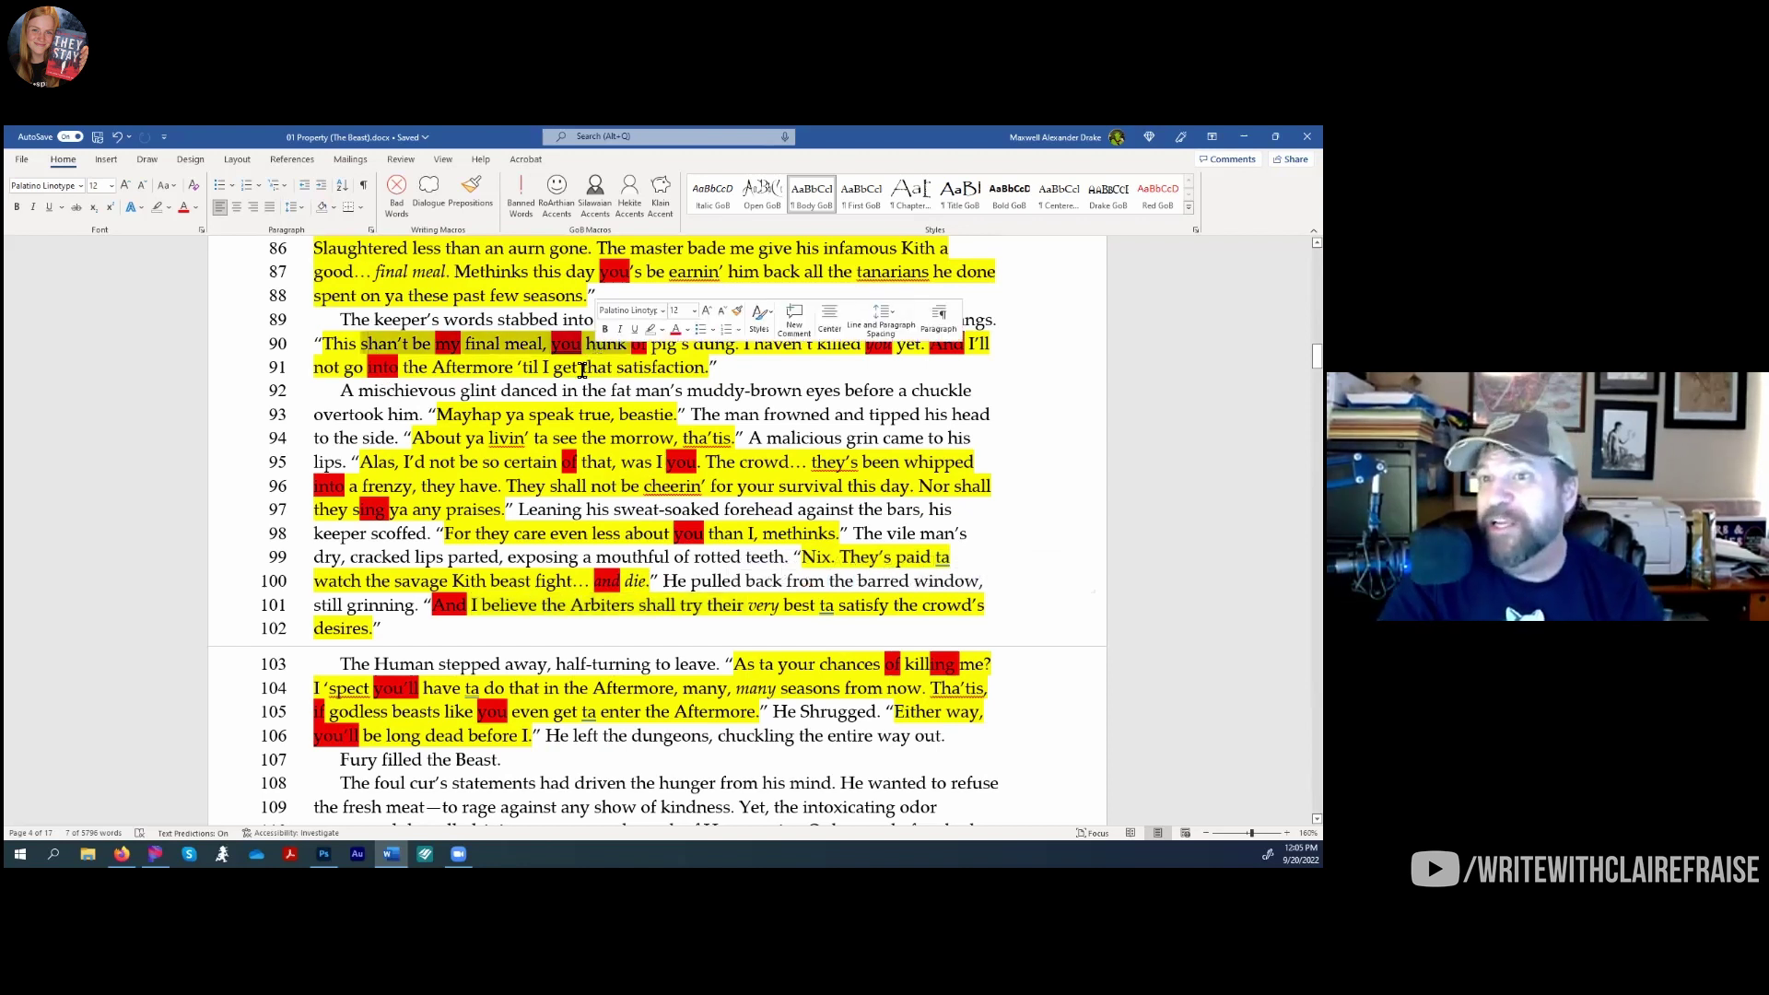
click(371, 344)
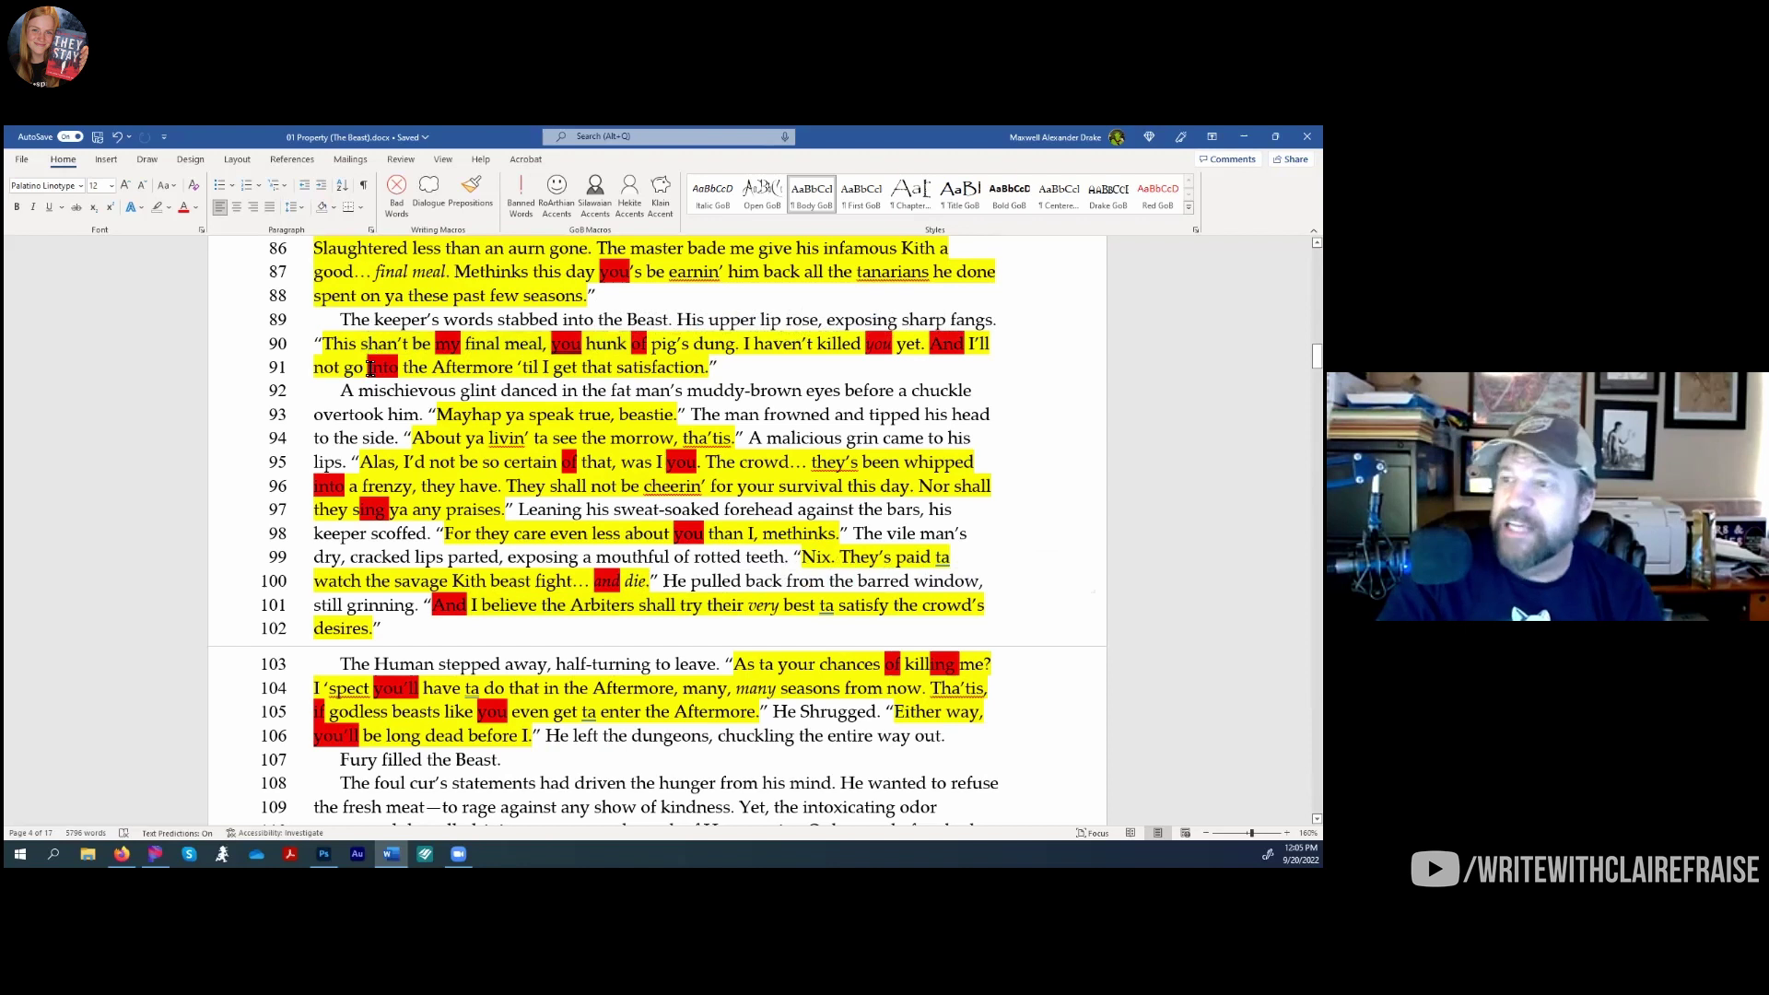
drag(359, 347, 648, 378)
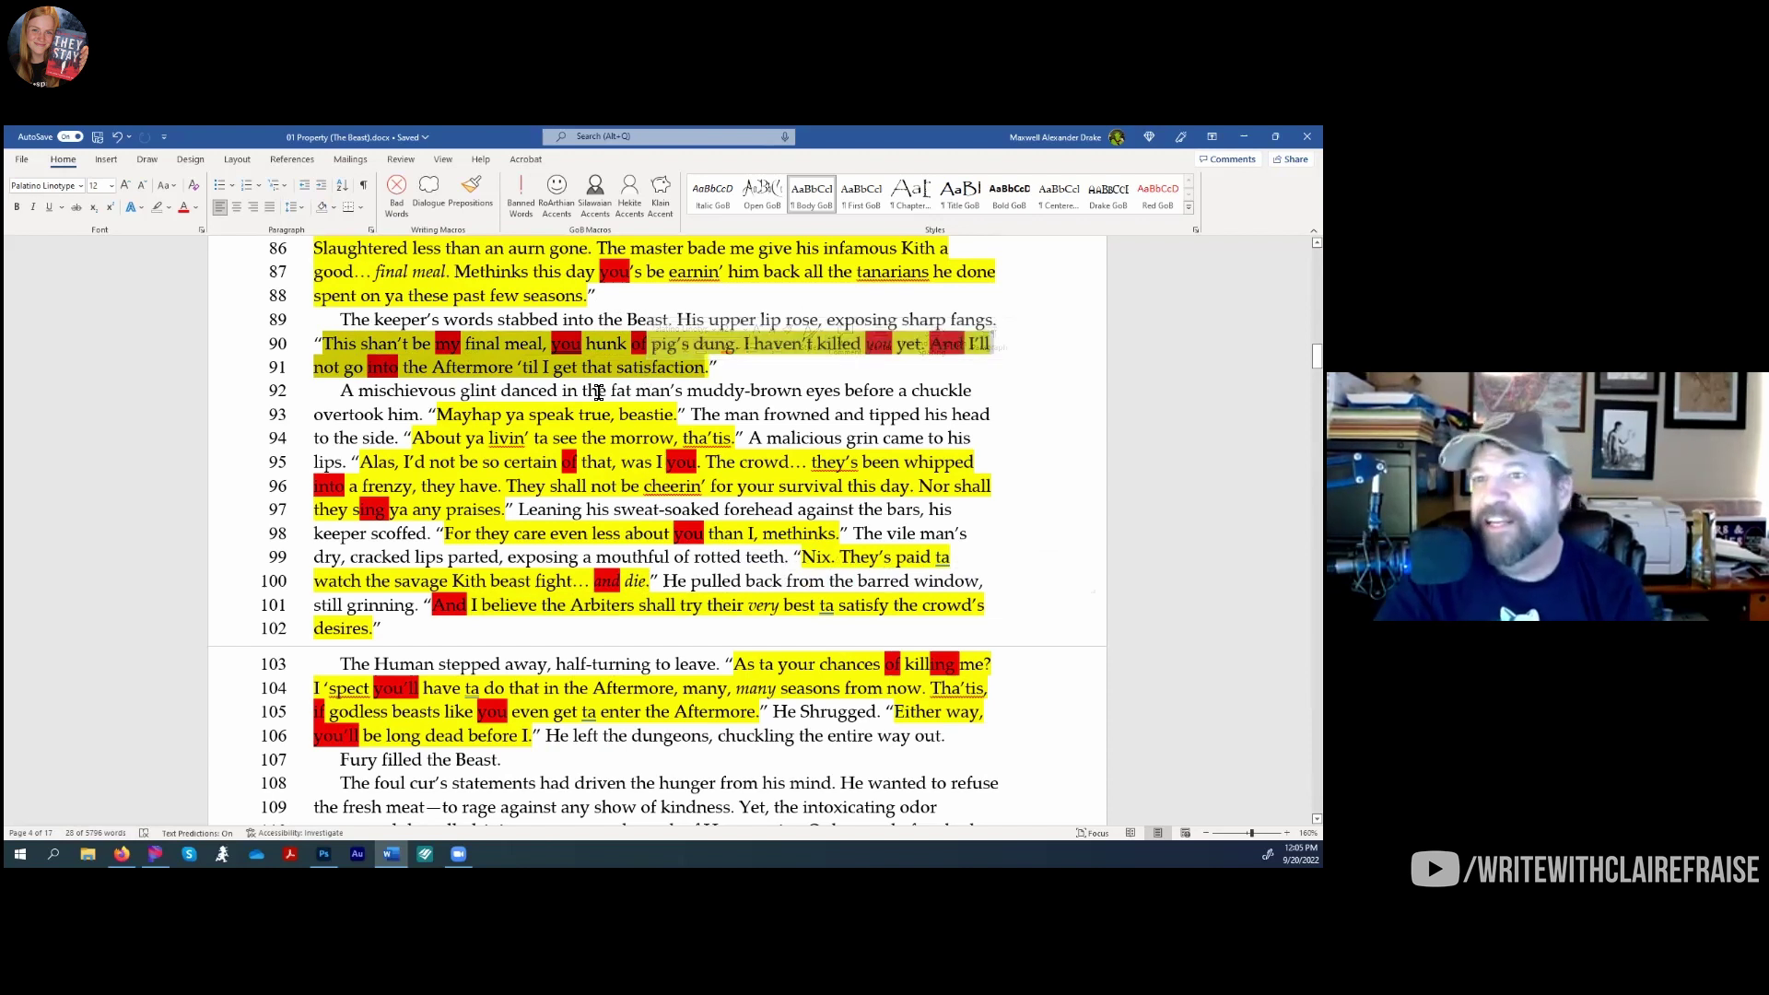
scroll(599, 419, up, 3)
drag(343, 335, 797, 406)
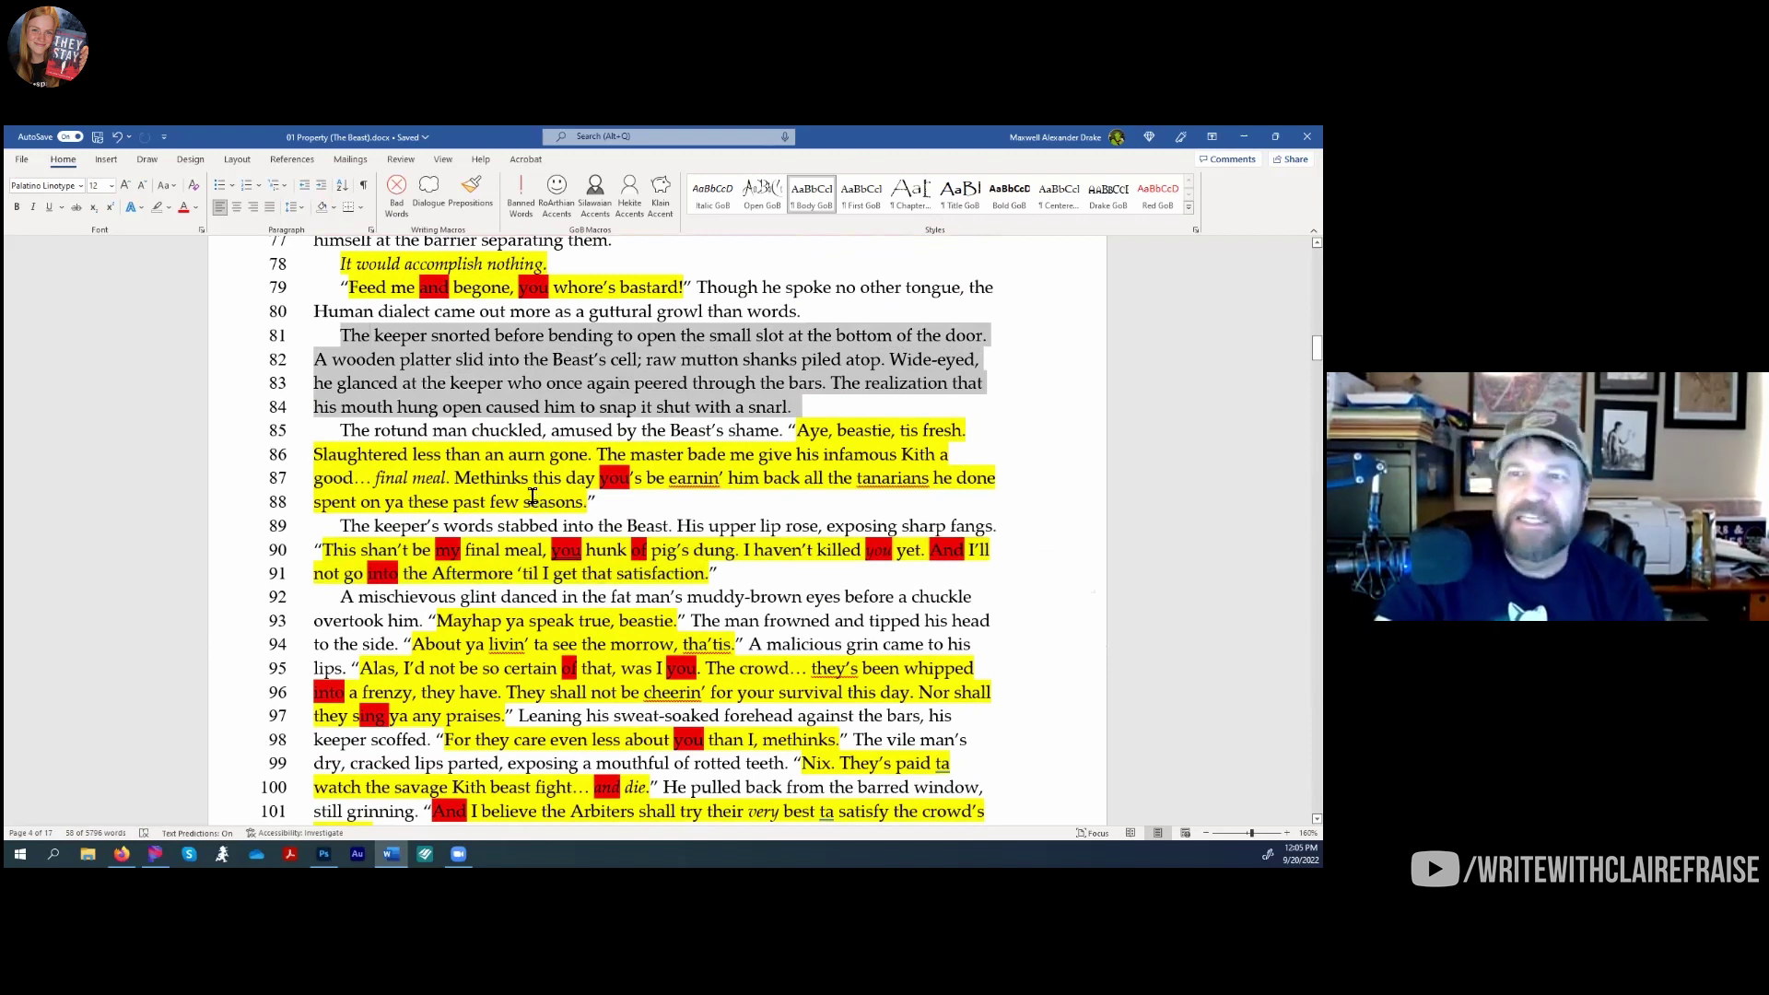
scroll(532, 497, up, 2)
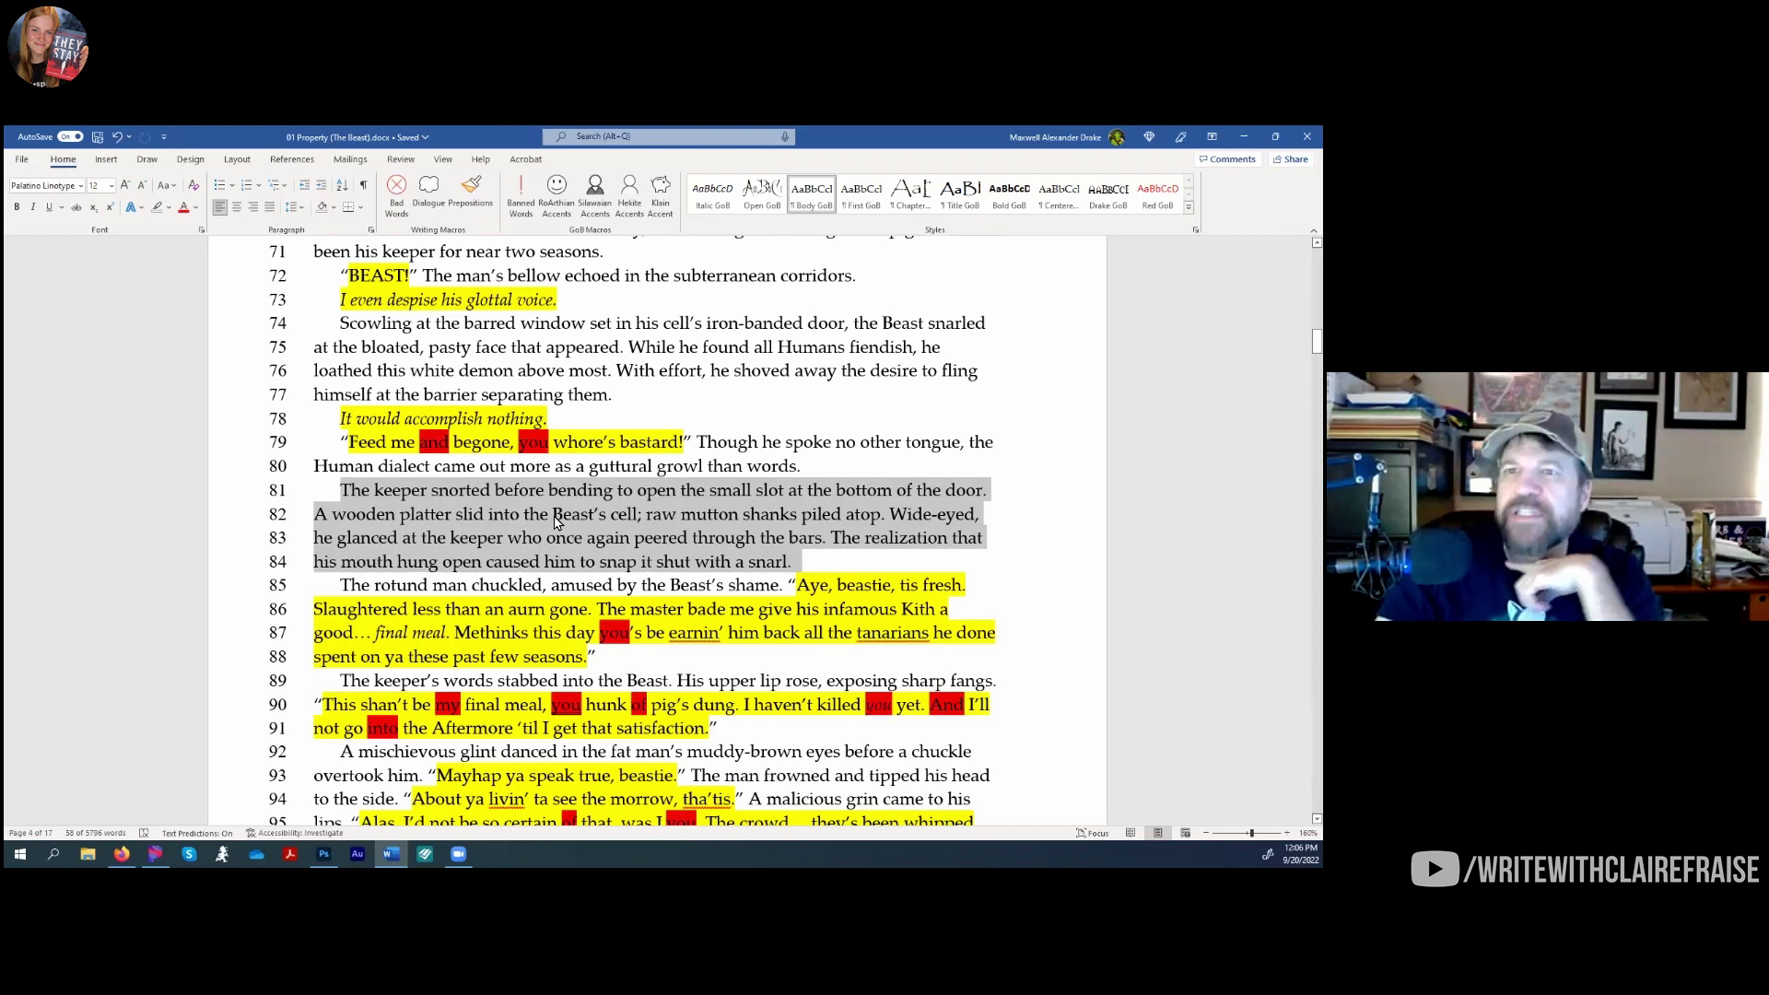
scroll(617, 433, up, 3)
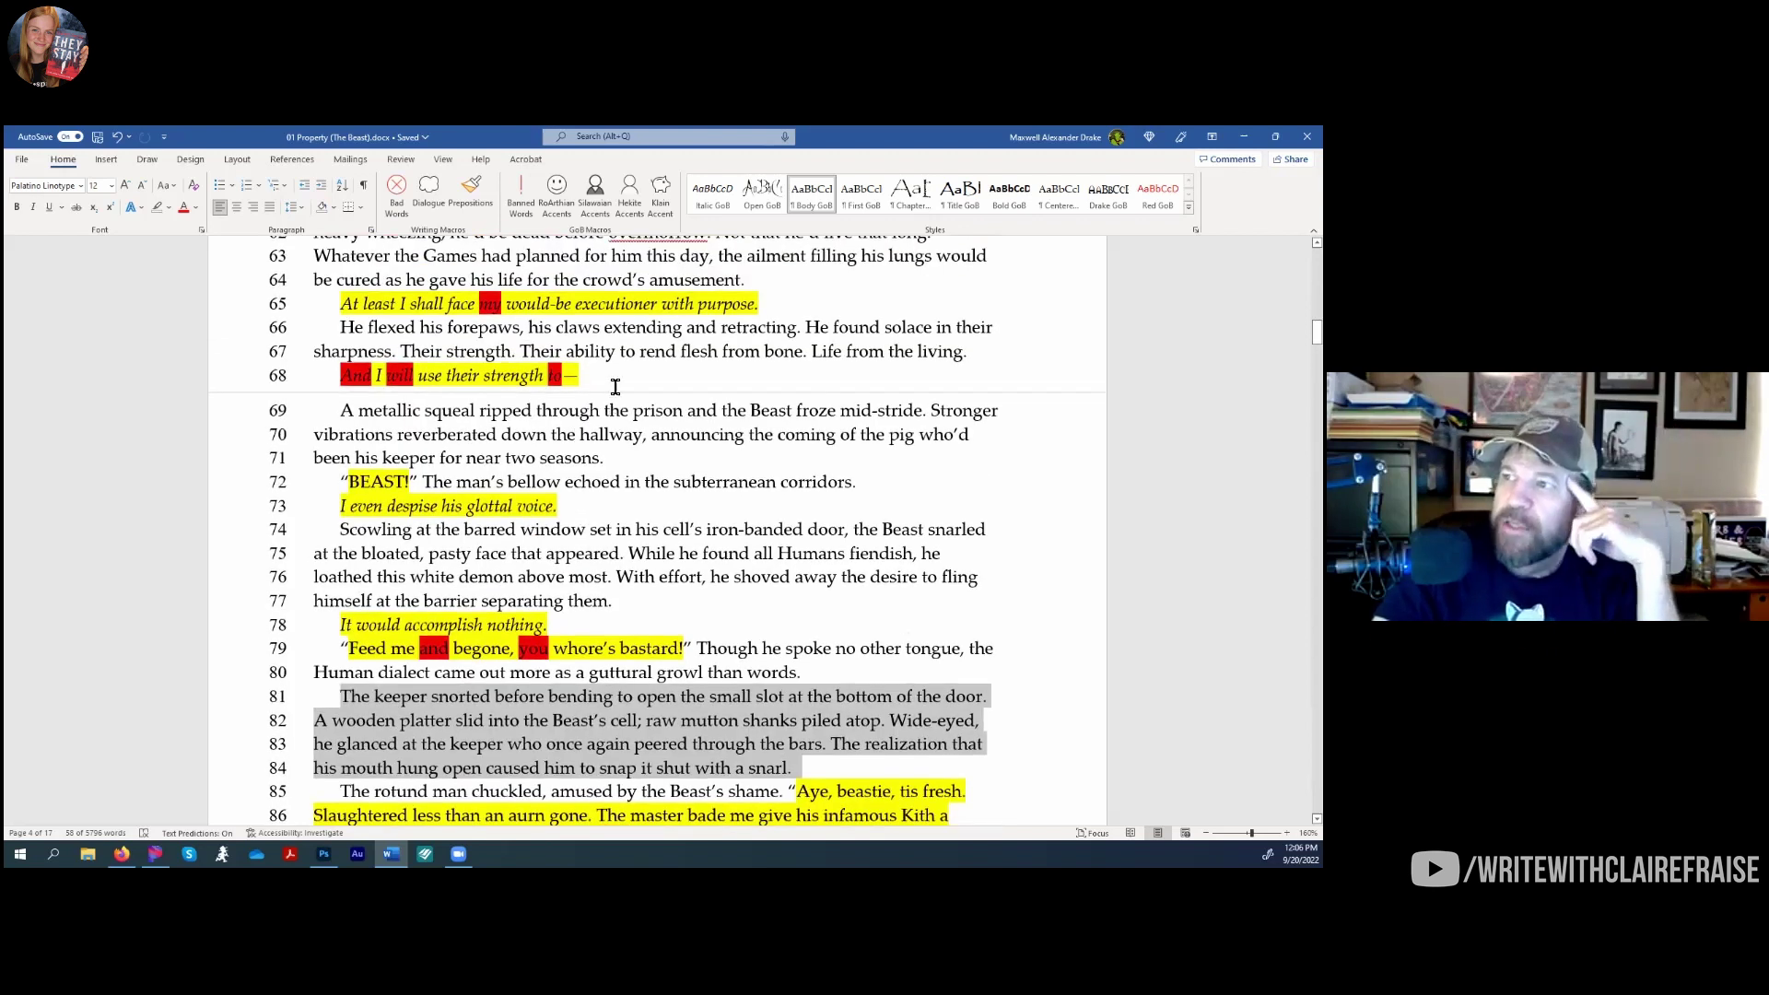
scroll(603, 428, up, 7)
scroll(607, 431, up, 12)
scroll(609, 431, down, 13)
scroll(611, 432, down, 6)
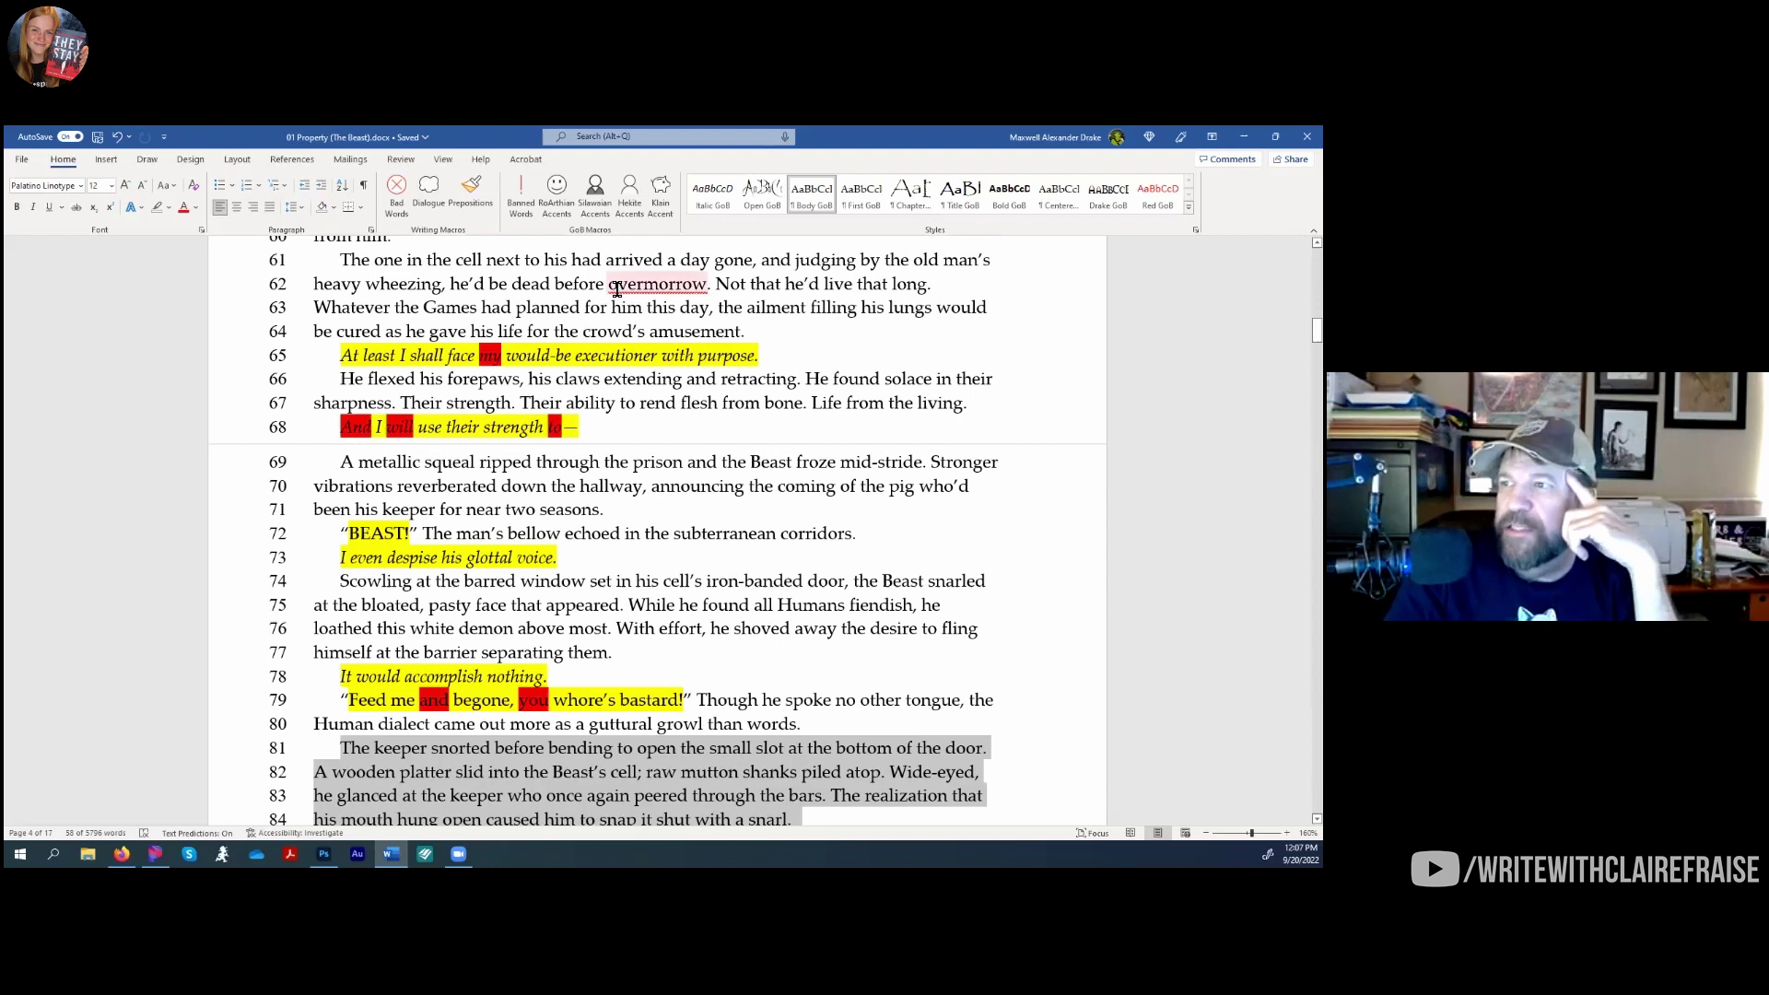
double_click(694, 284)
click(761, 307)
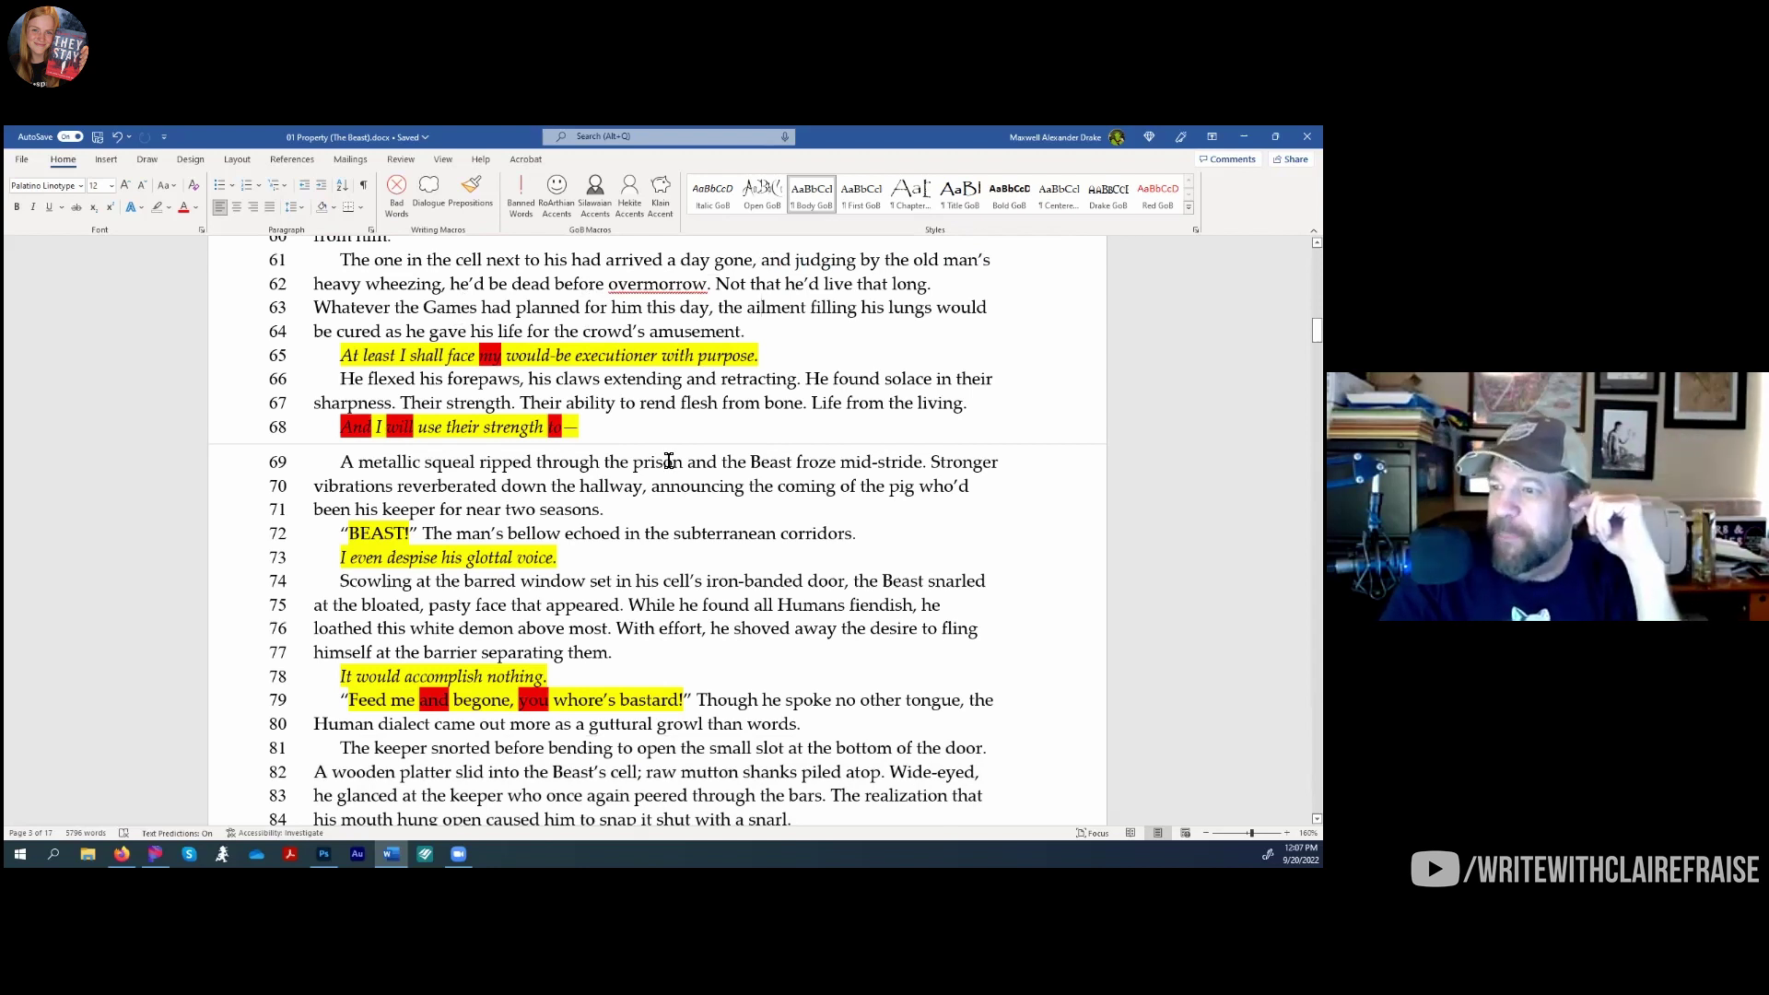
scroll(668, 460, up, 2)
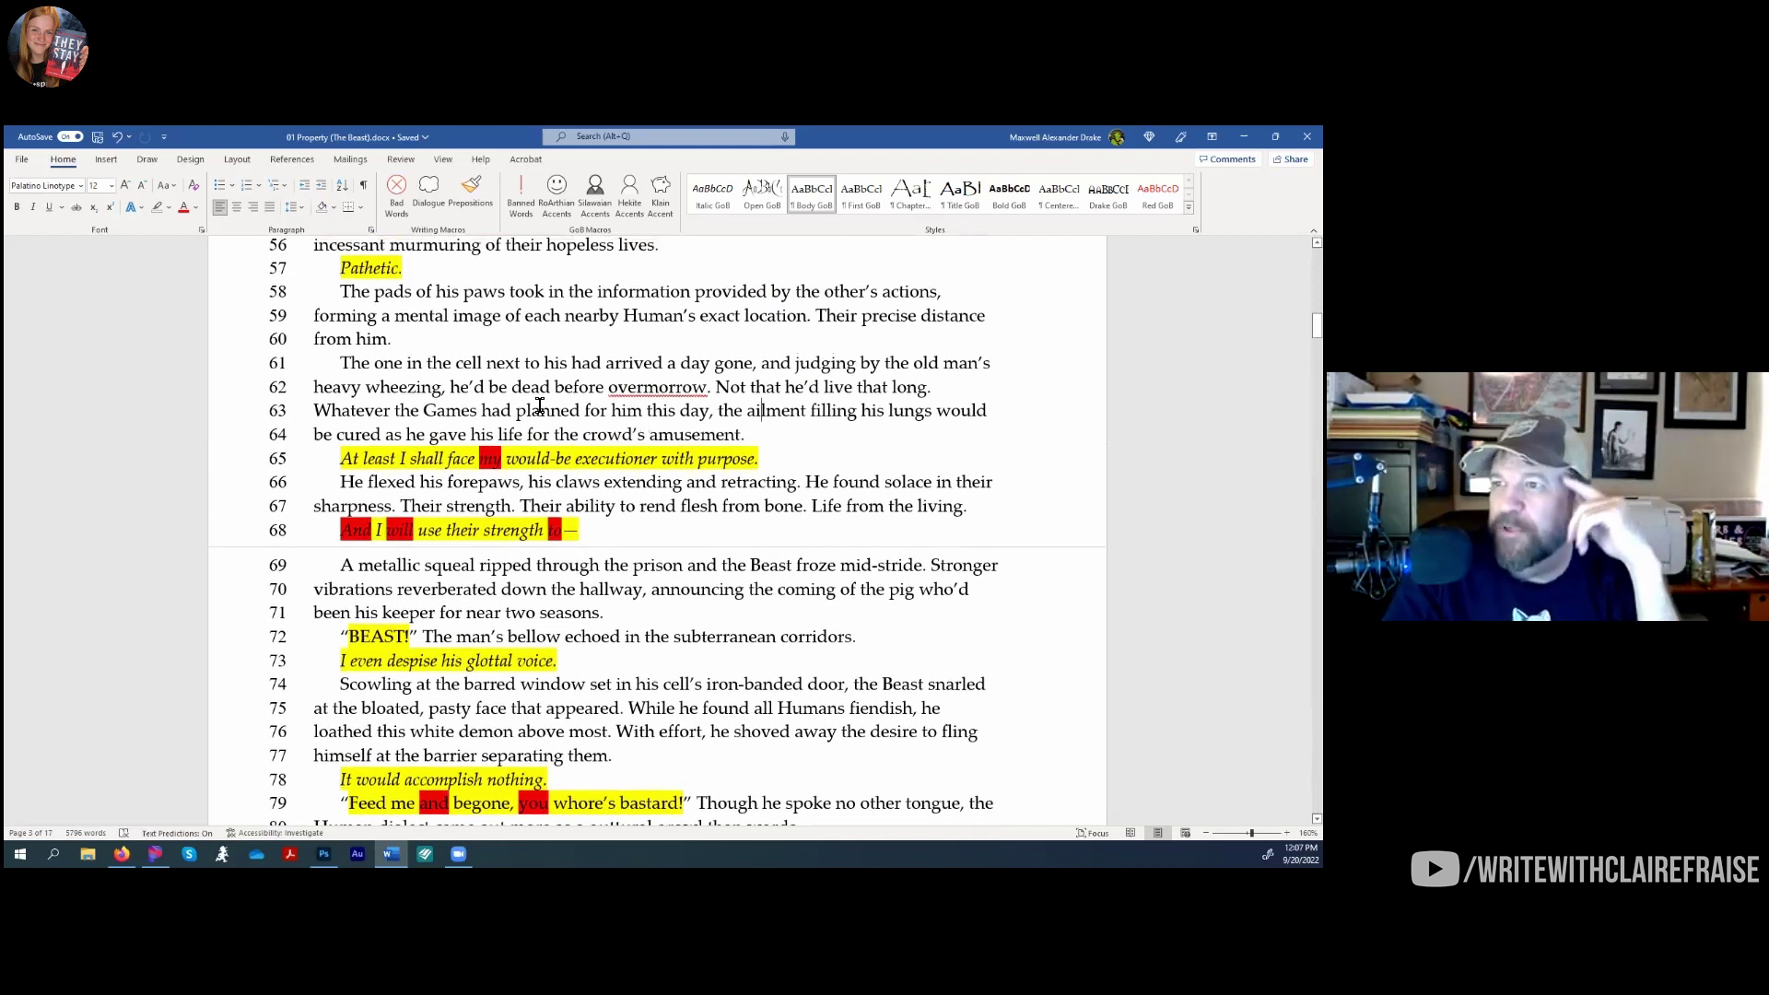
scroll(540, 406, up, 1)
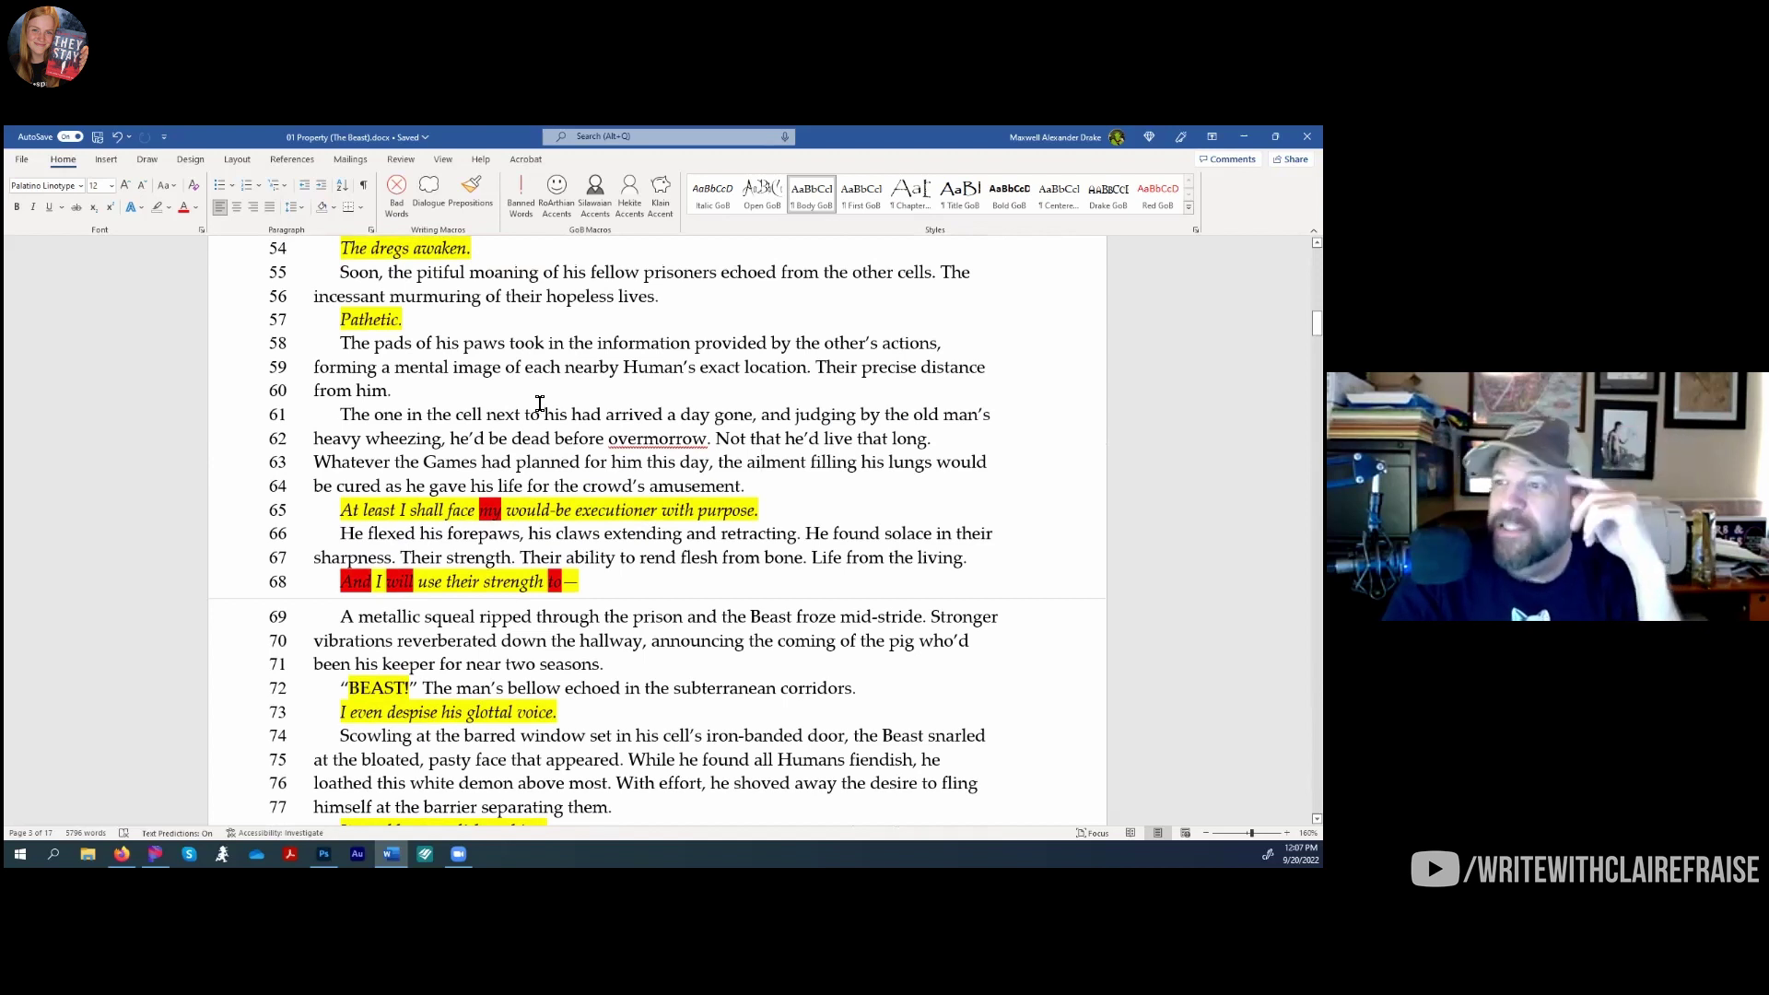
scroll(539, 404, up, 10)
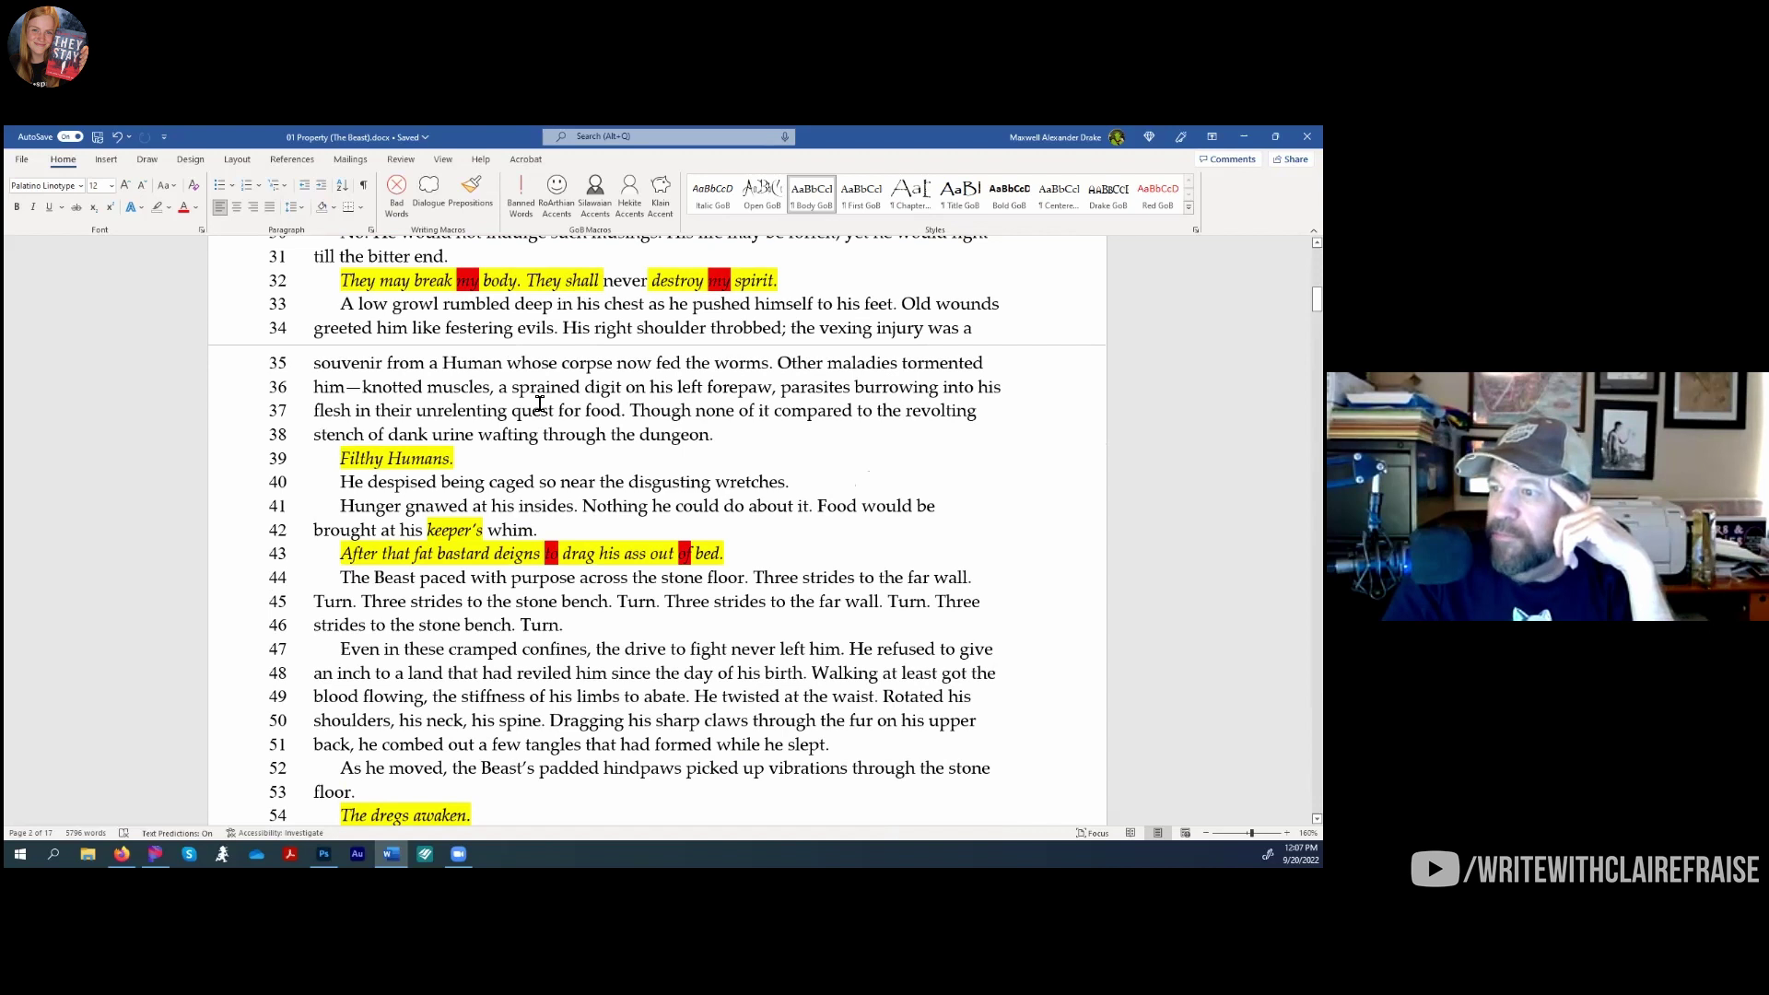
scroll(540, 403, down, 20)
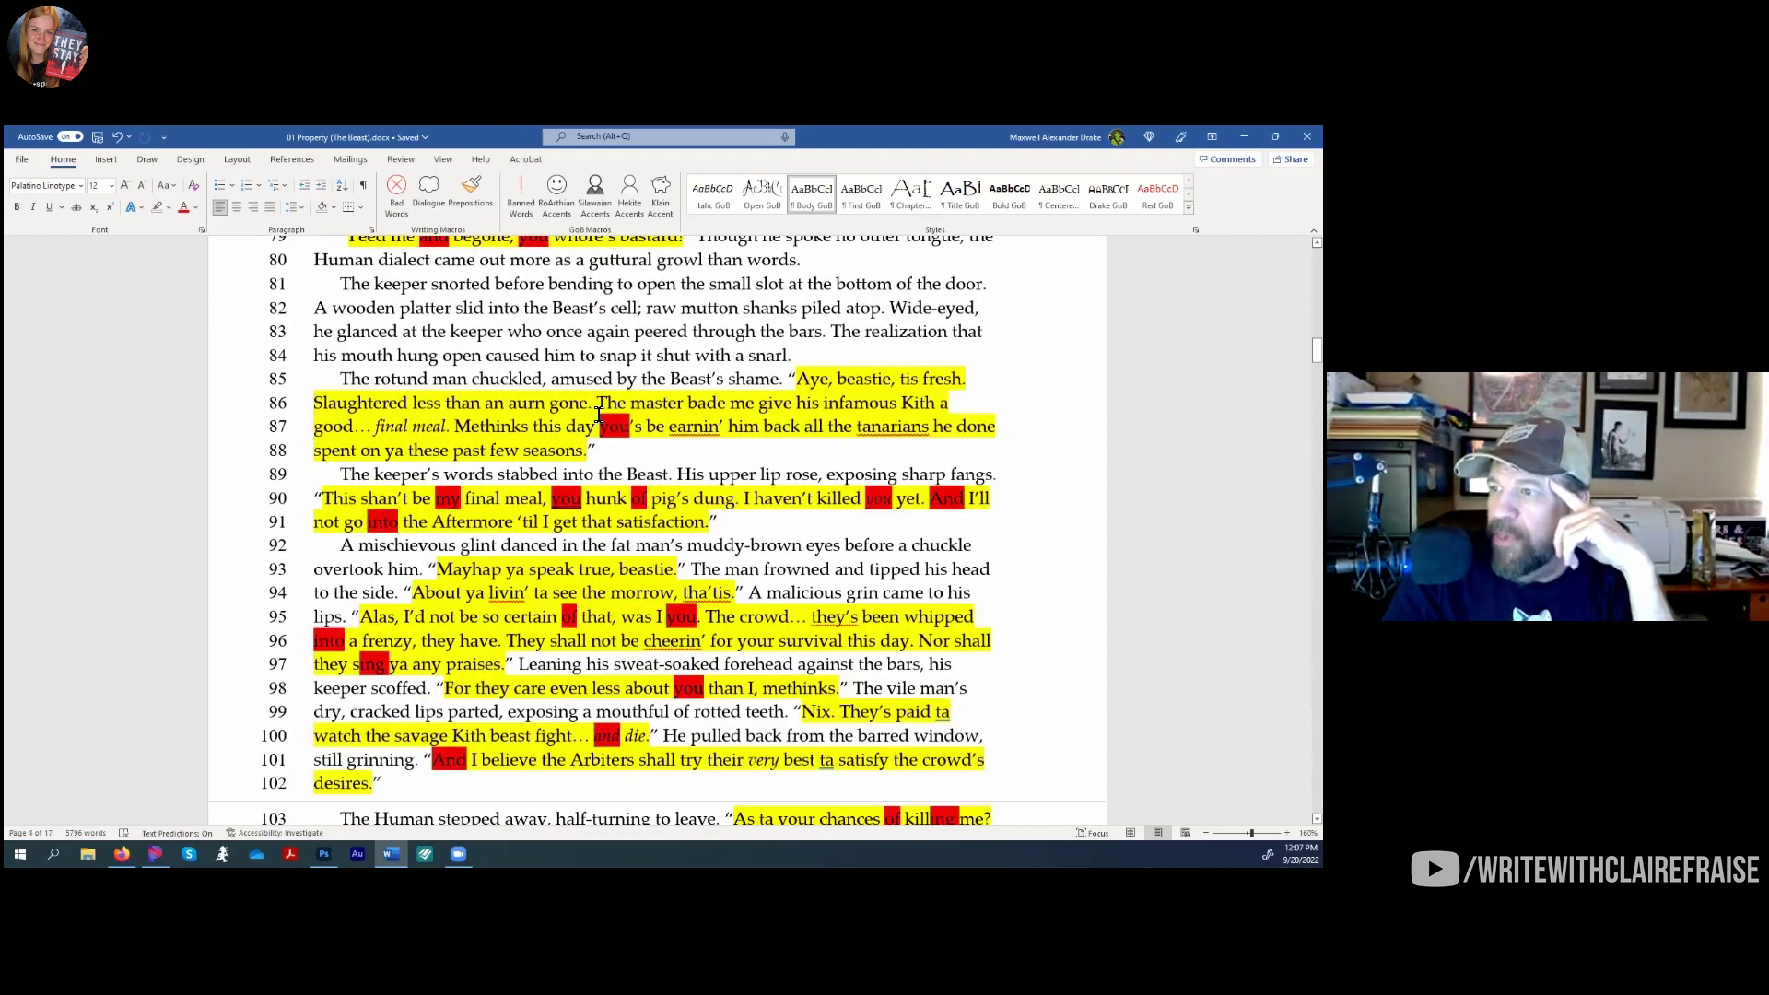
drag(430, 411, 931, 433)
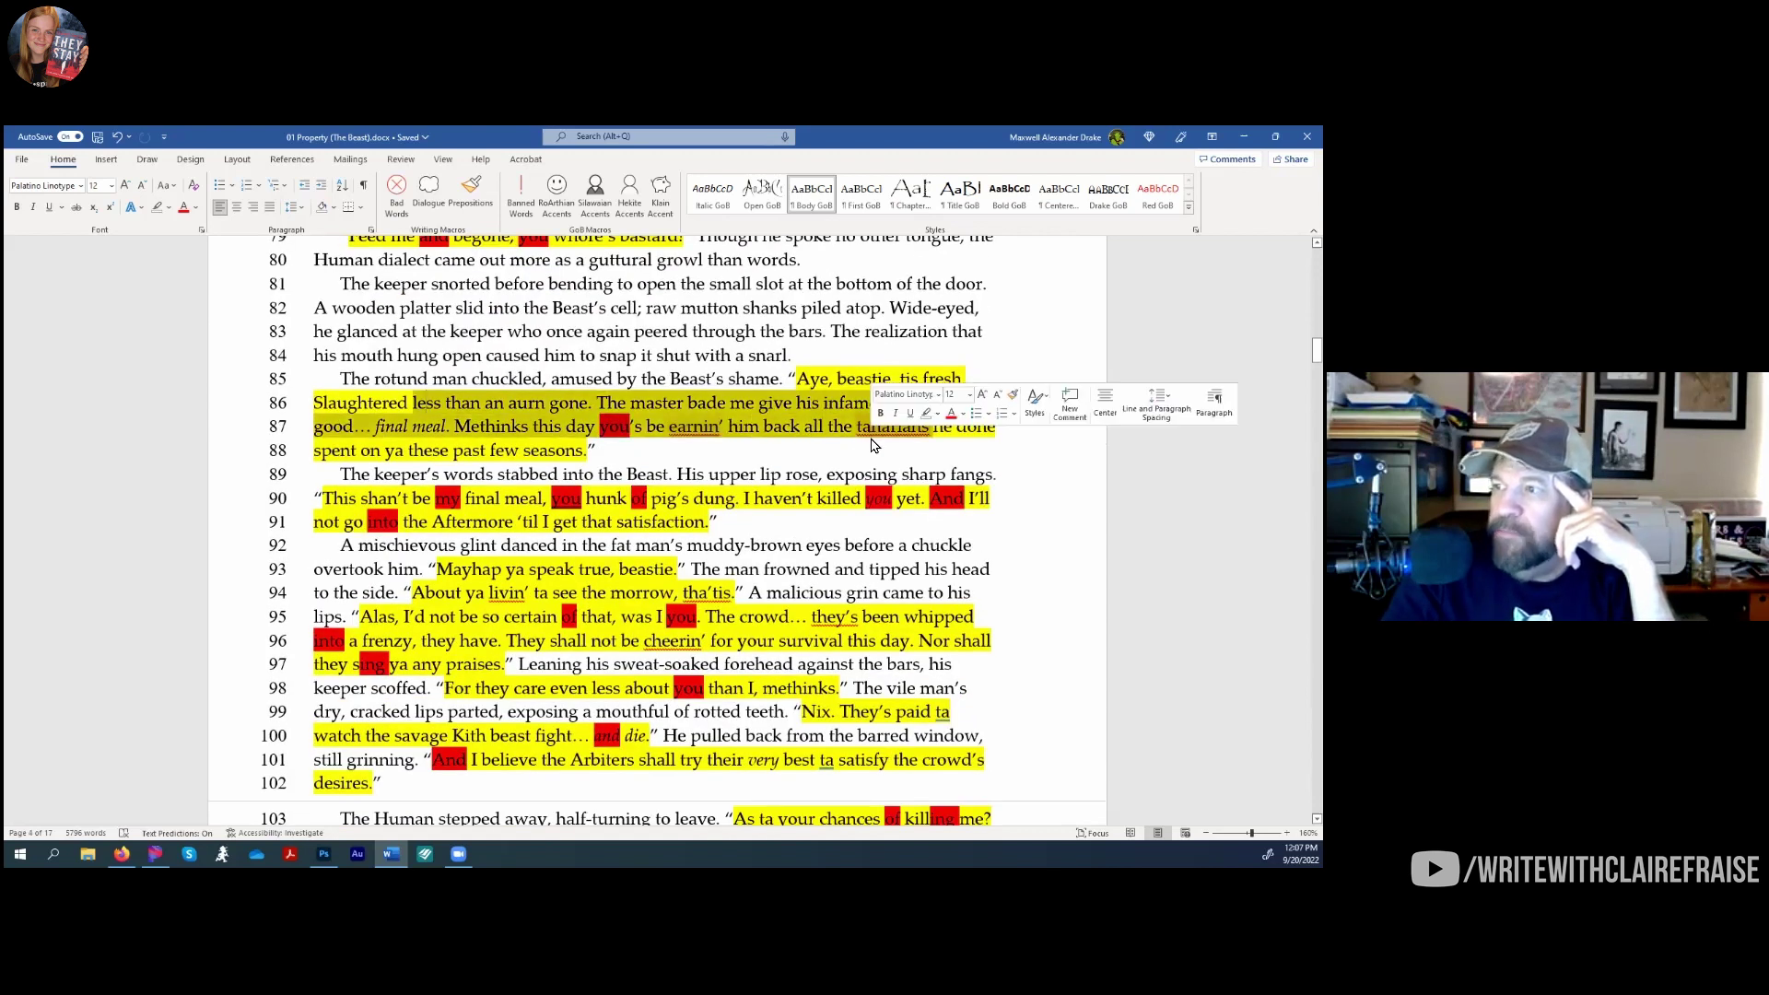
click(606, 426)
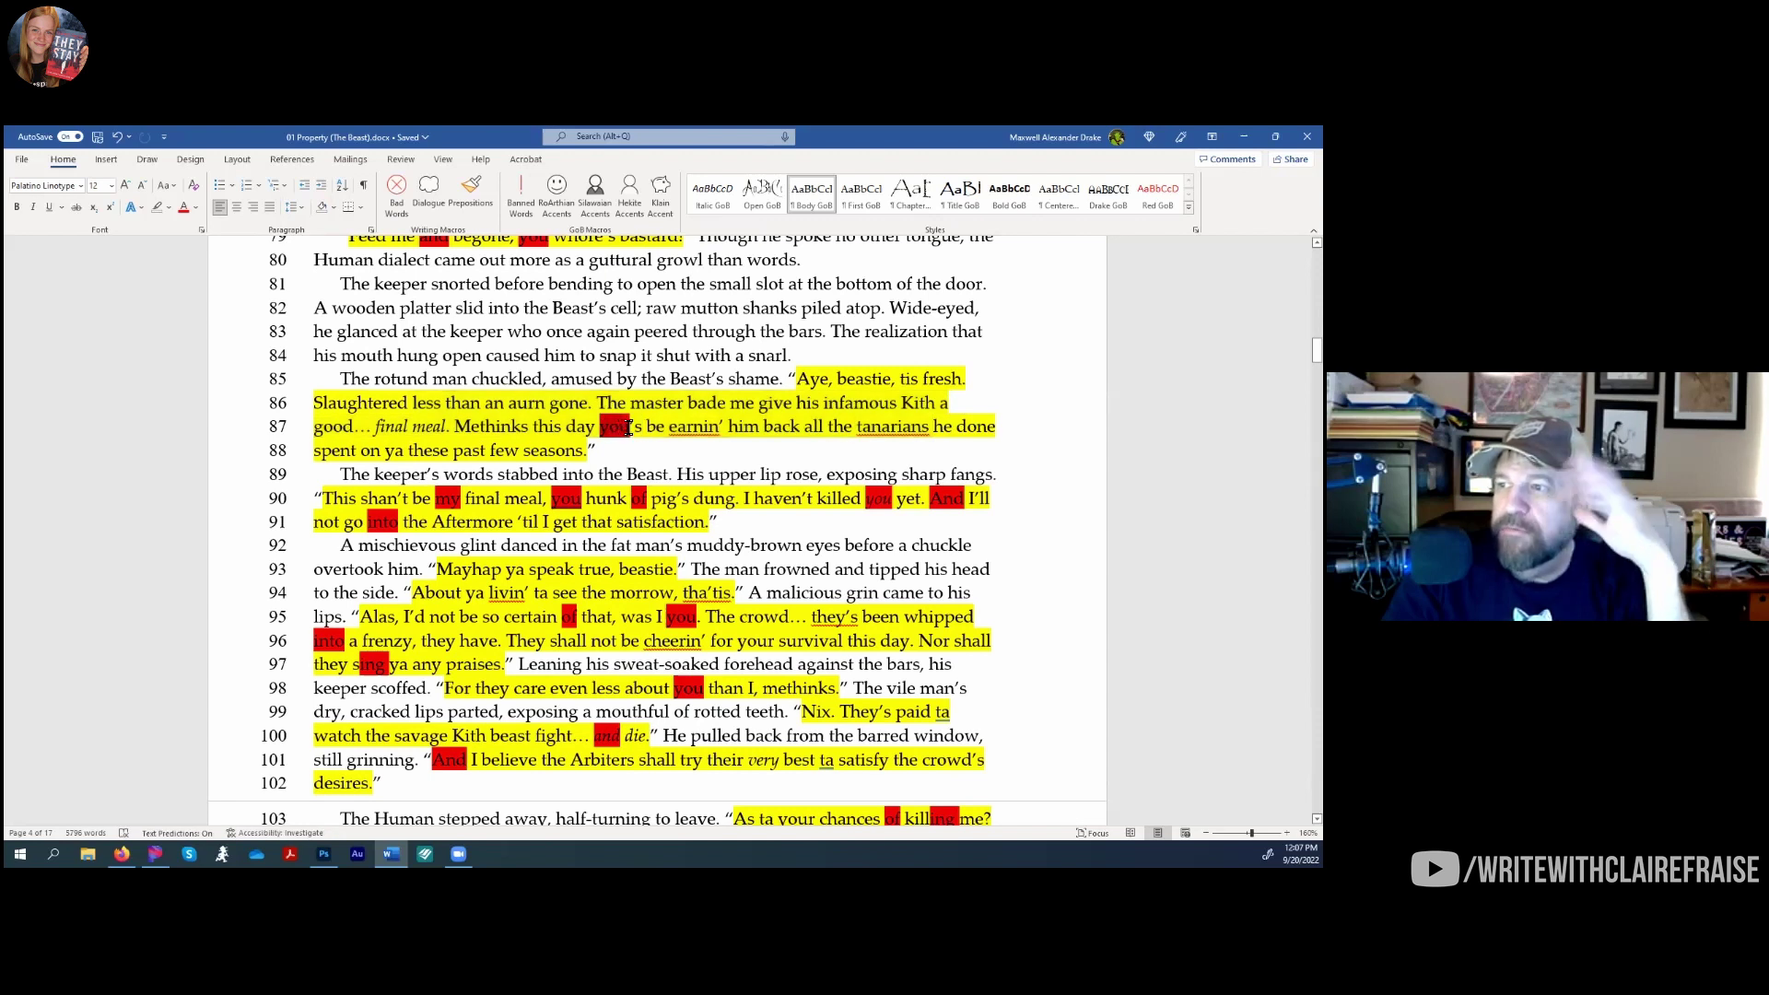
double_click(601, 429)
drag(728, 429, 581, 436)
scroll(581, 437, down, 2)
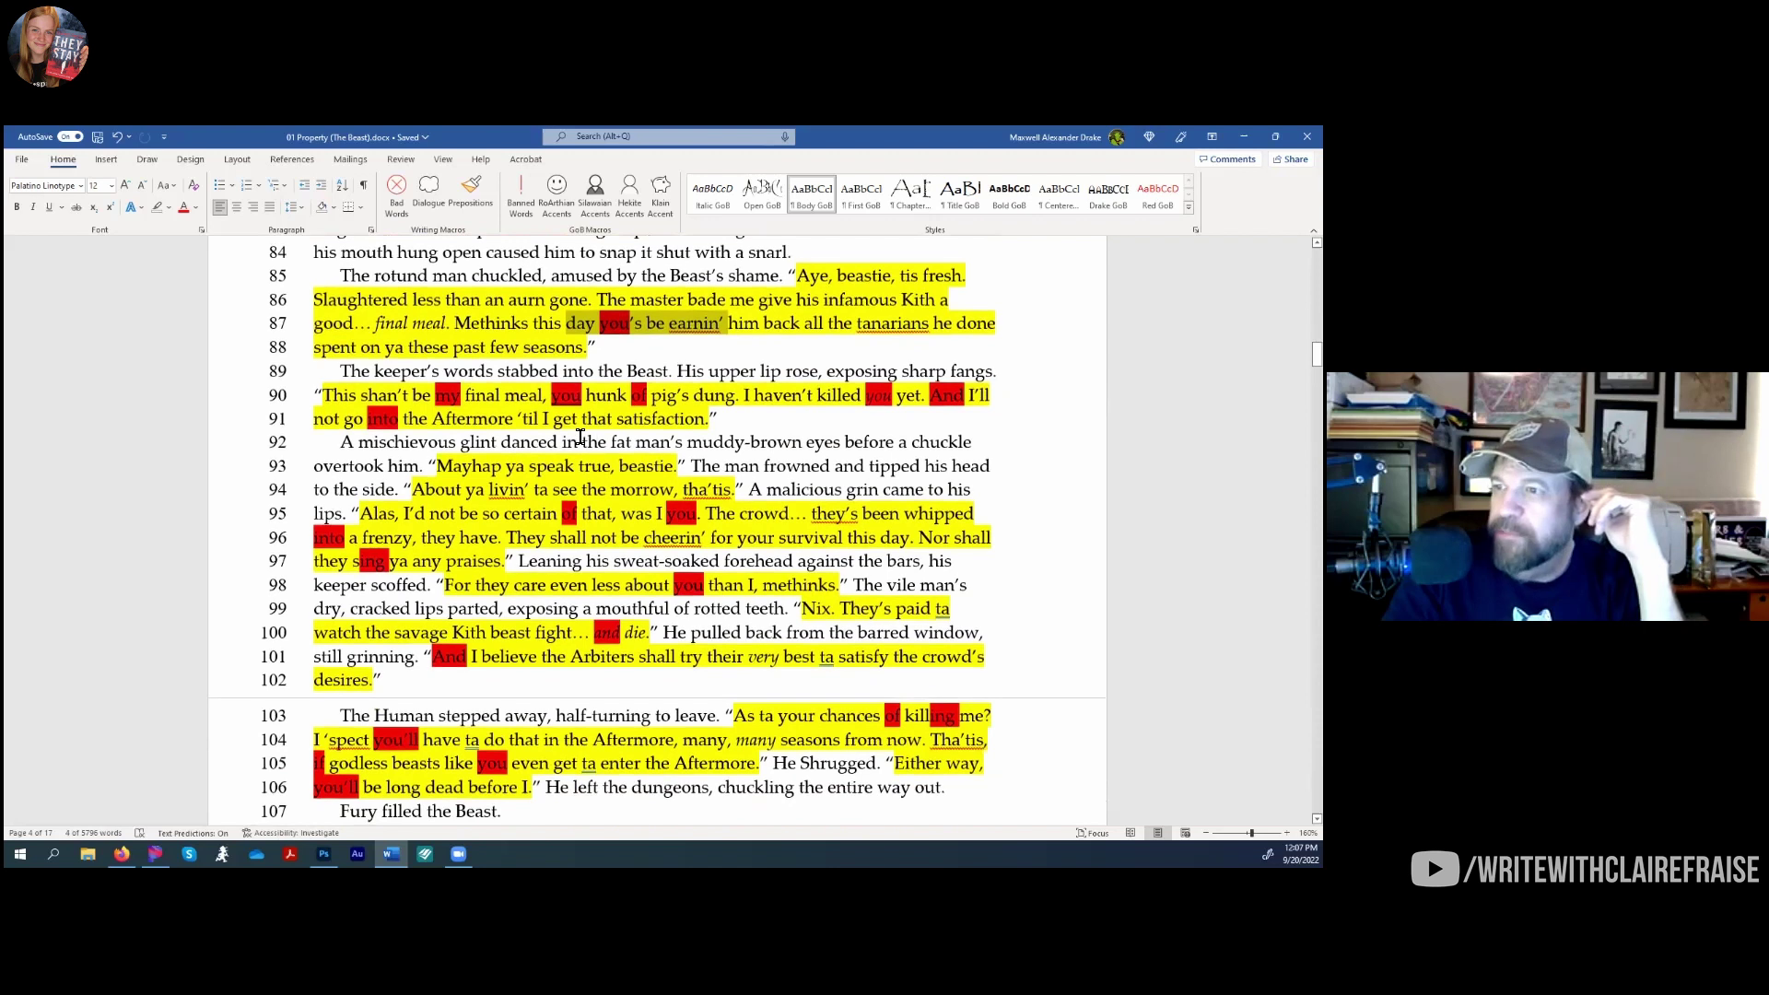
triple_click(356, 404)
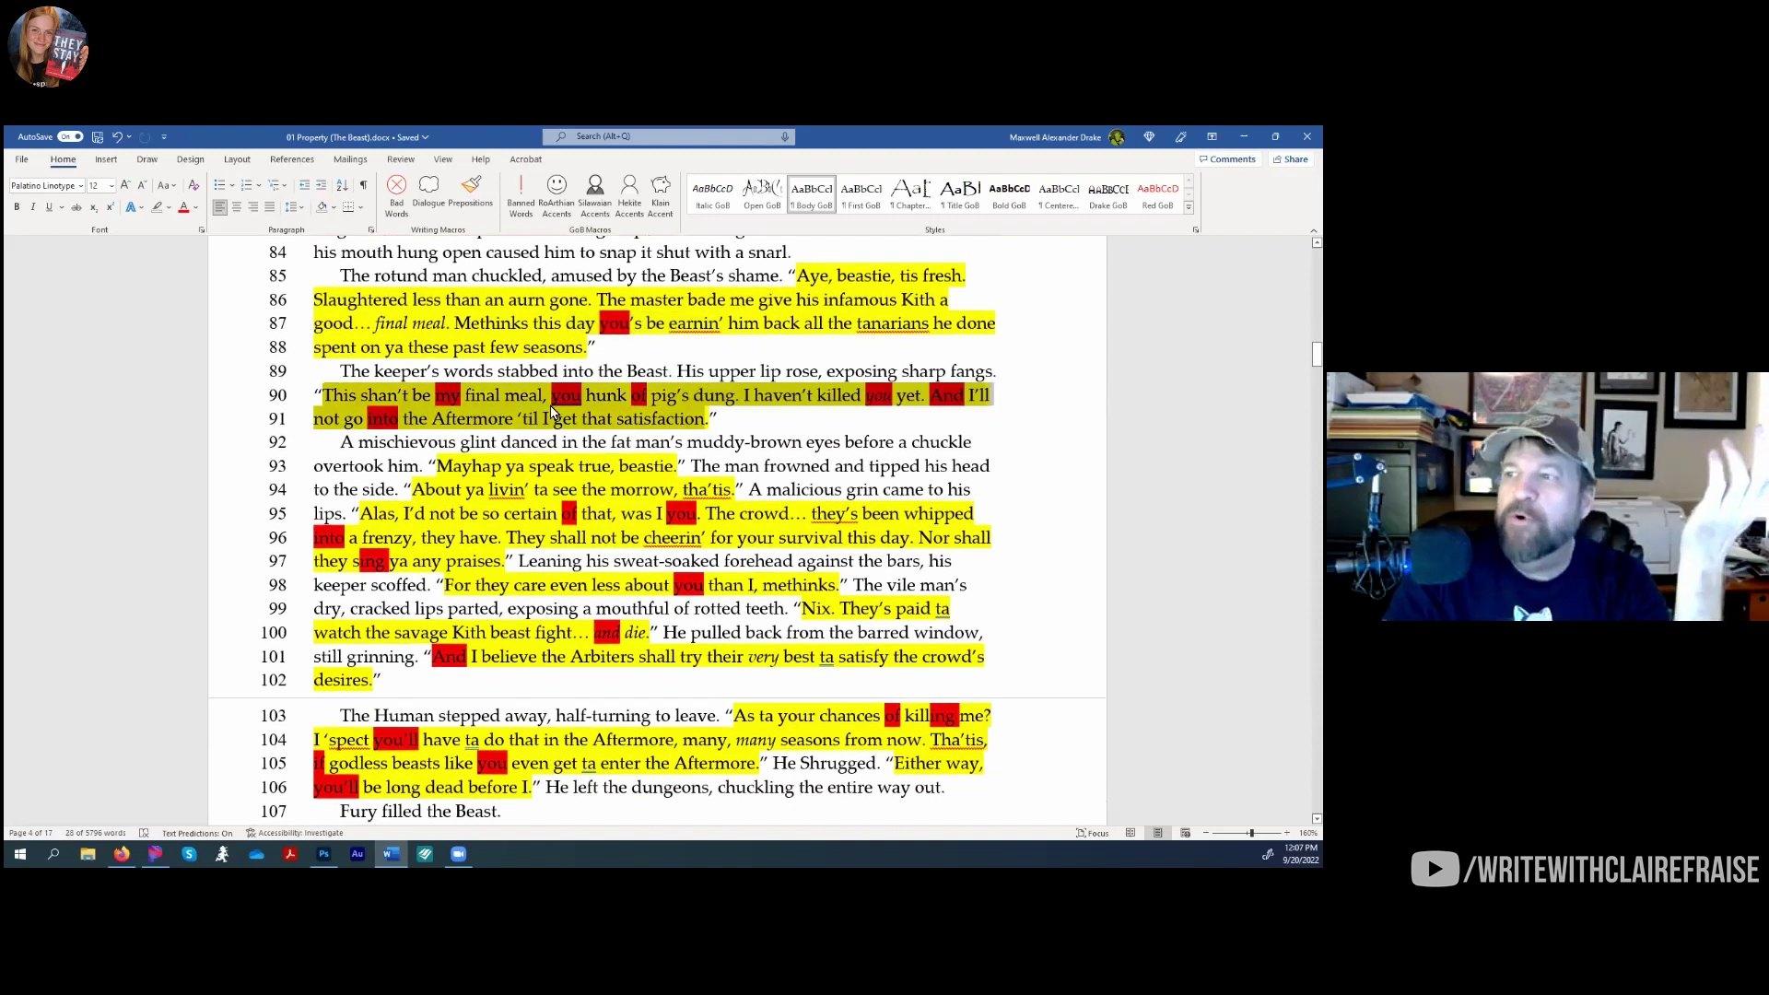
drag(797, 276, 583, 357)
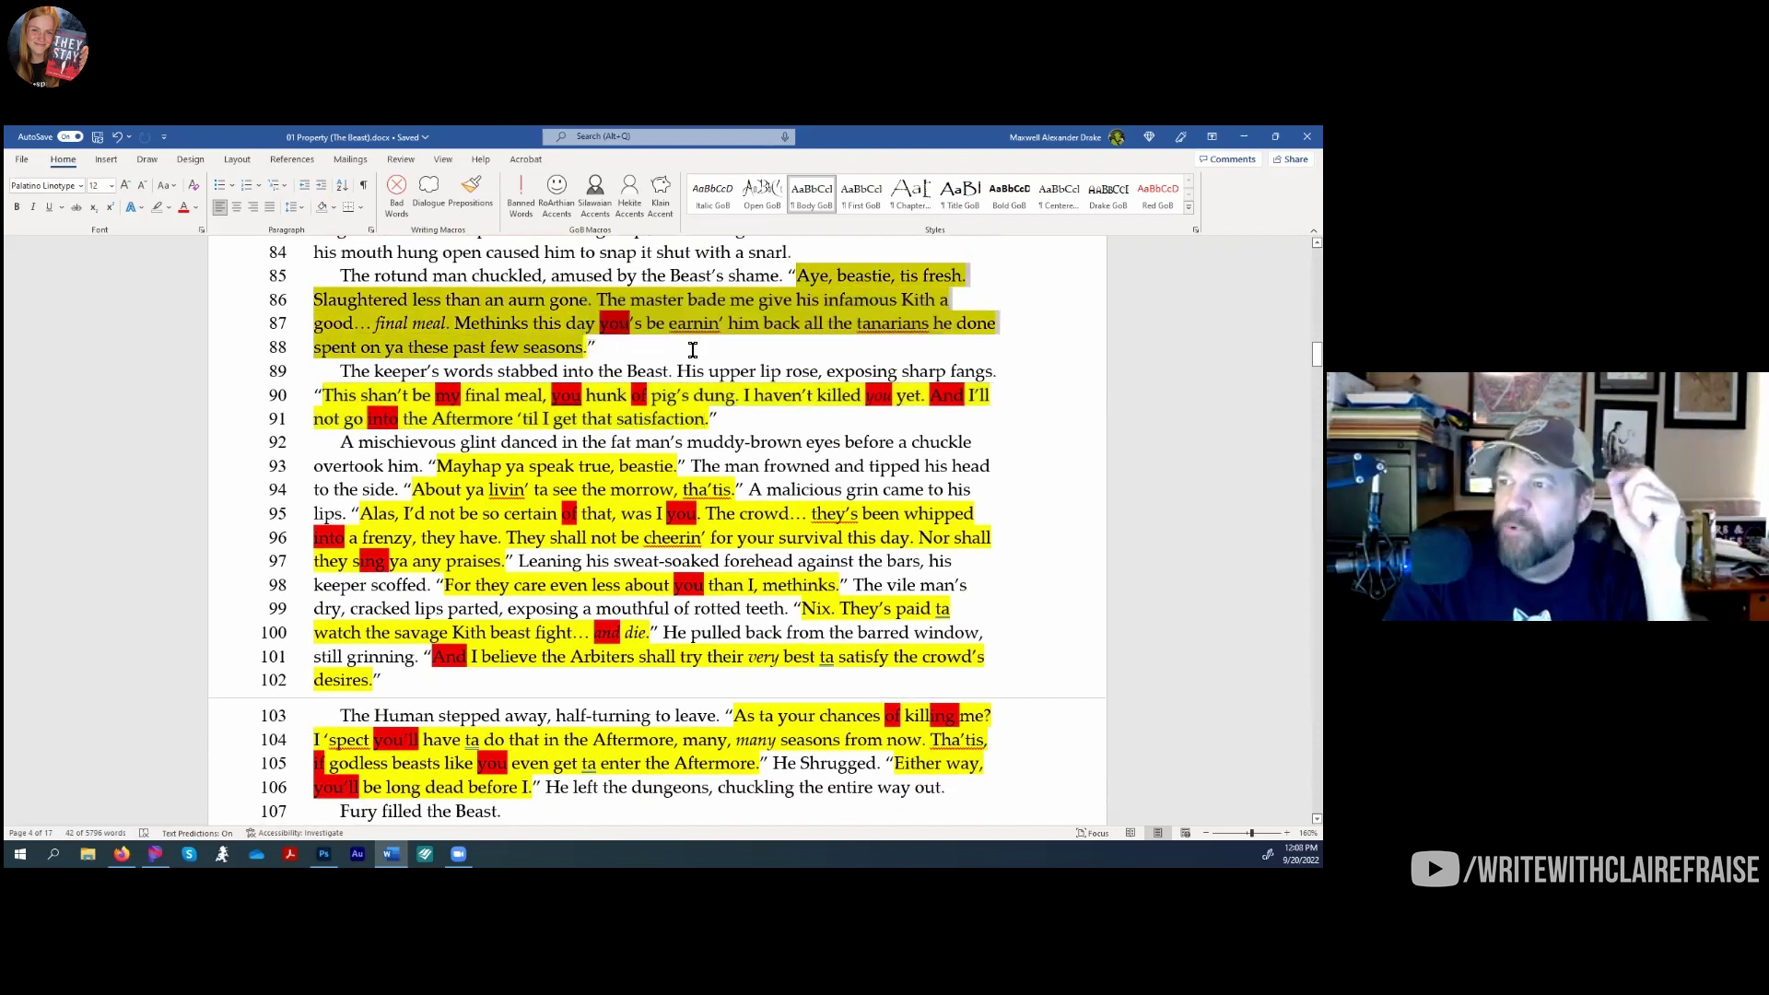
drag(608, 332, 632, 332)
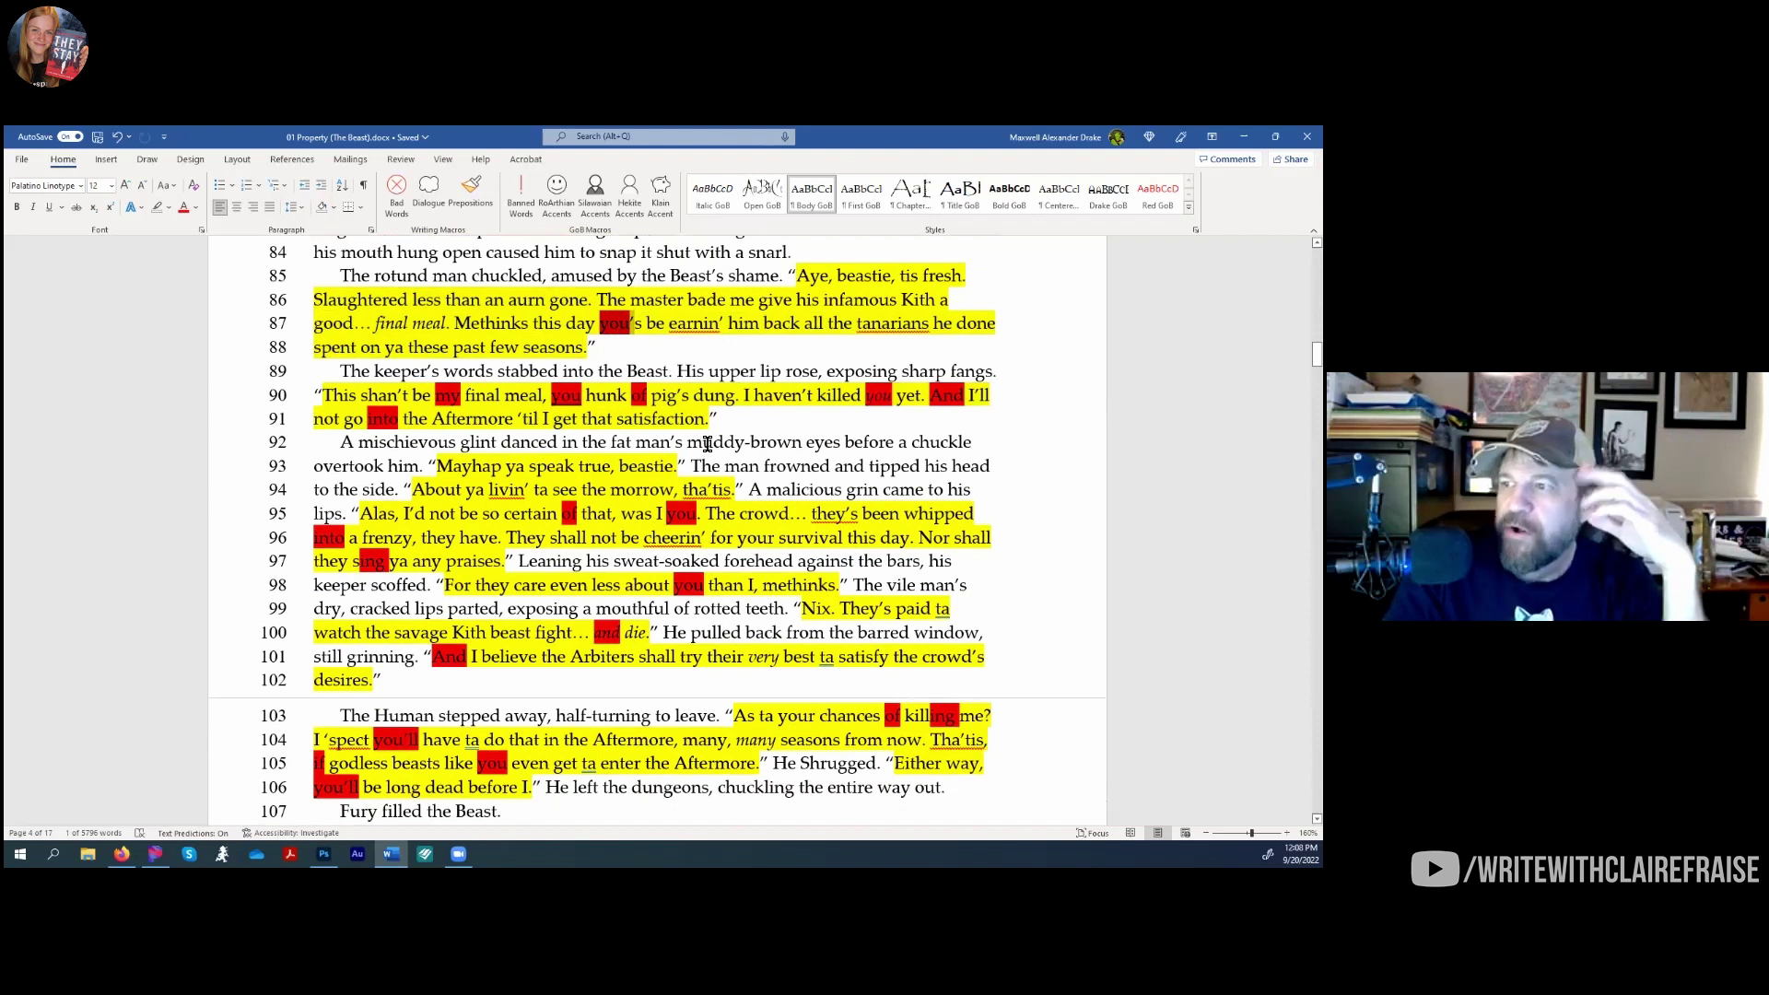
drag(450, 490, 673, 468)
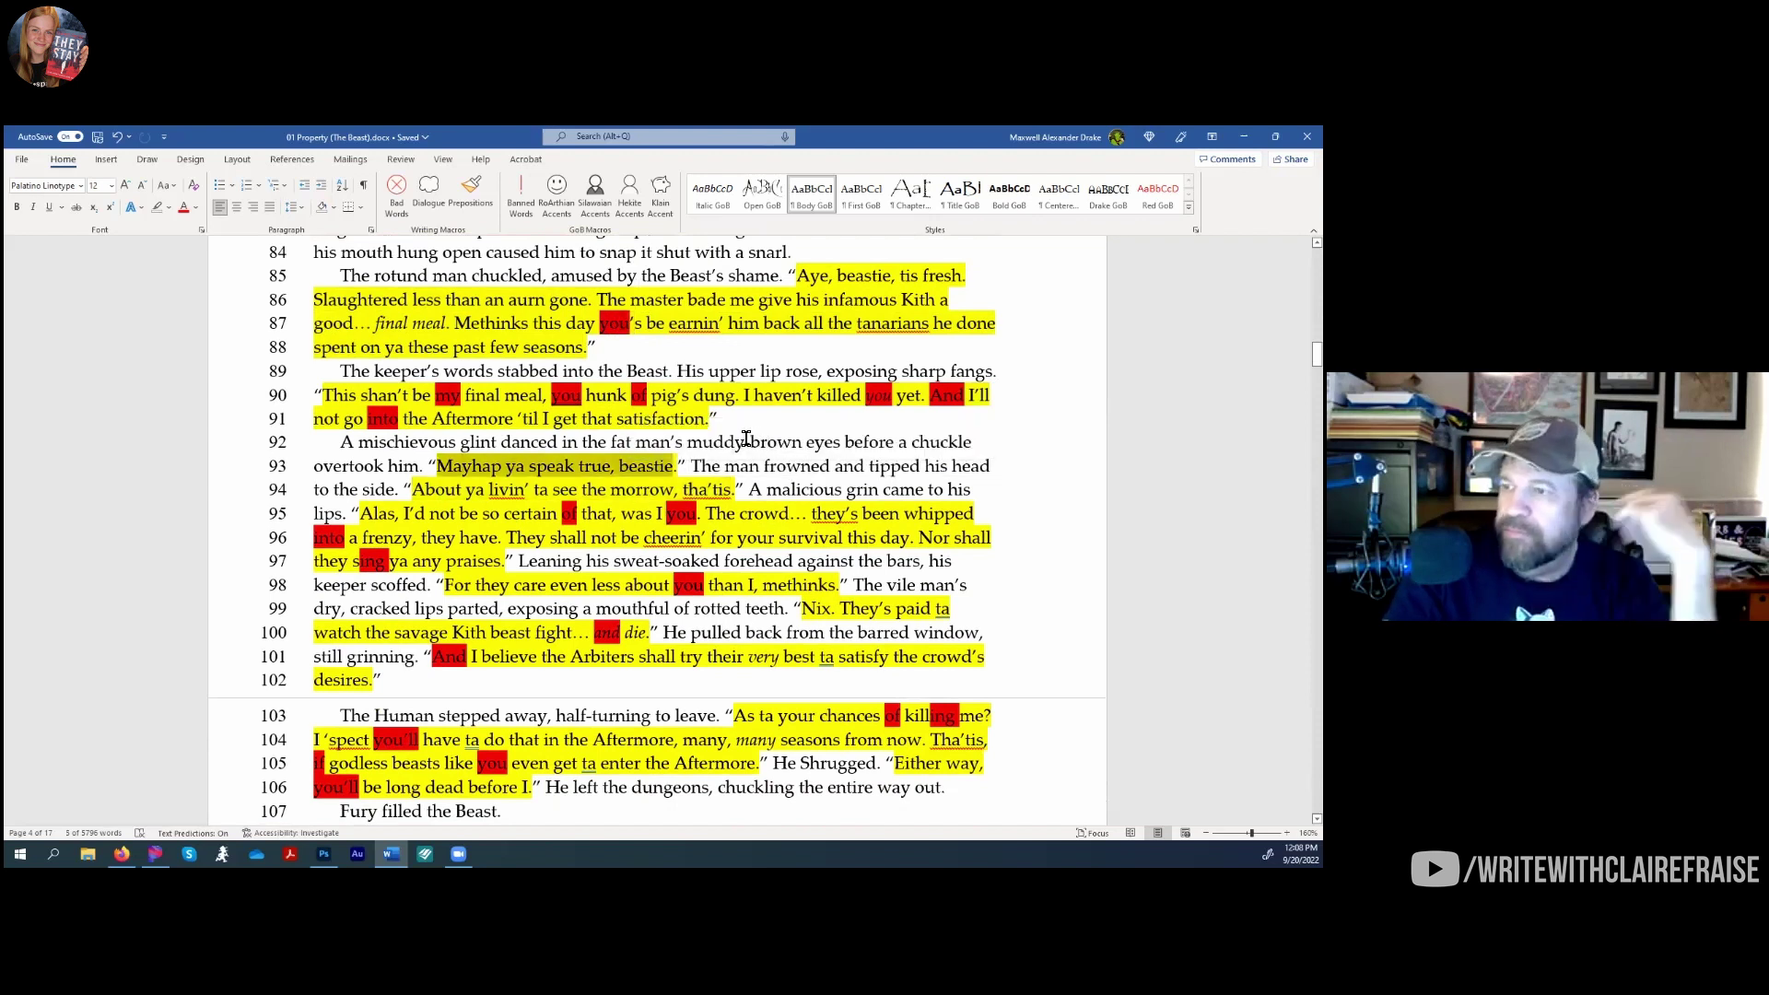
scroll(746, 439, up, 2)
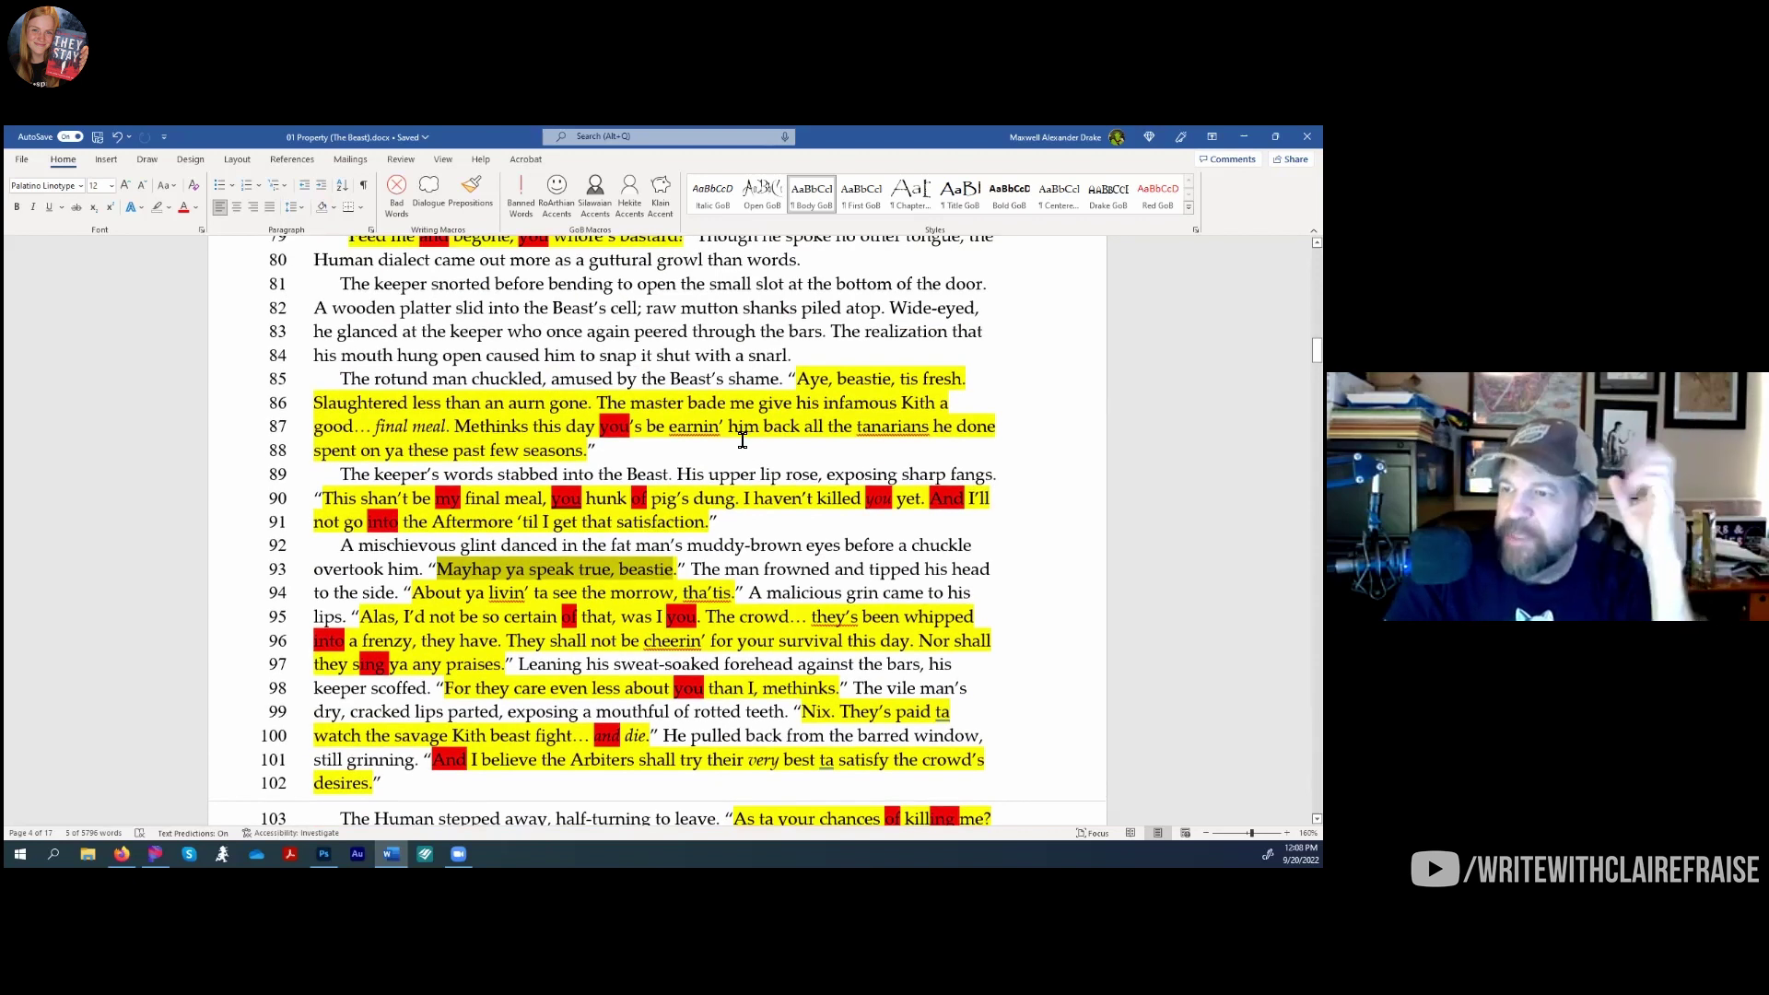
scroll(742, 441, down, 2)
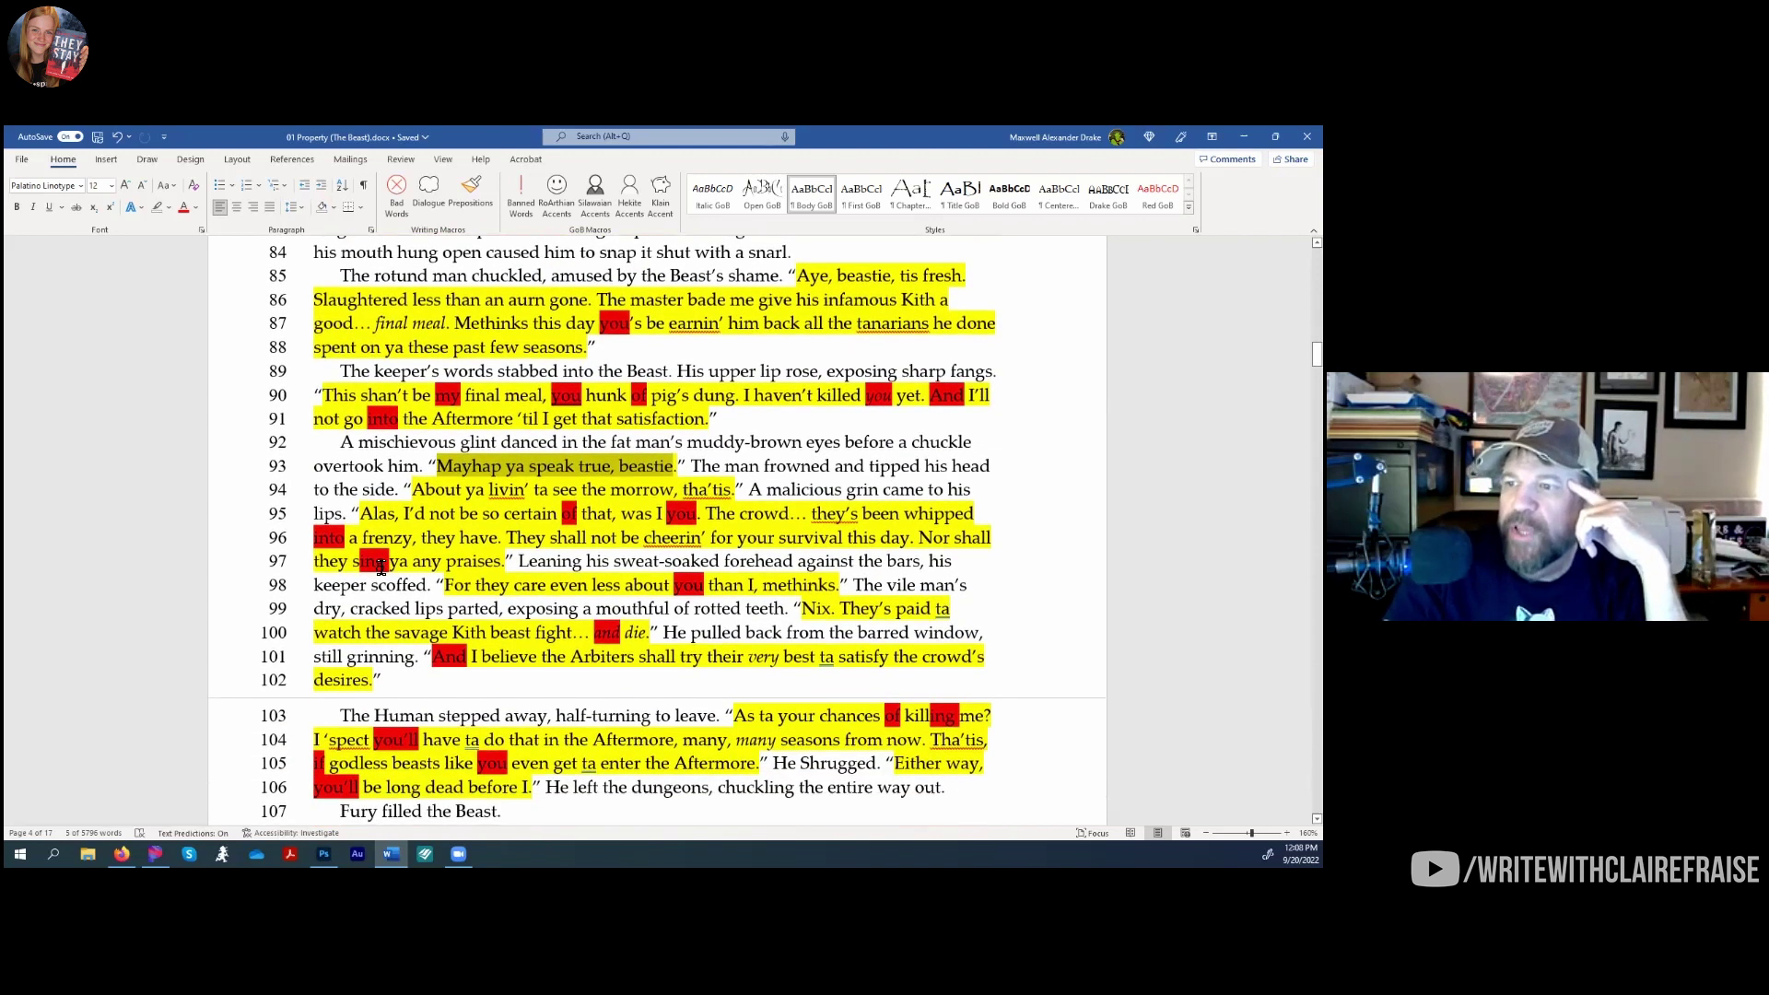
click(391, 568)
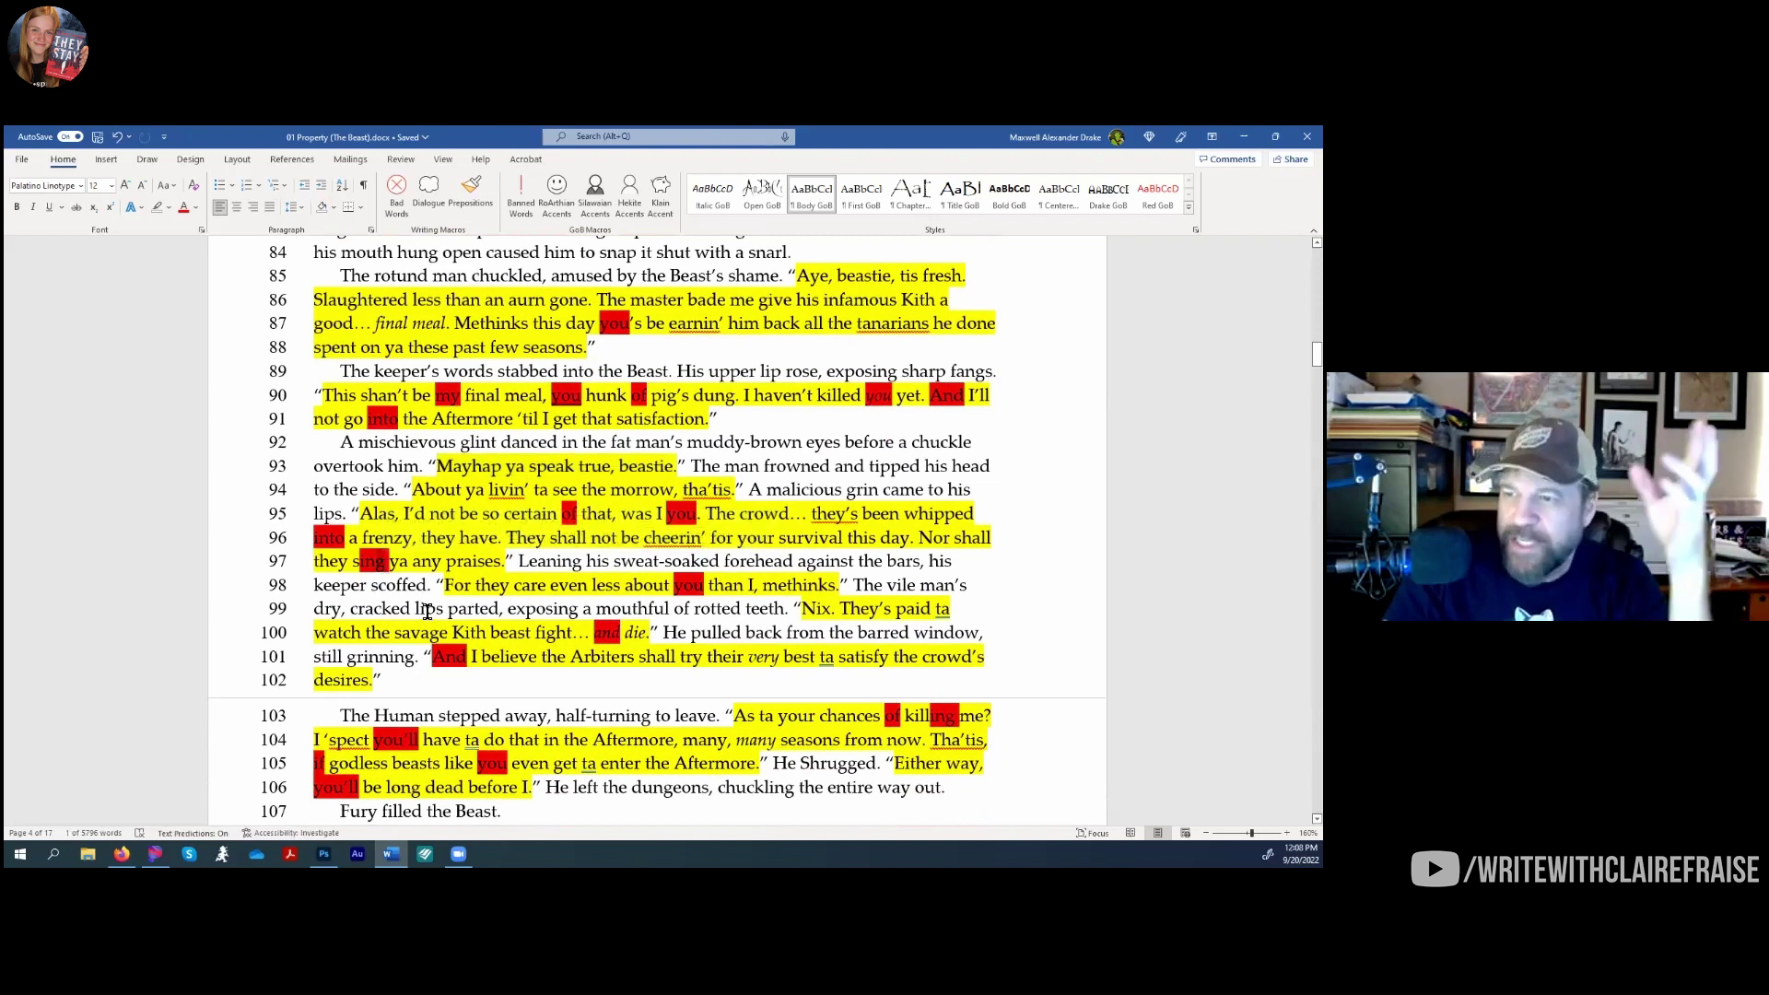
drag(334, 571, 458, 577)
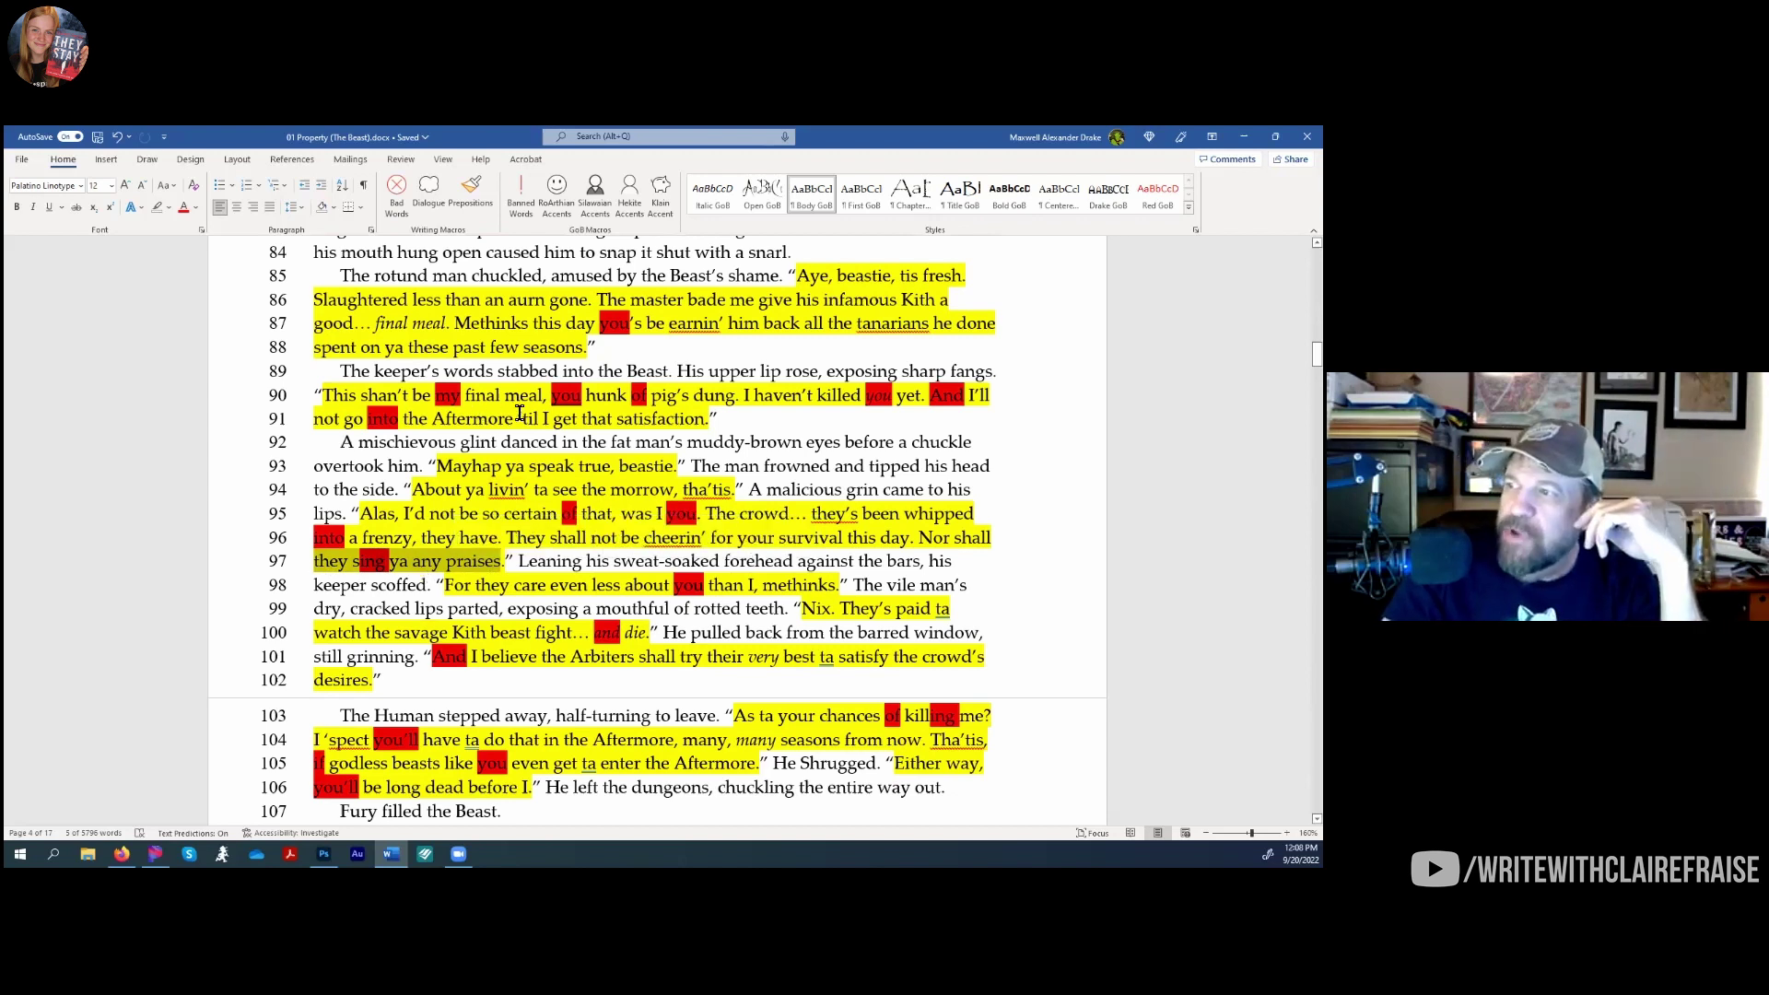
scroll(519, 414, up, 2)
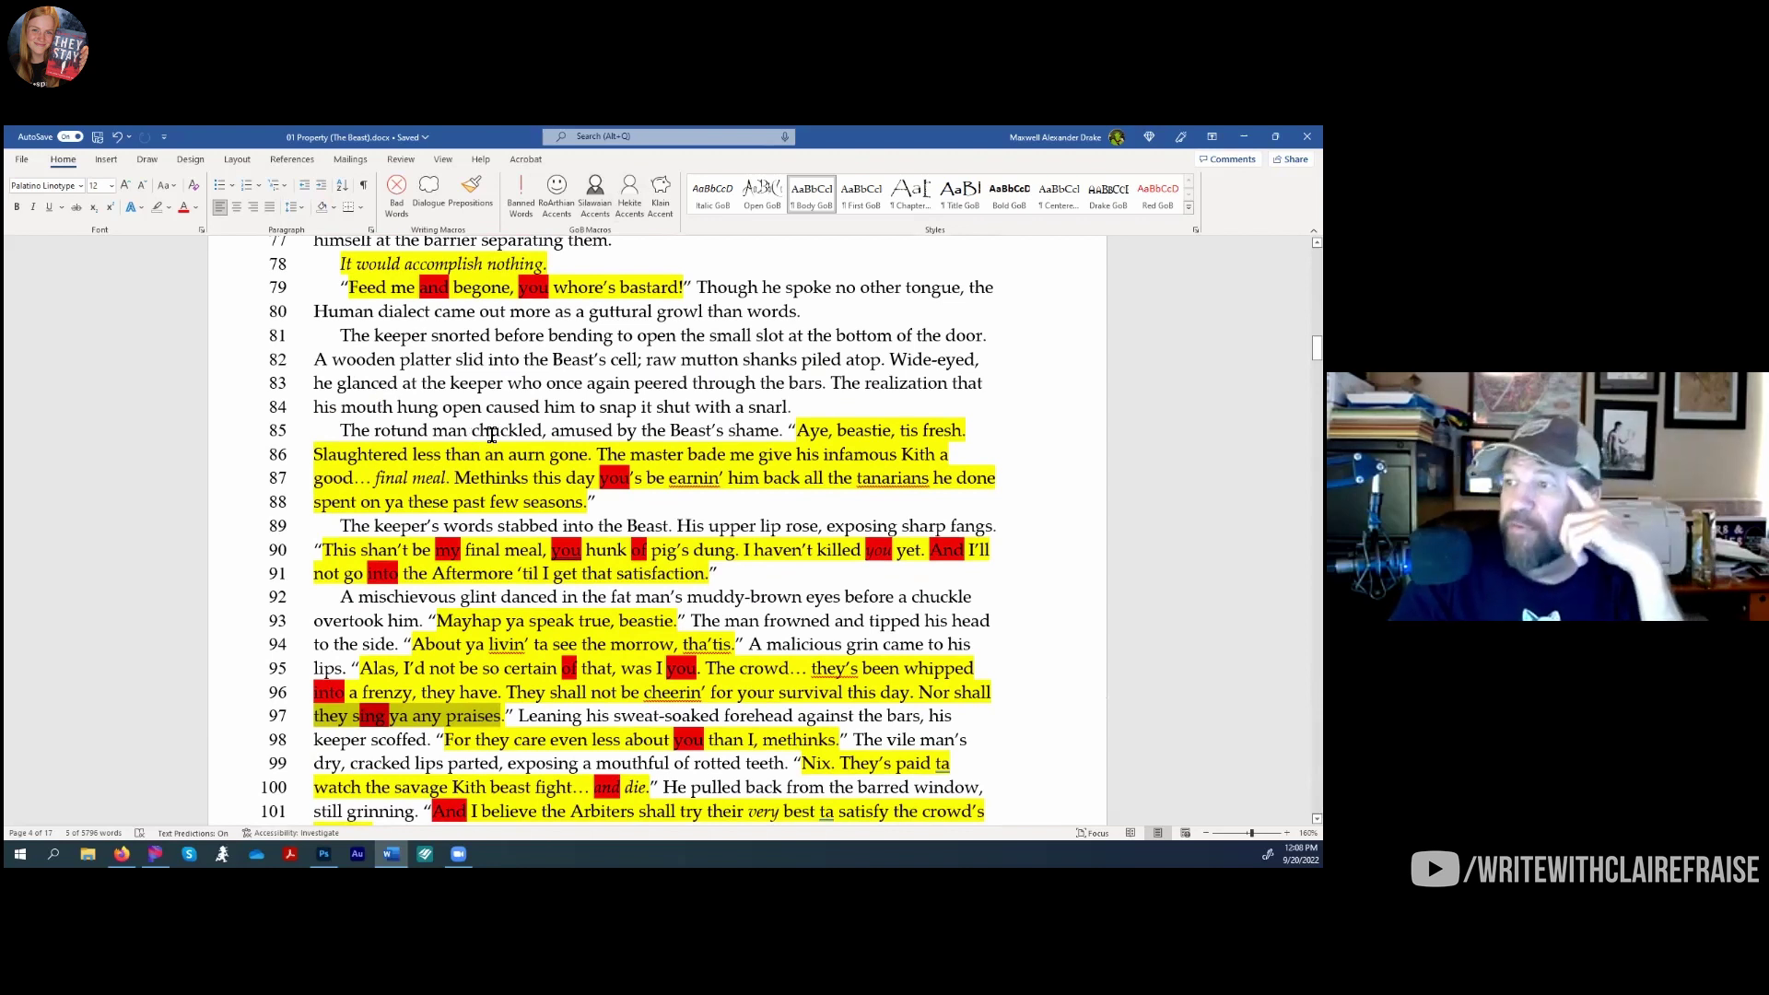
Check the View > Macros list, then open the DrakesMacro module in the Visual Basic Editor
scroll(473, 440, up, 2)
scroll(558, 436, up, 3)
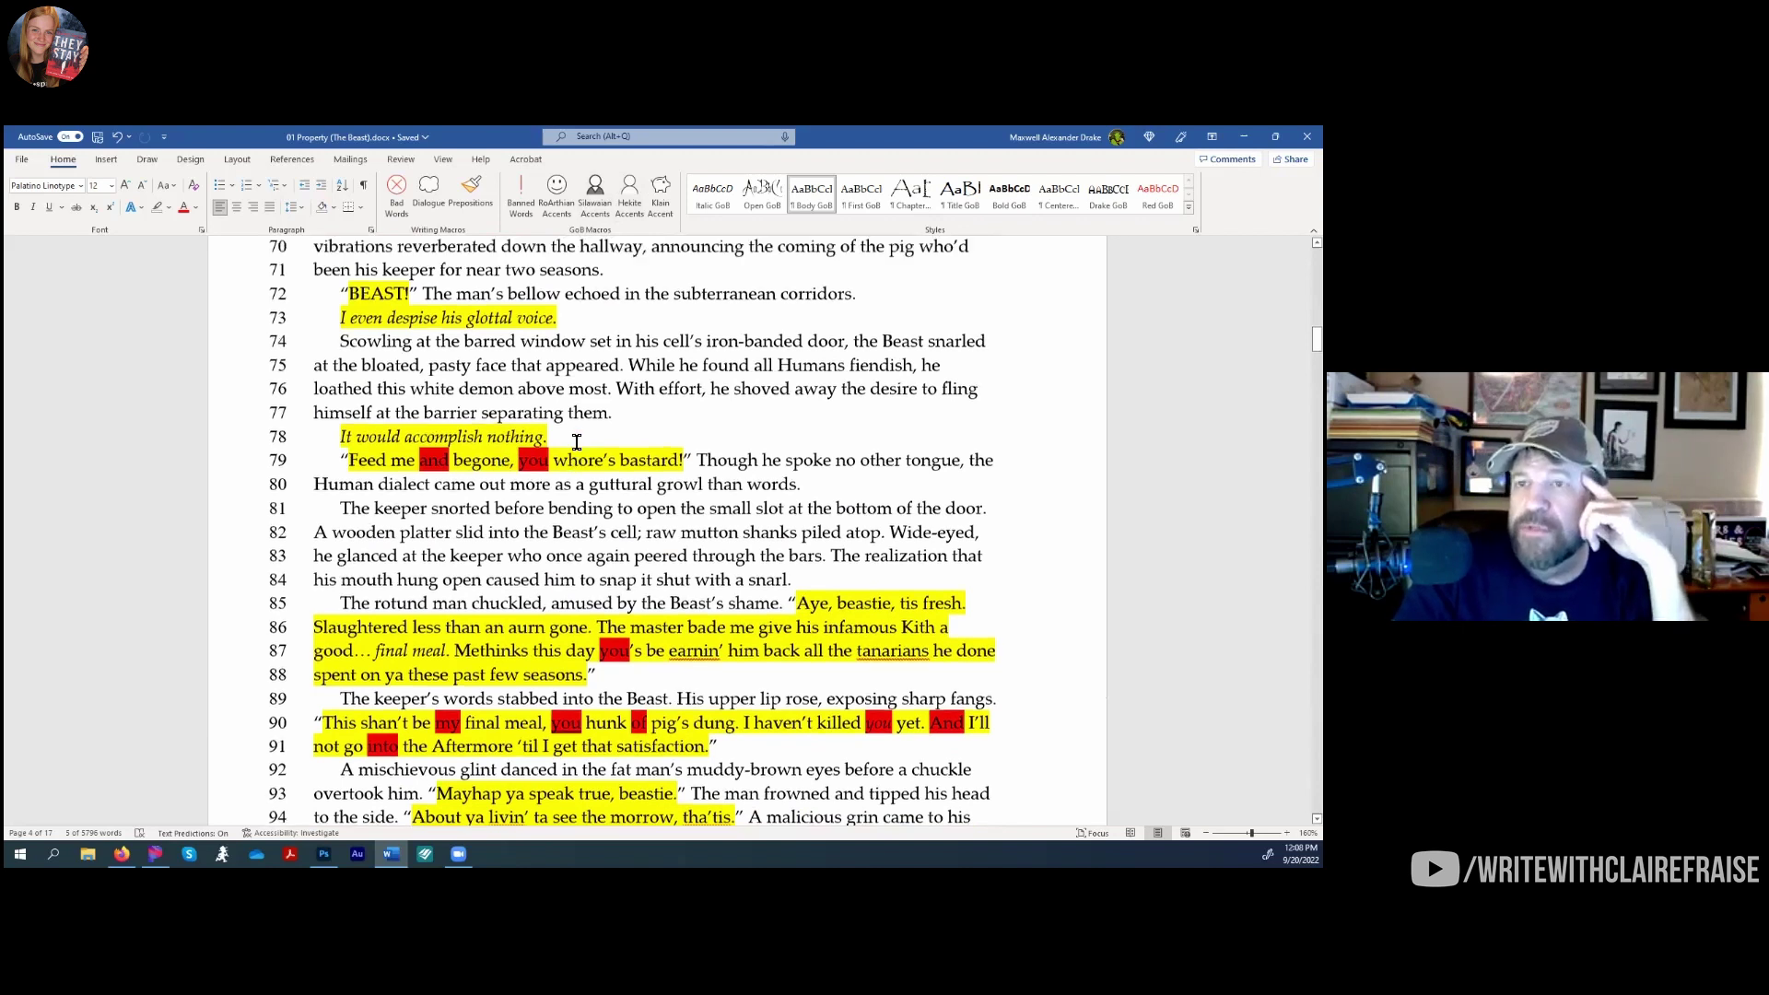
scroll(629, 494, up, 2)
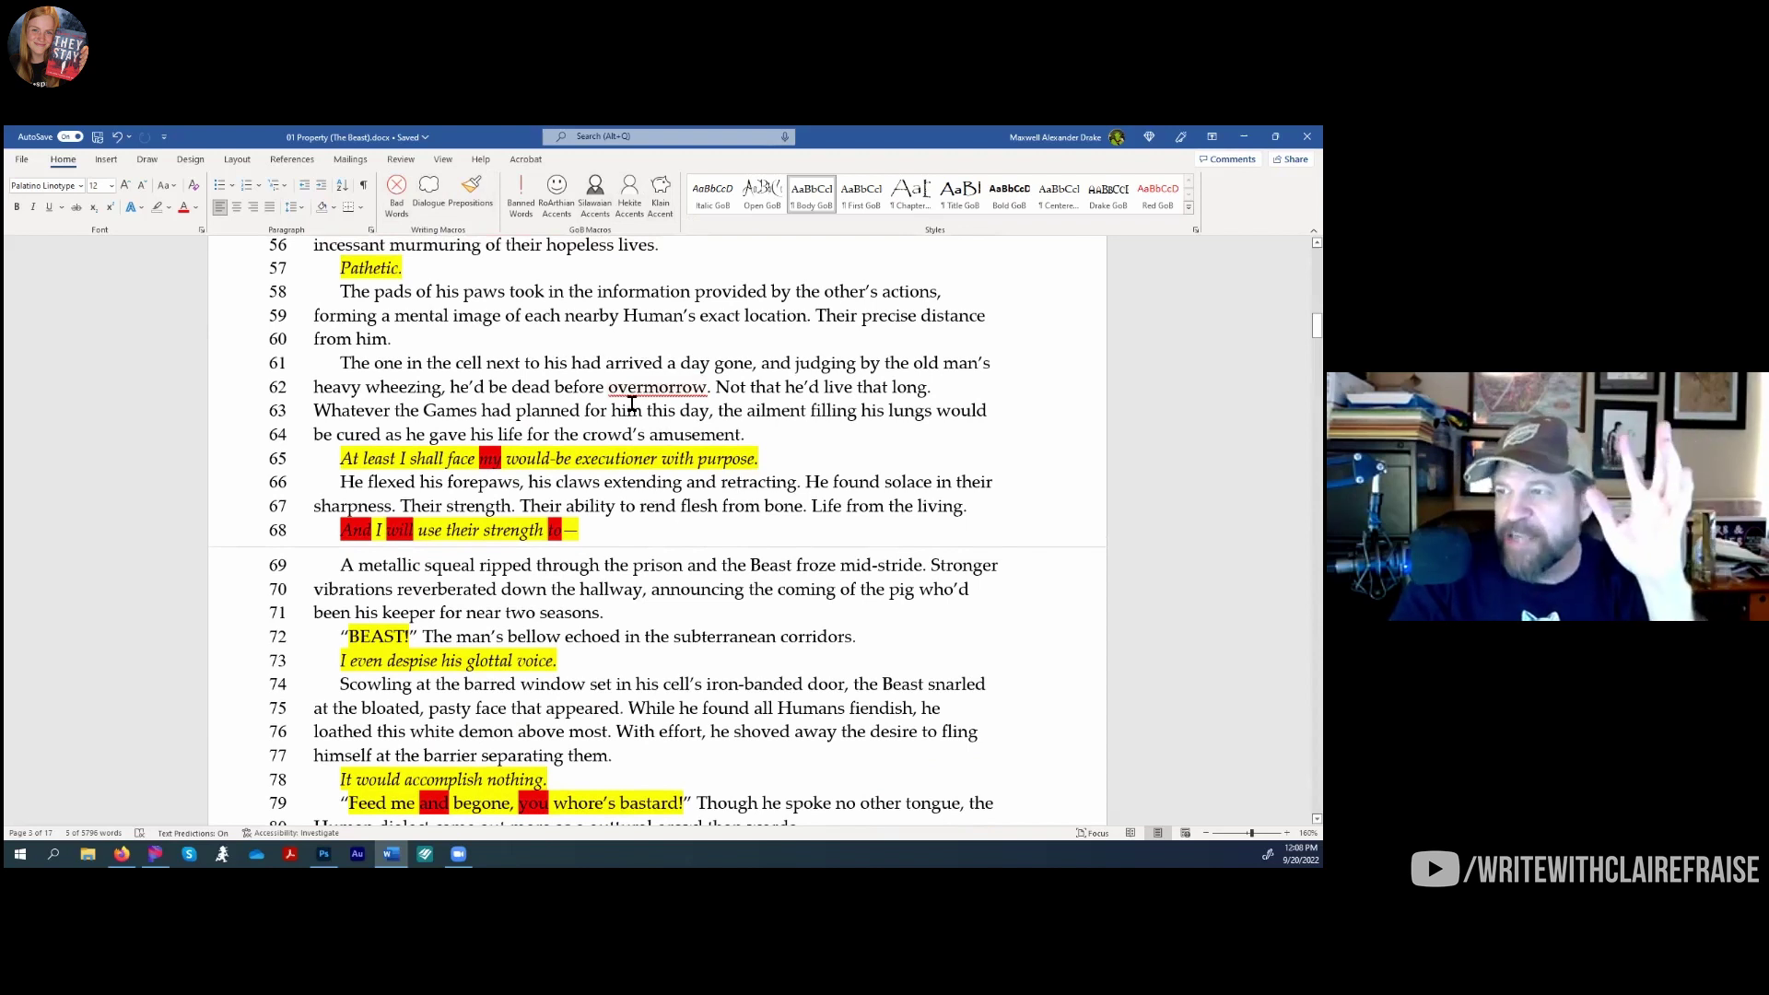
click(595, 410)
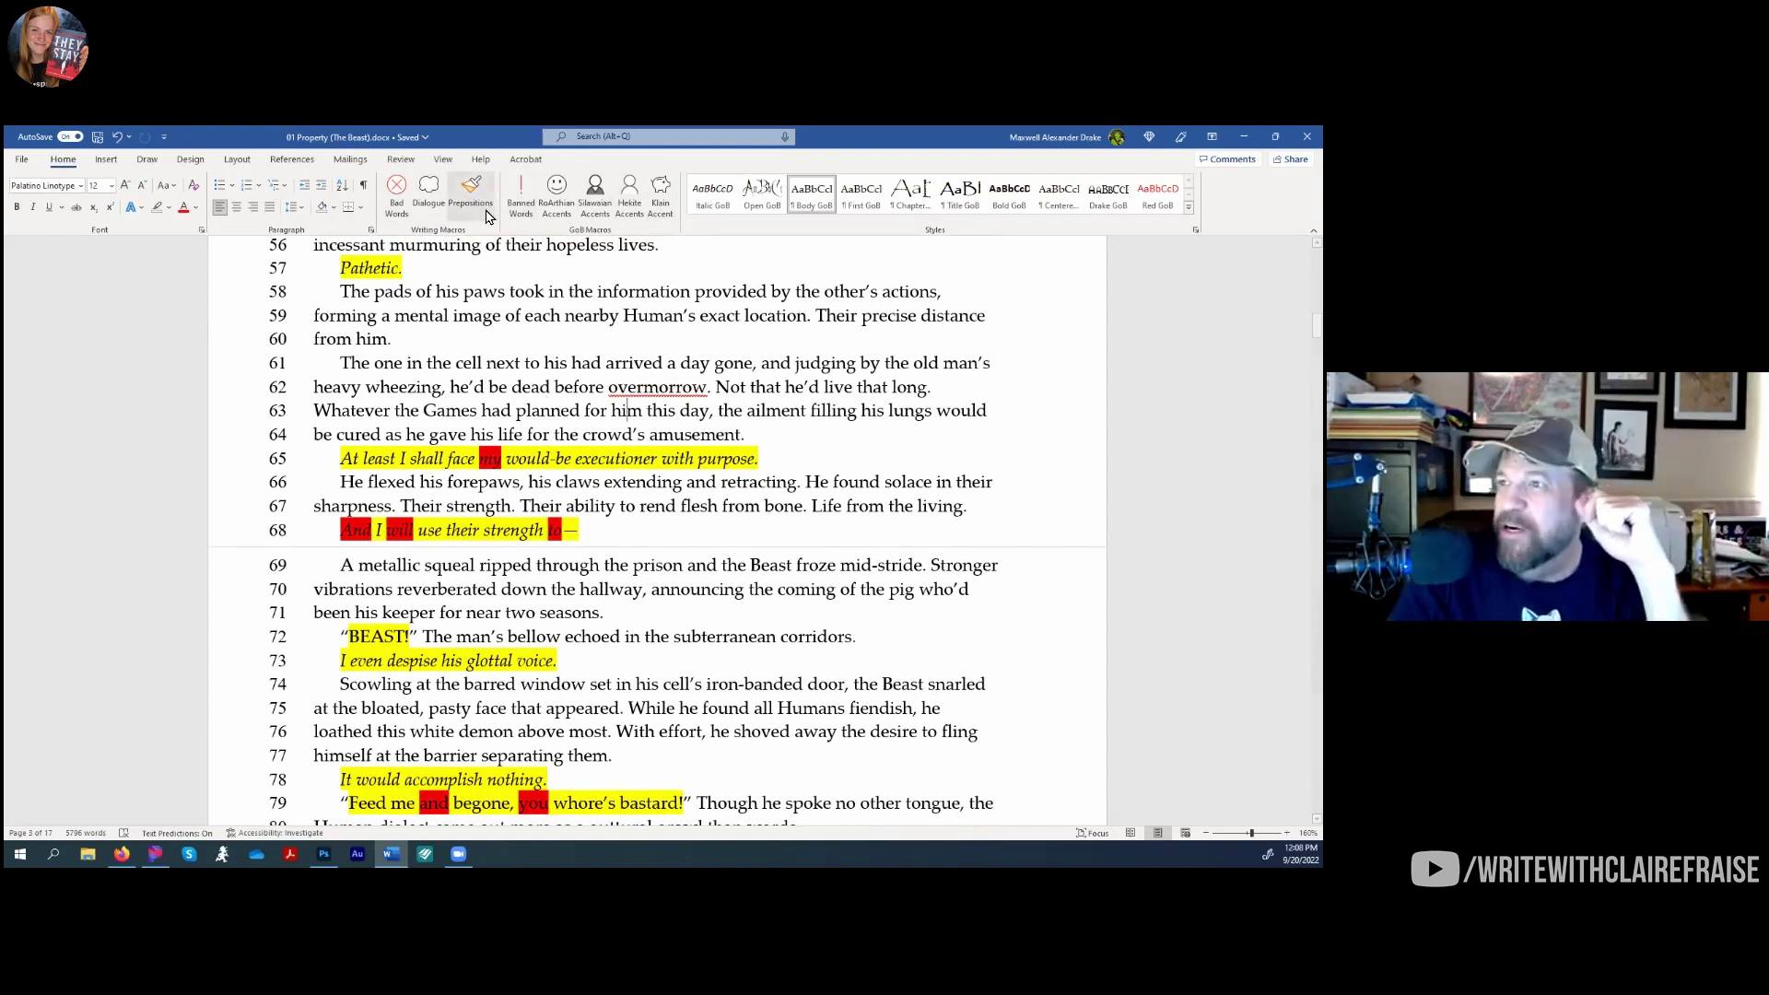
click(443, 158)
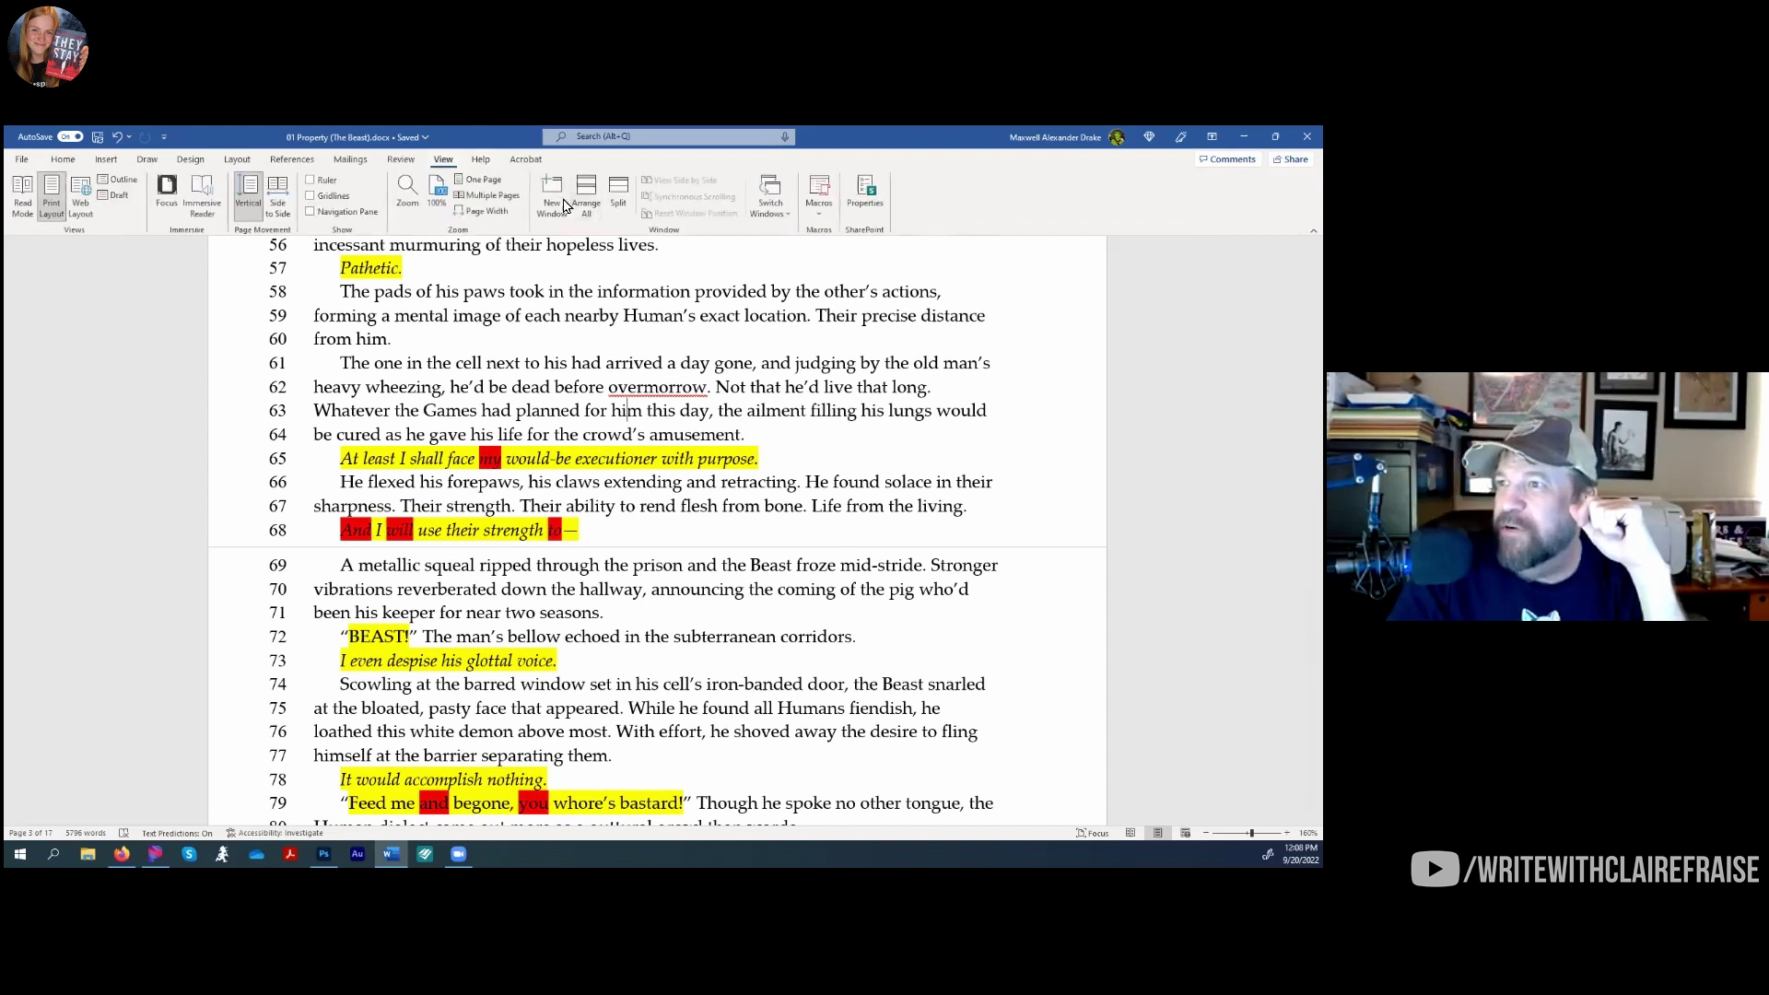
click(819, 189)
key(Escape)
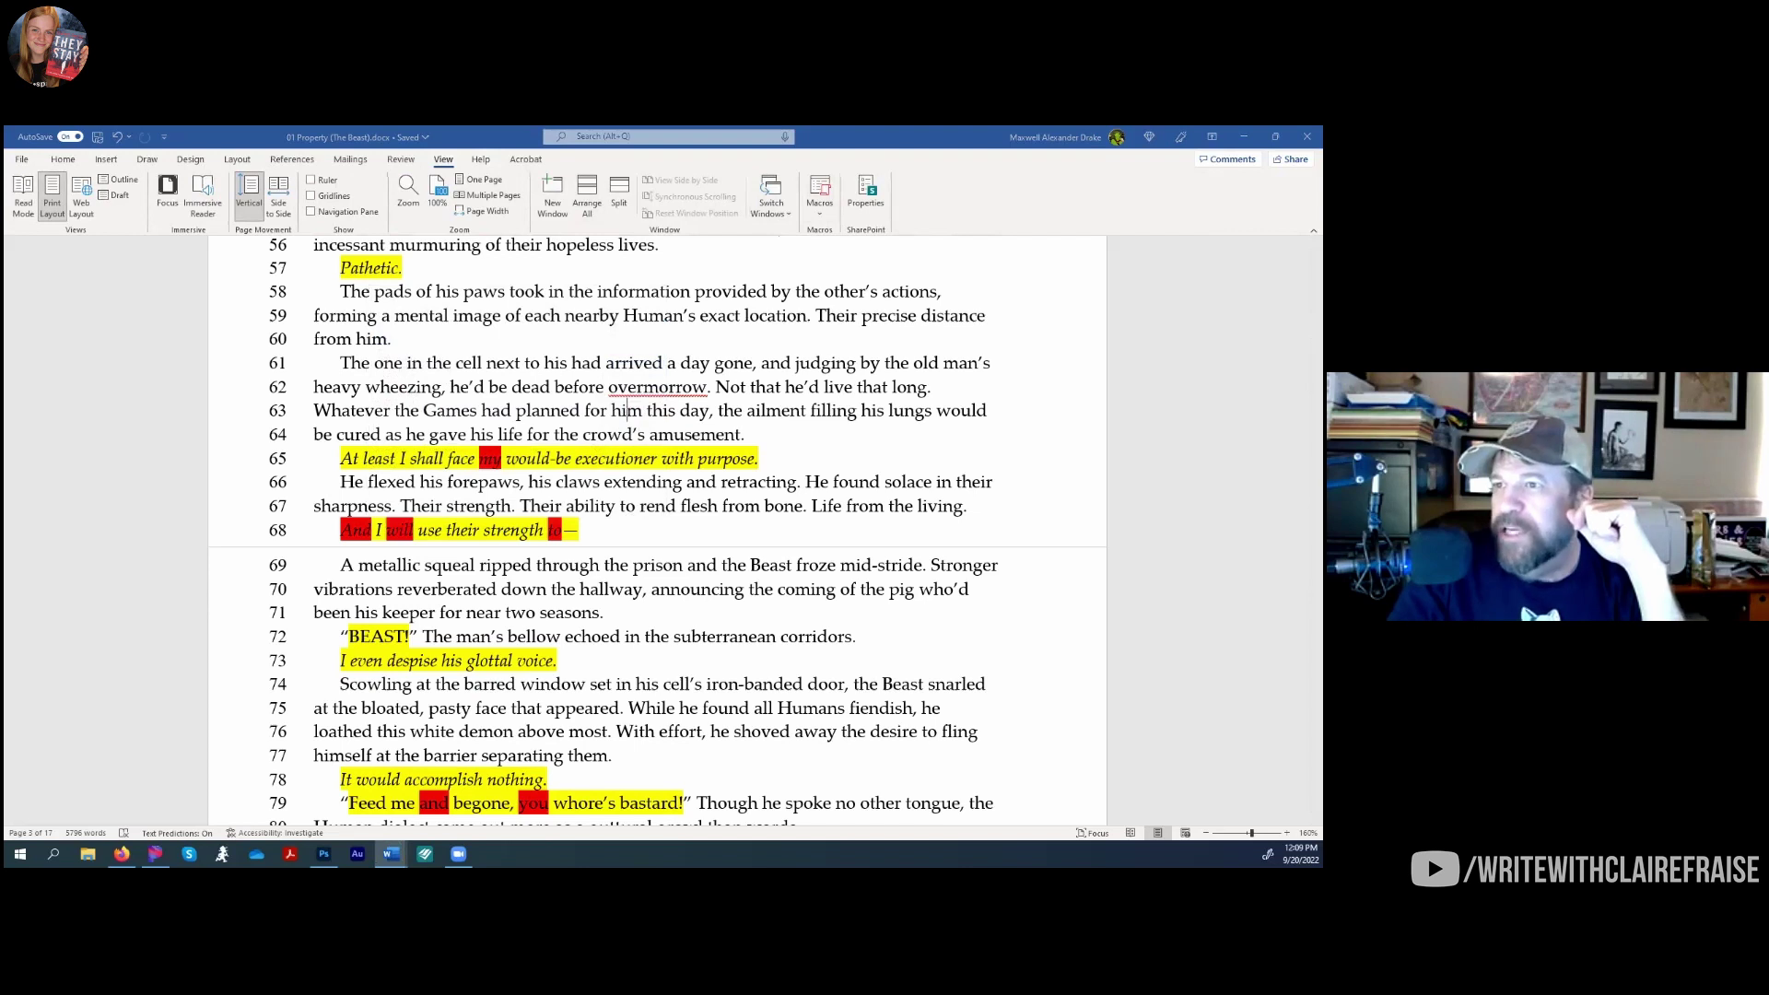
key(alt+F11)
Scroll through the DrakesMacro word lists, then return to the Word manuscript
scroll(553, 405, down, 15)
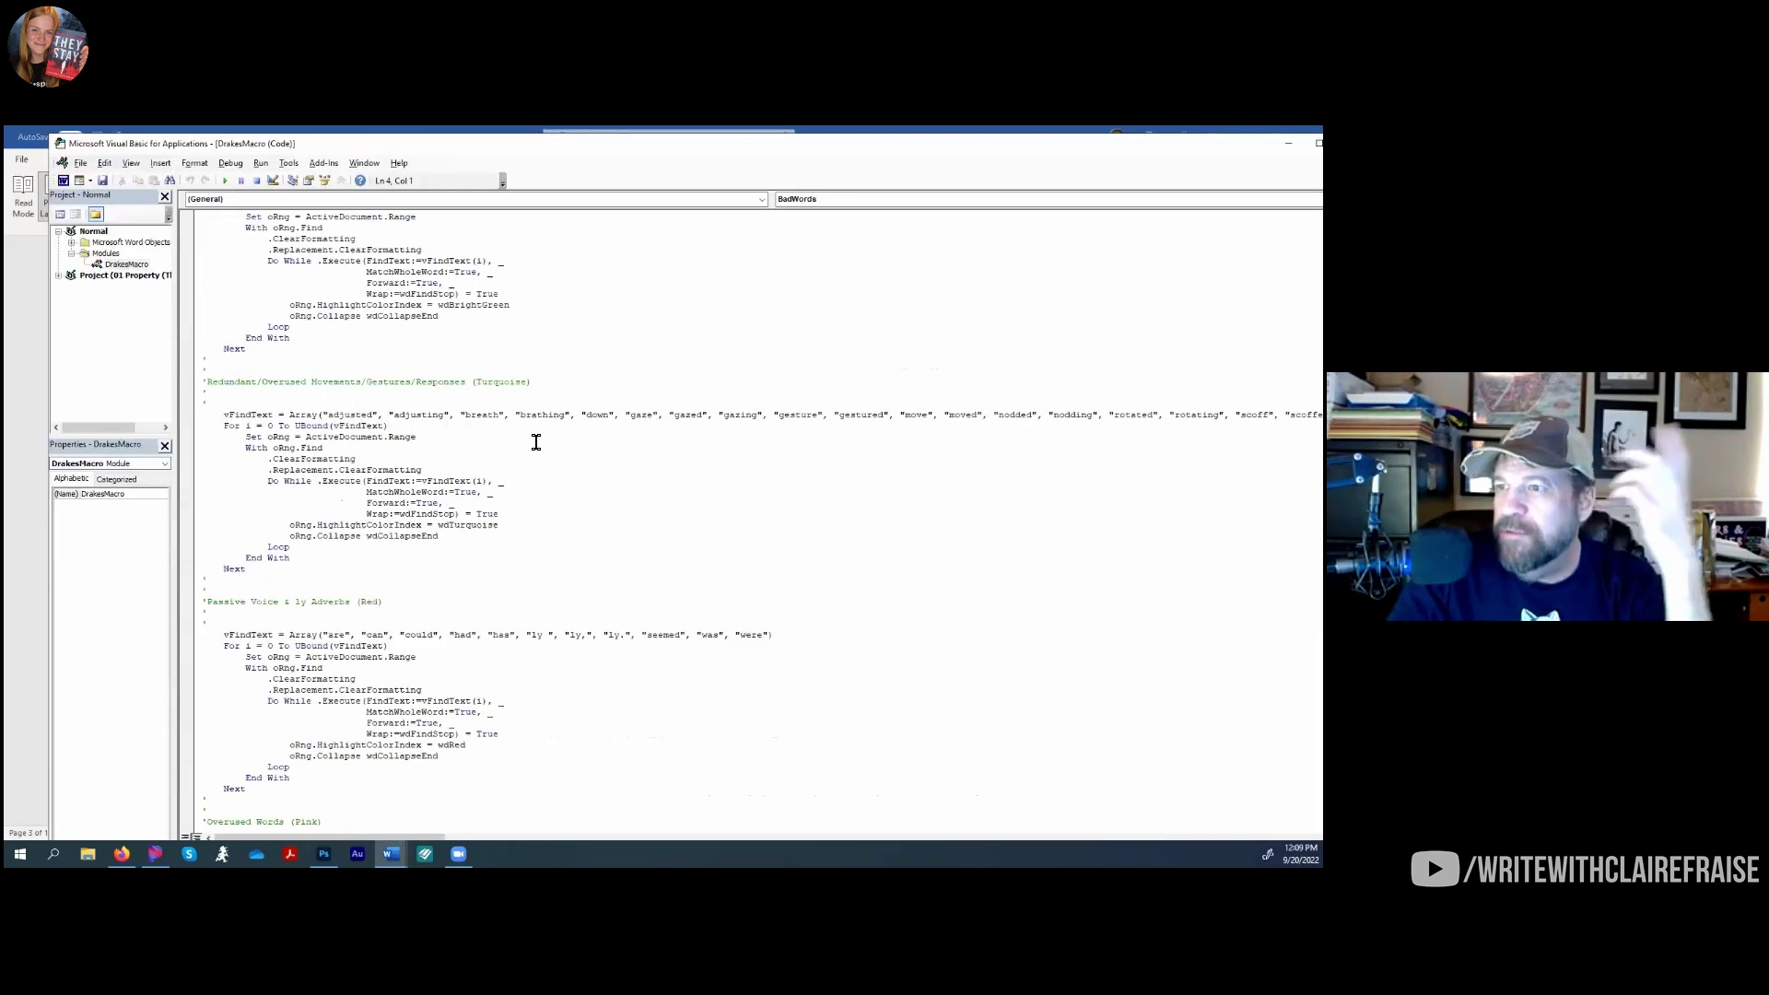
scroll(544, 441, down, 20)
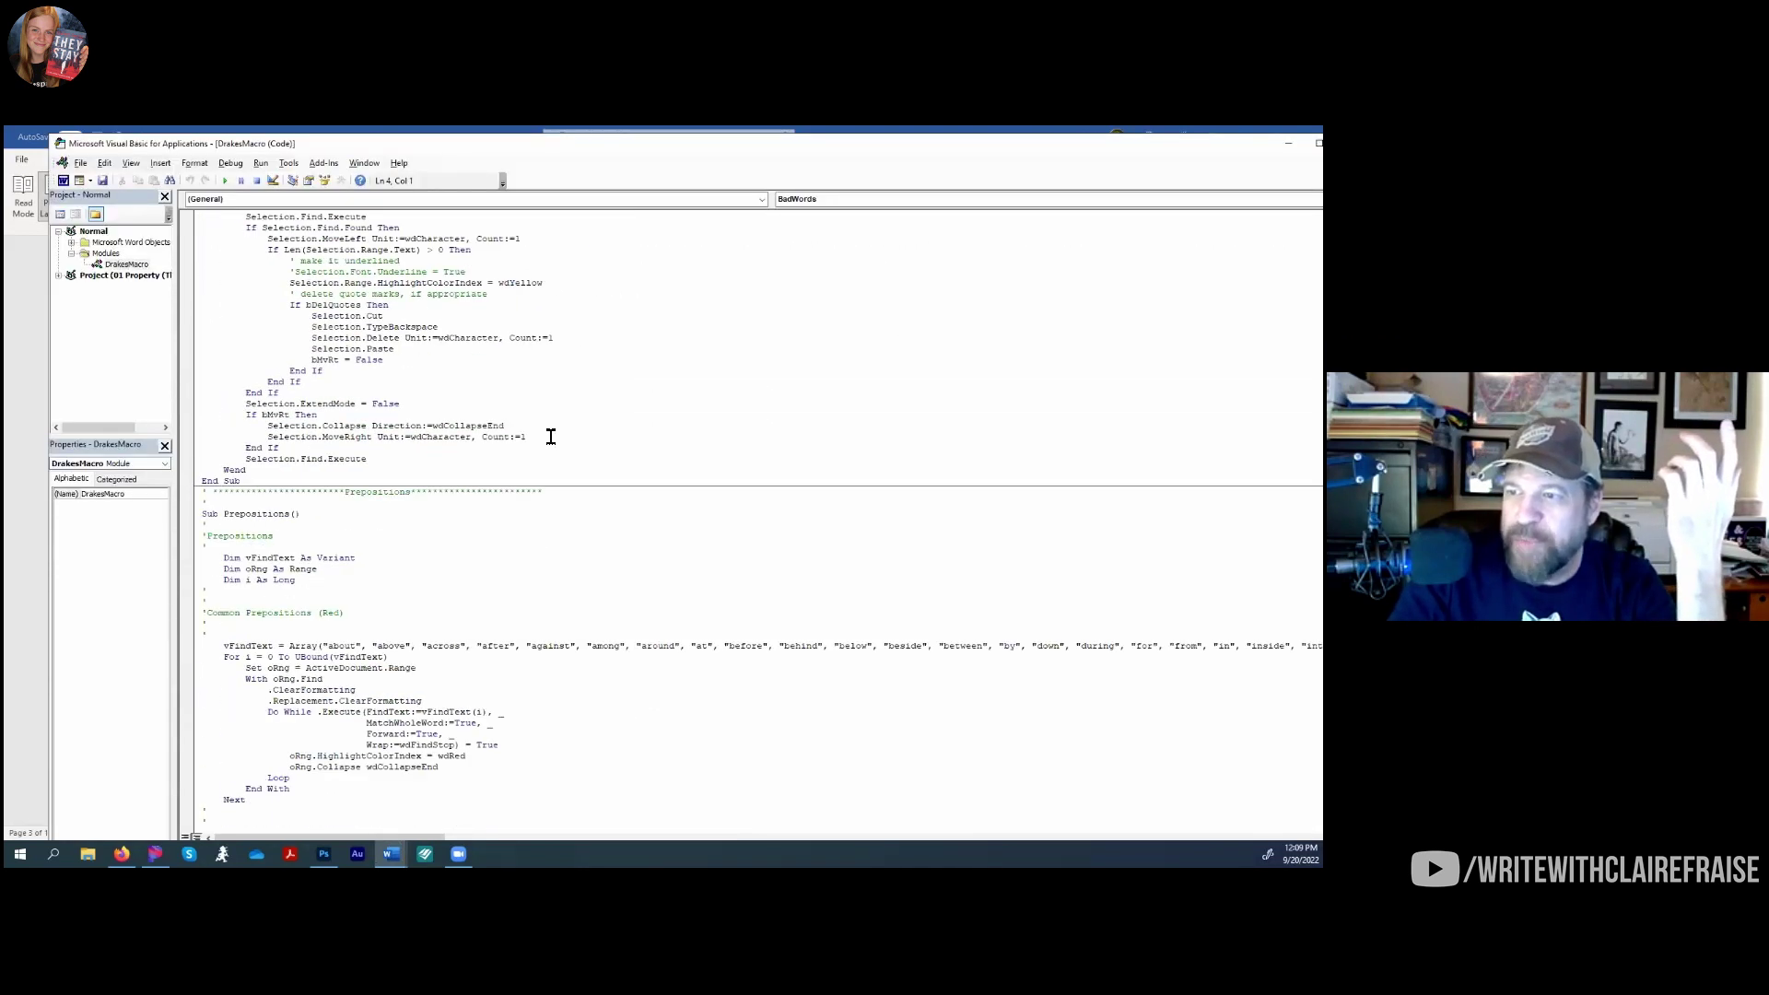
scroll(551, 438, down, 20)
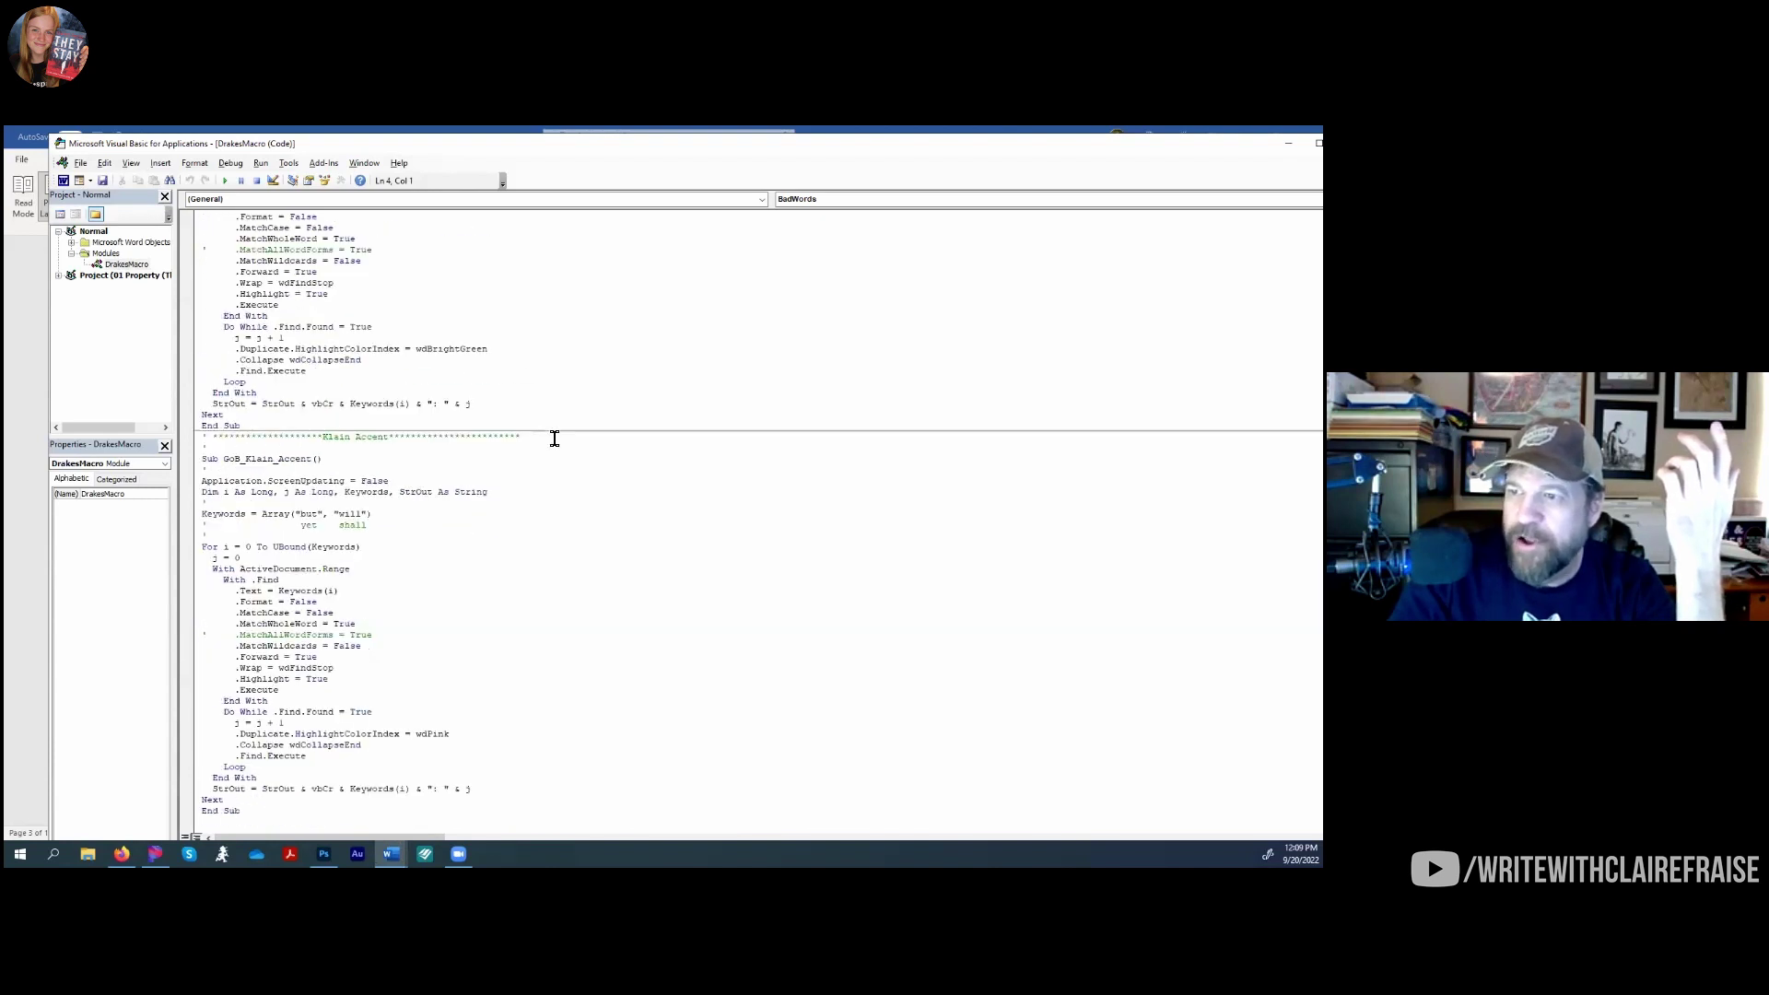
scroll(556, 431, down, 18)
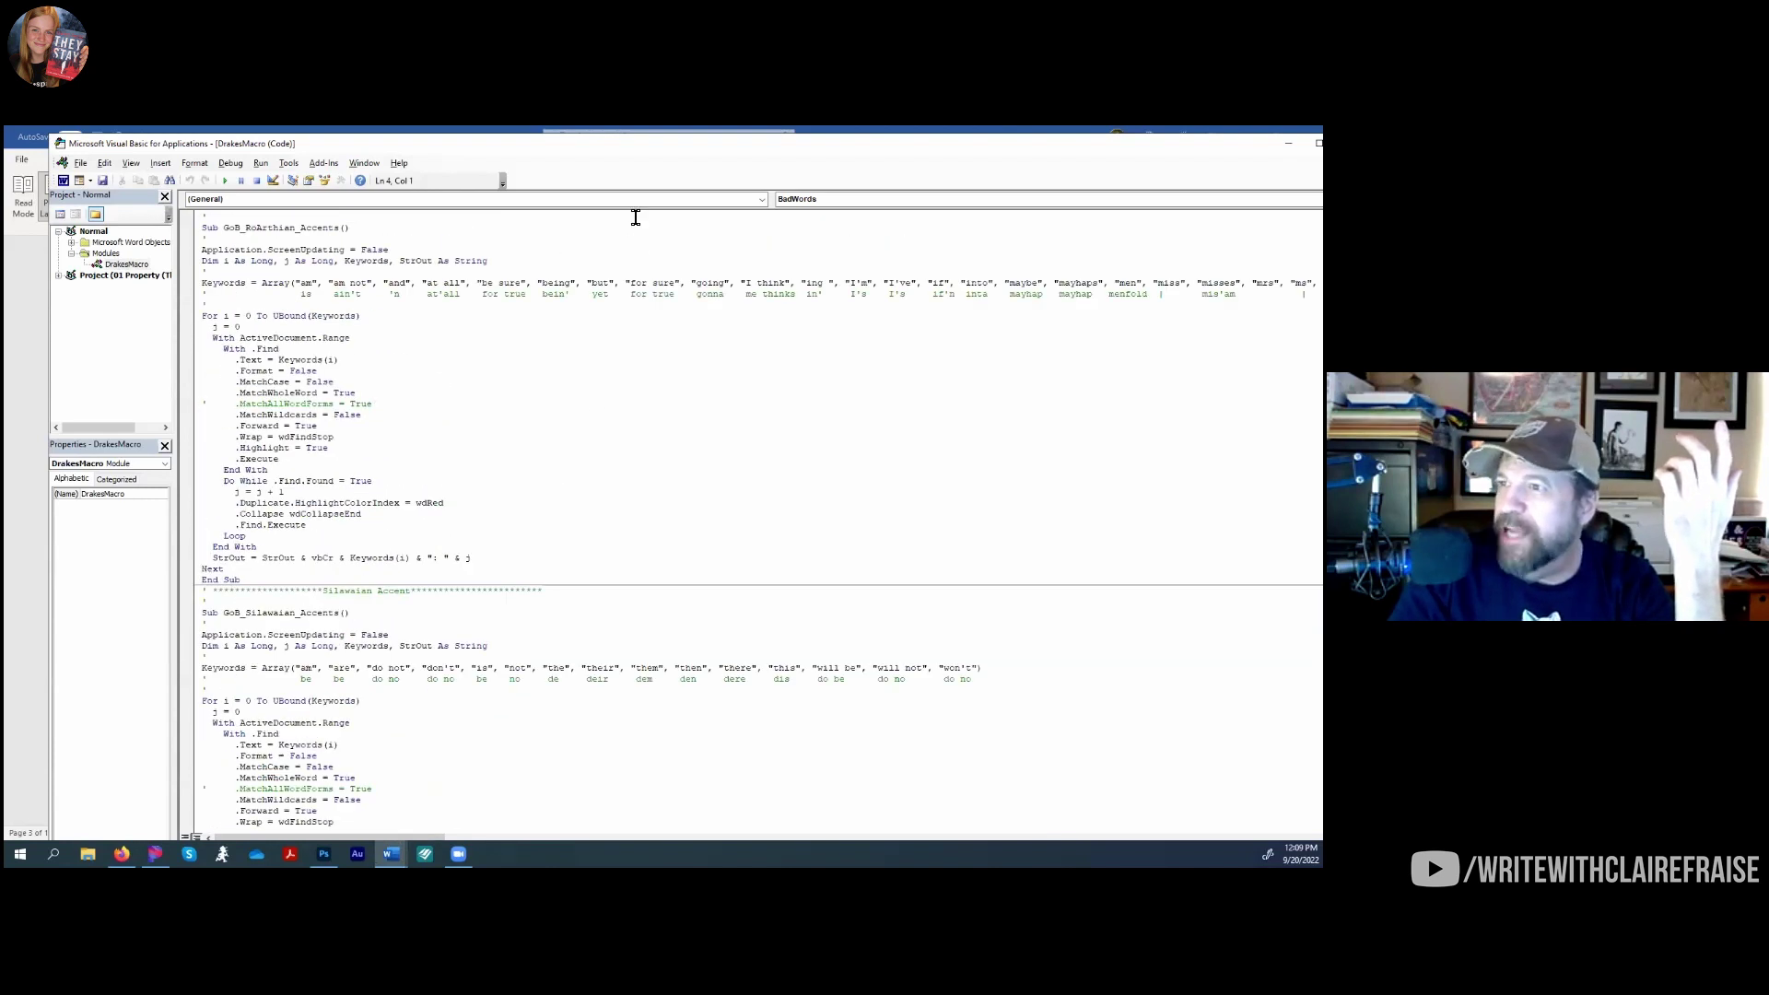
key(alt+F11)
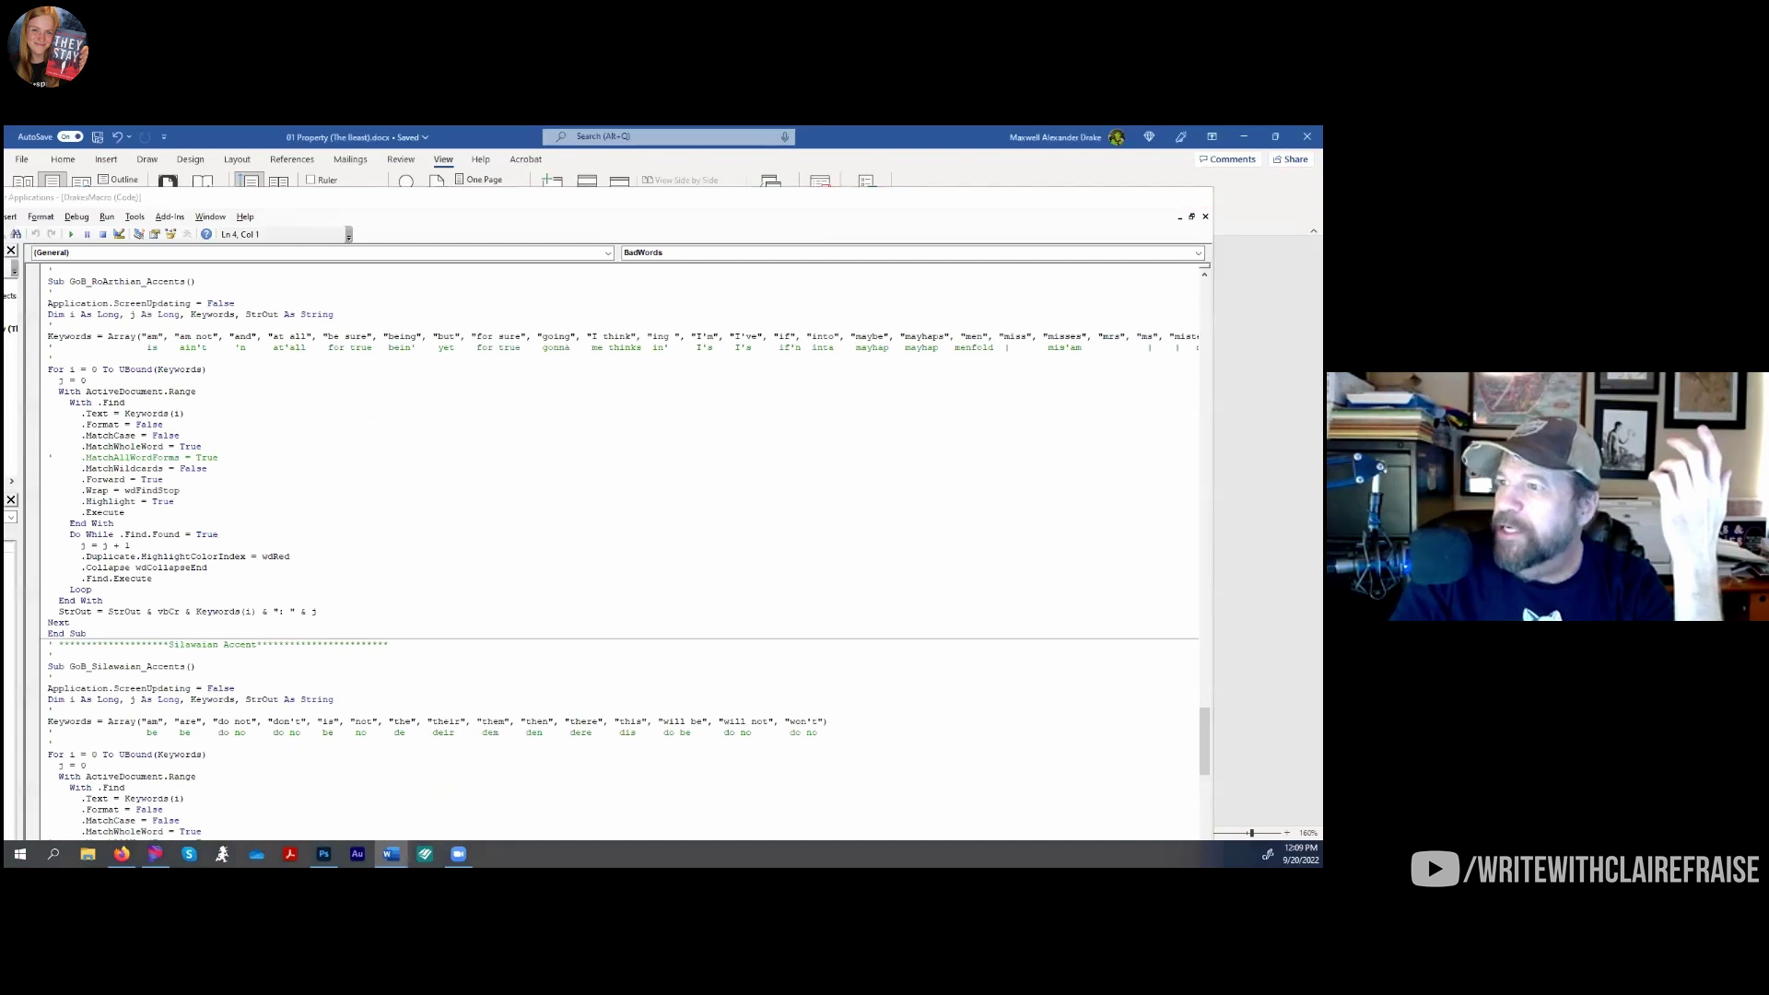
click(530, 417)
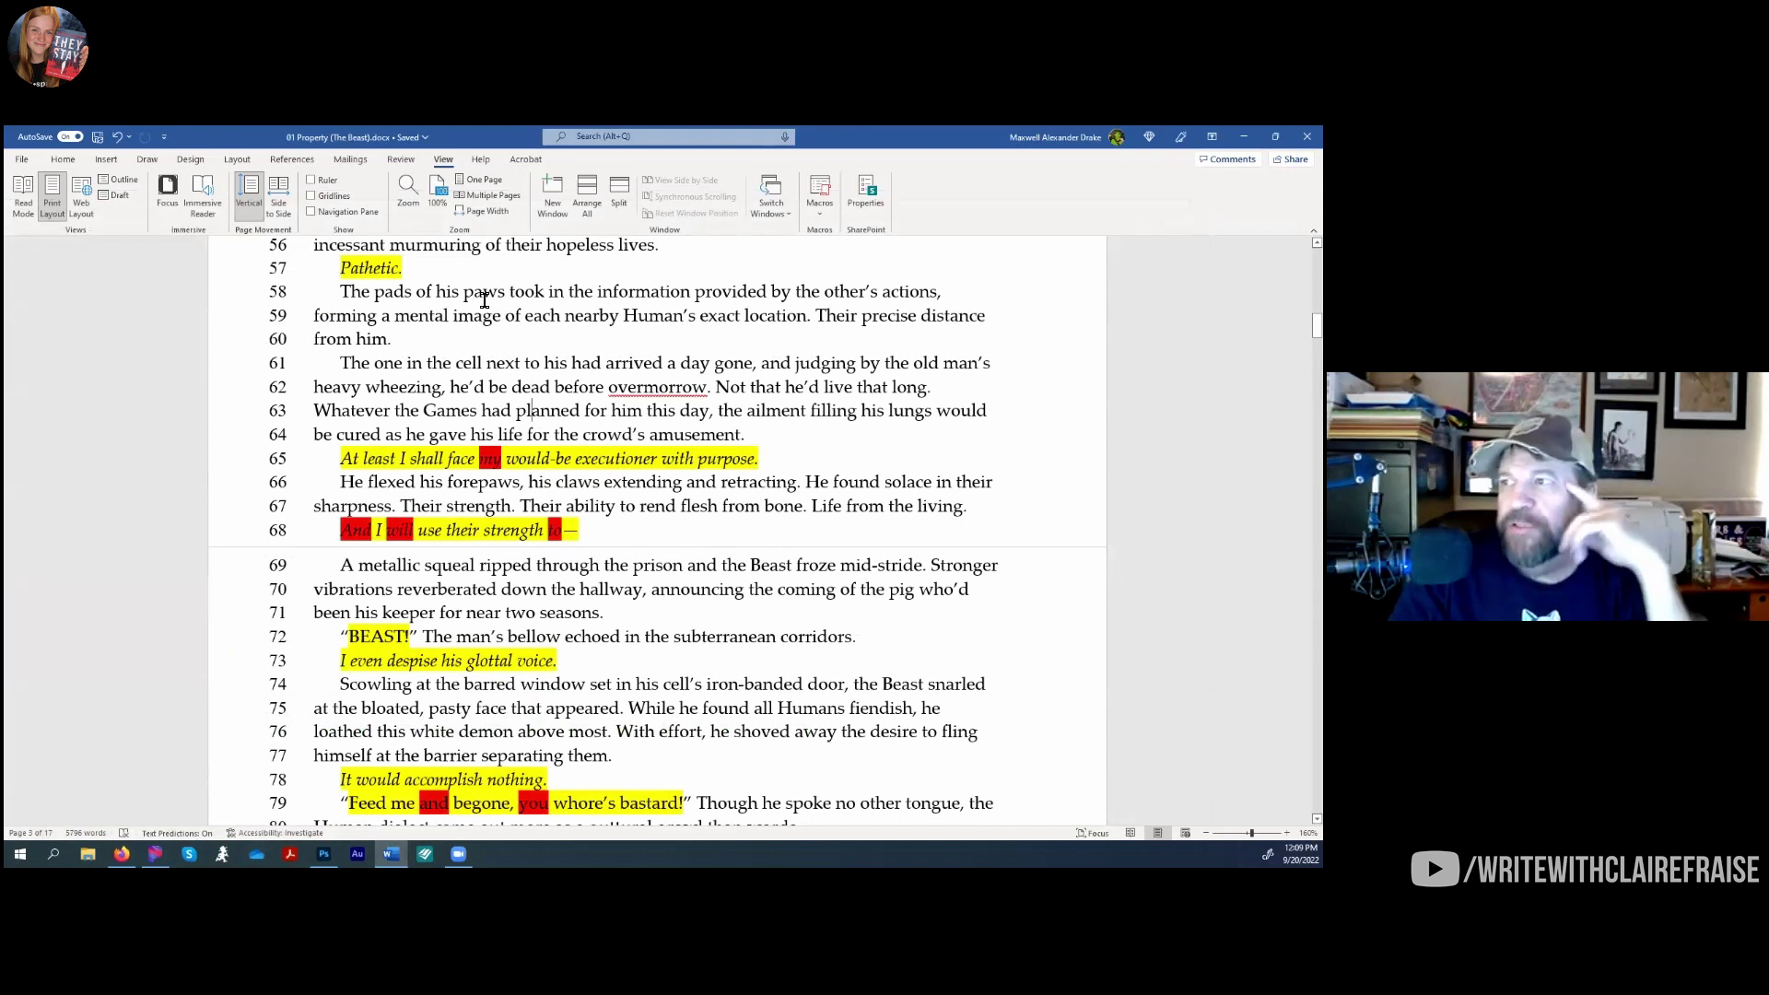
Open the BadWords macro for editing from the View > Macros list
click(818, 192)
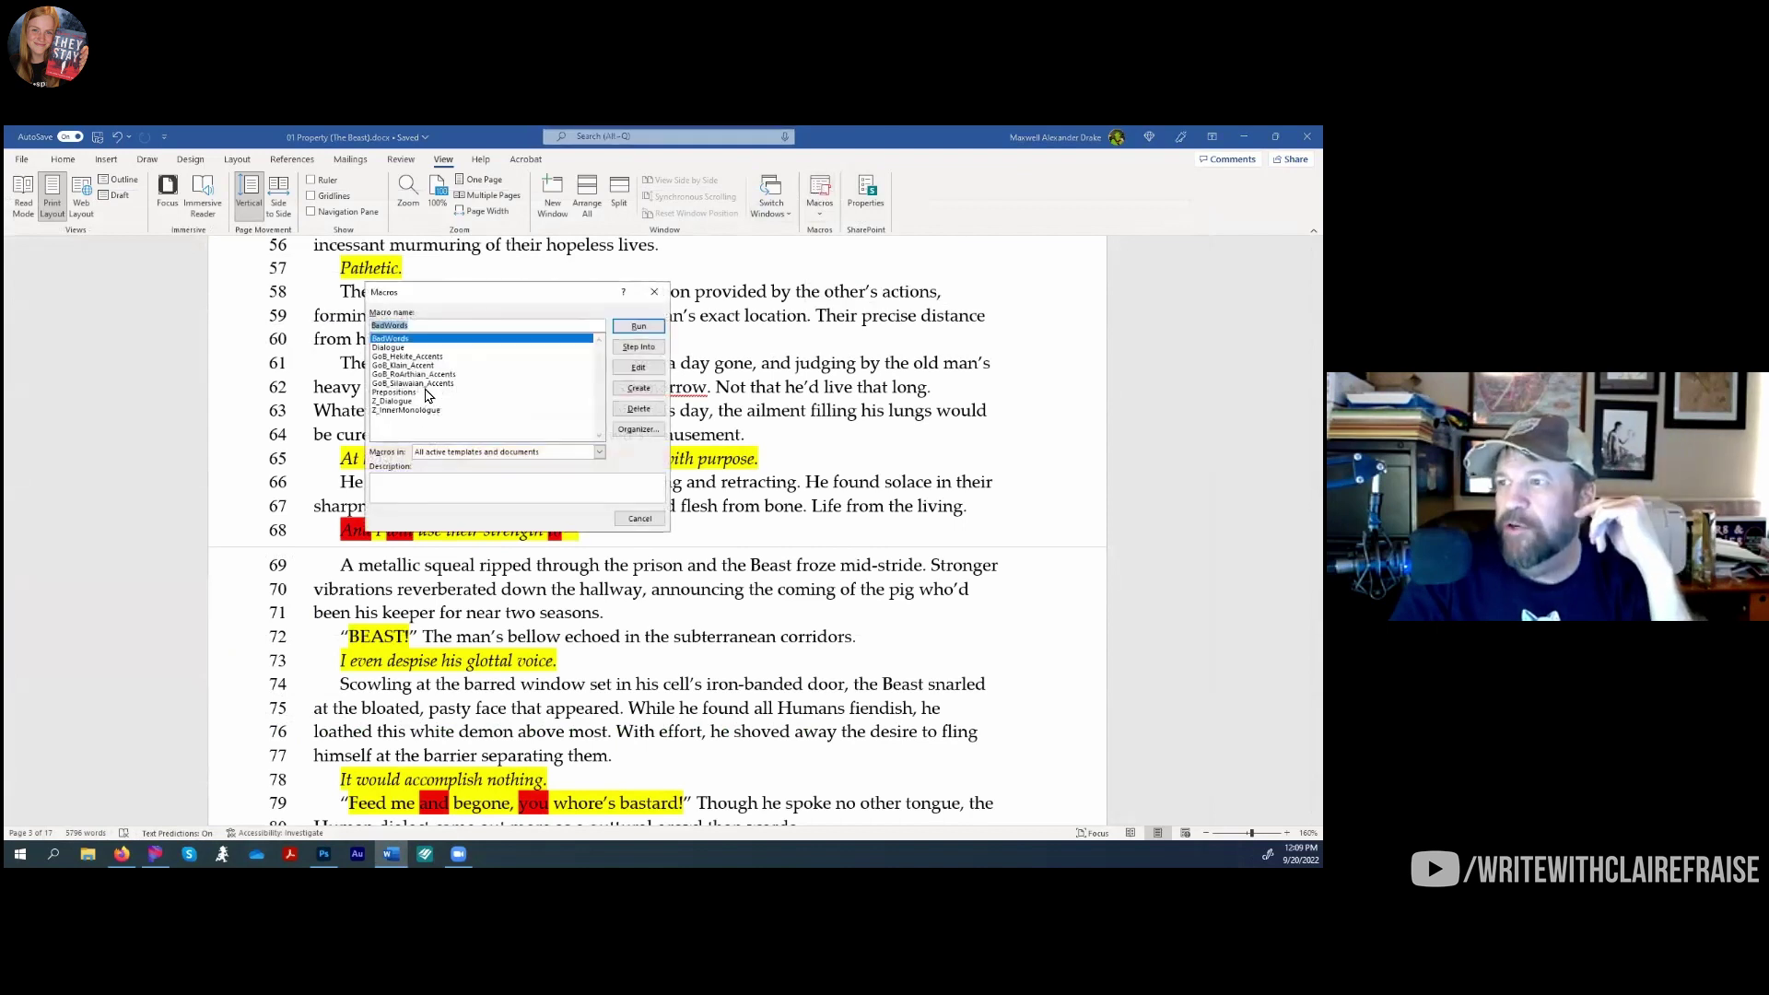
click(636, 367)
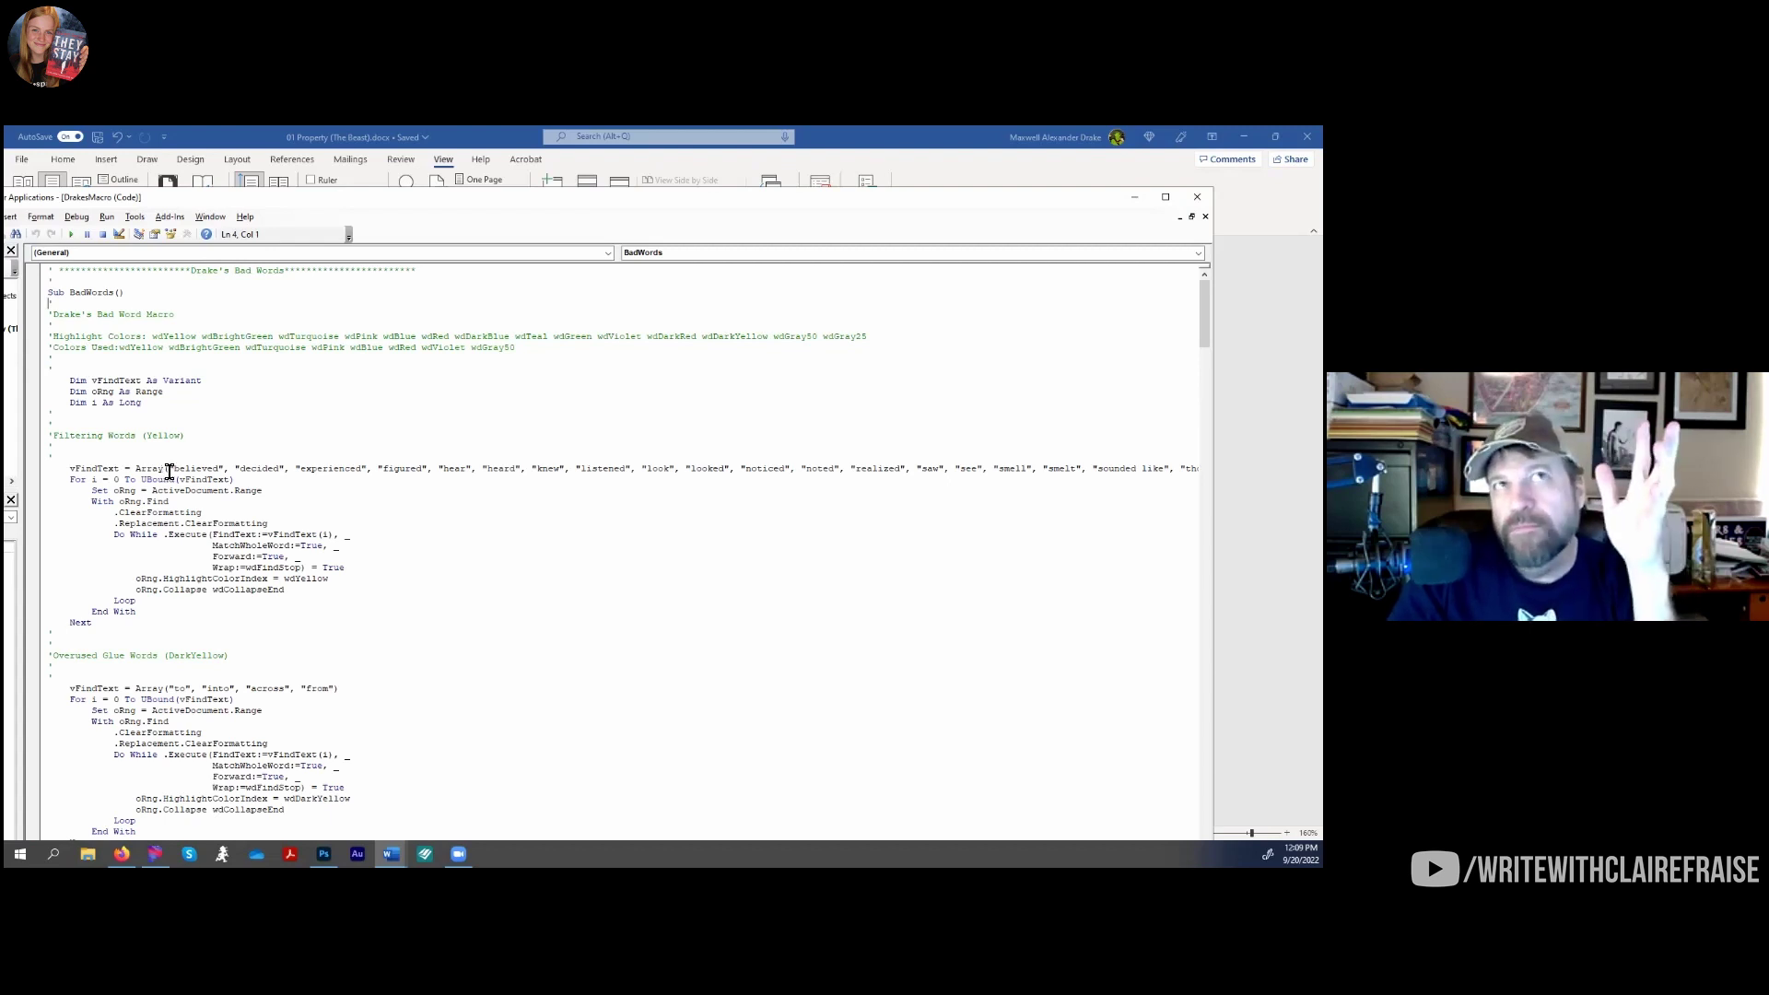
Point out the start of the BadWords sub and its yellow Filtering Words list
drag(55, 281, 105, 294)
drag(202, 468, 666, 468)
click(455, 470)
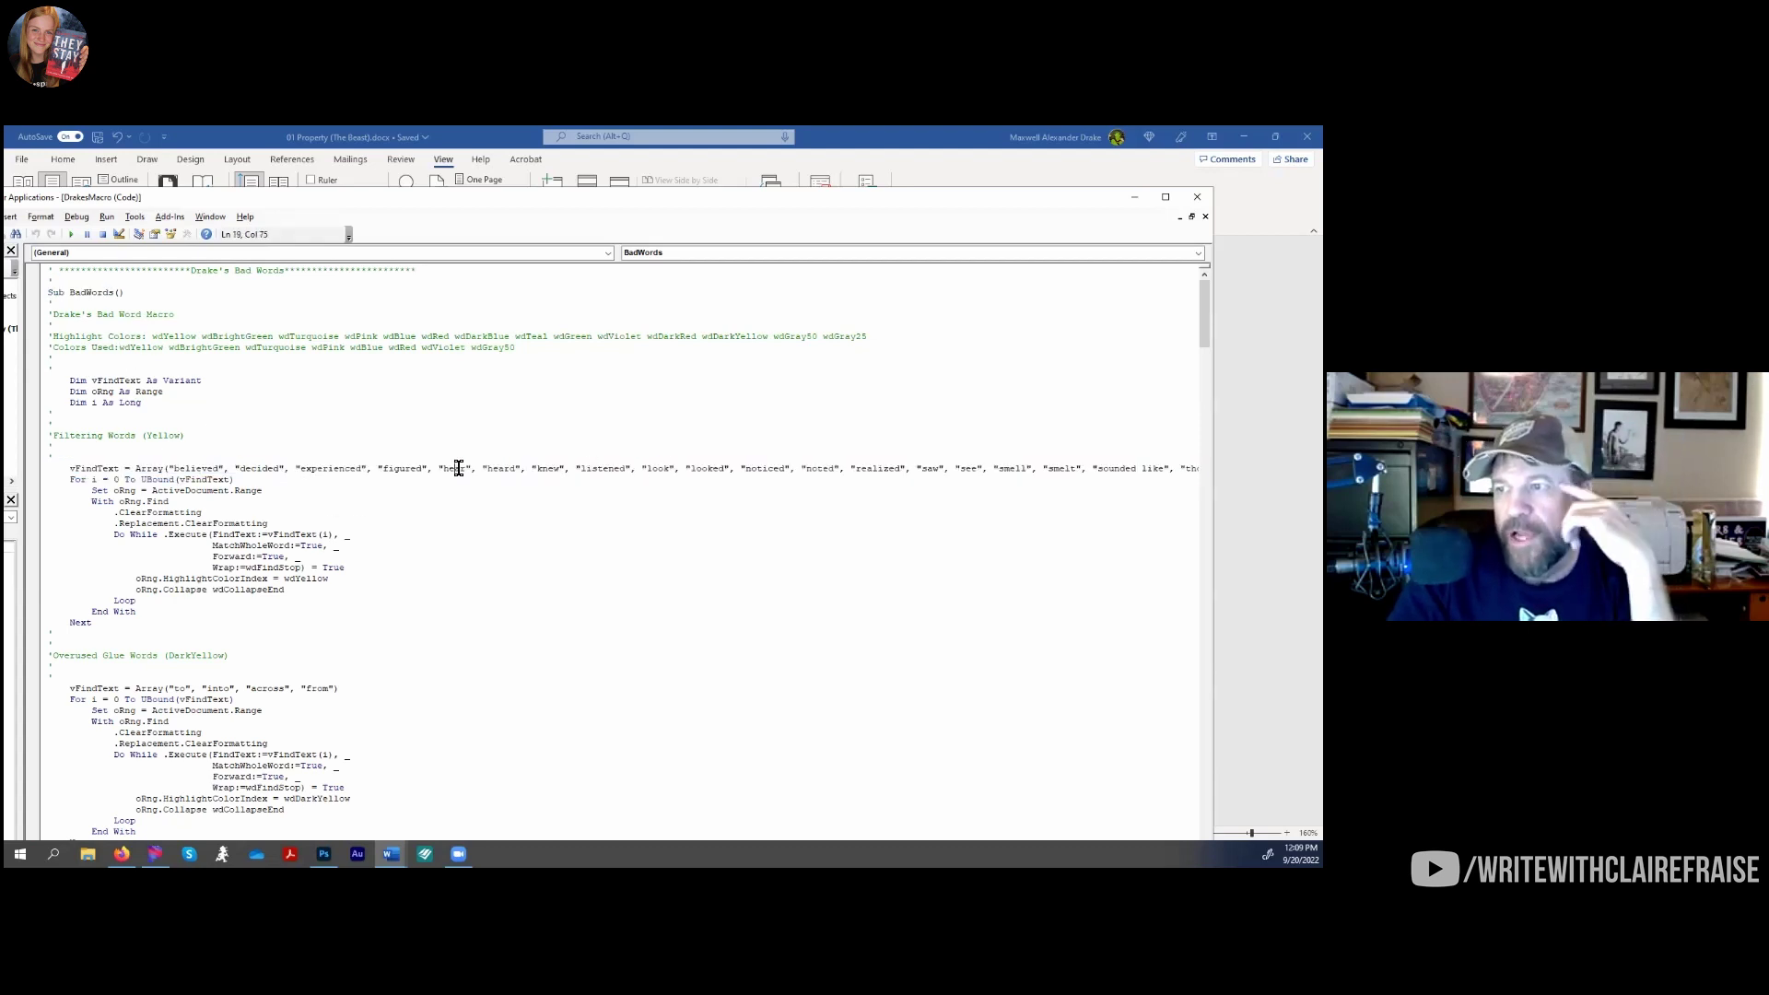
drag(65, 436, 217, 472)
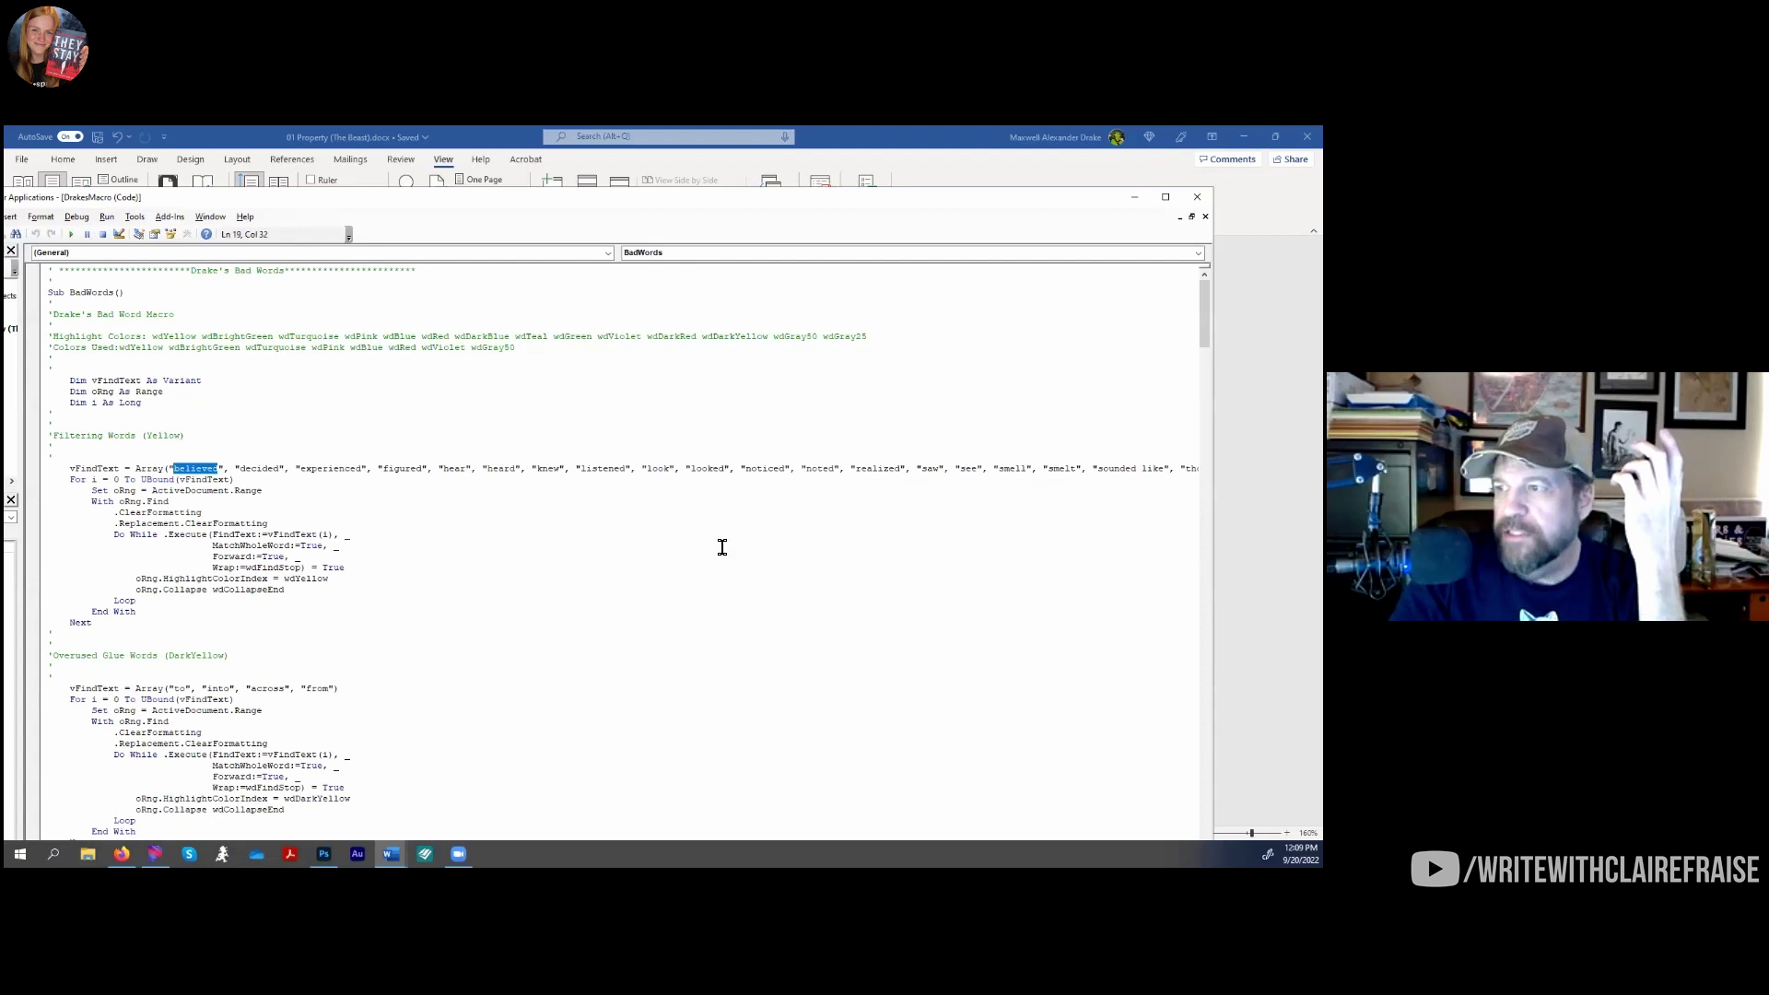
Point out the Overused Glue Words and Bad Emotions headings in the code
scroll(421, 615, down, 4)
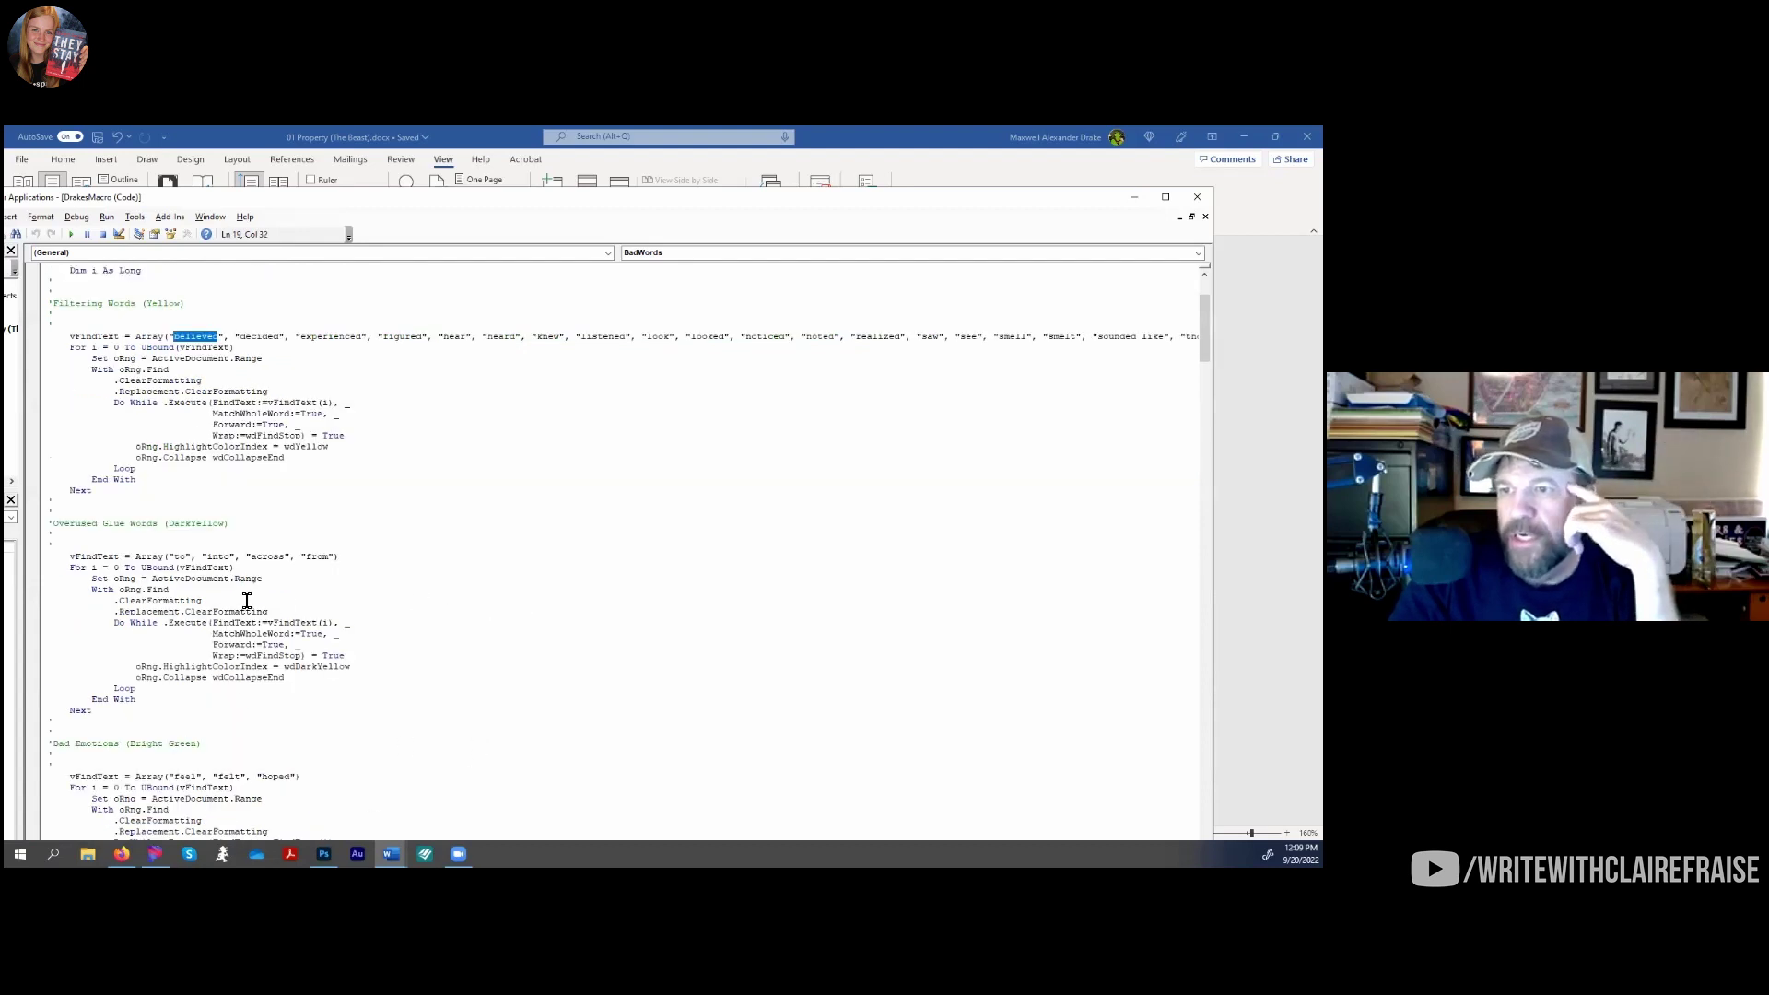
drag(92, 523, 195, 523)
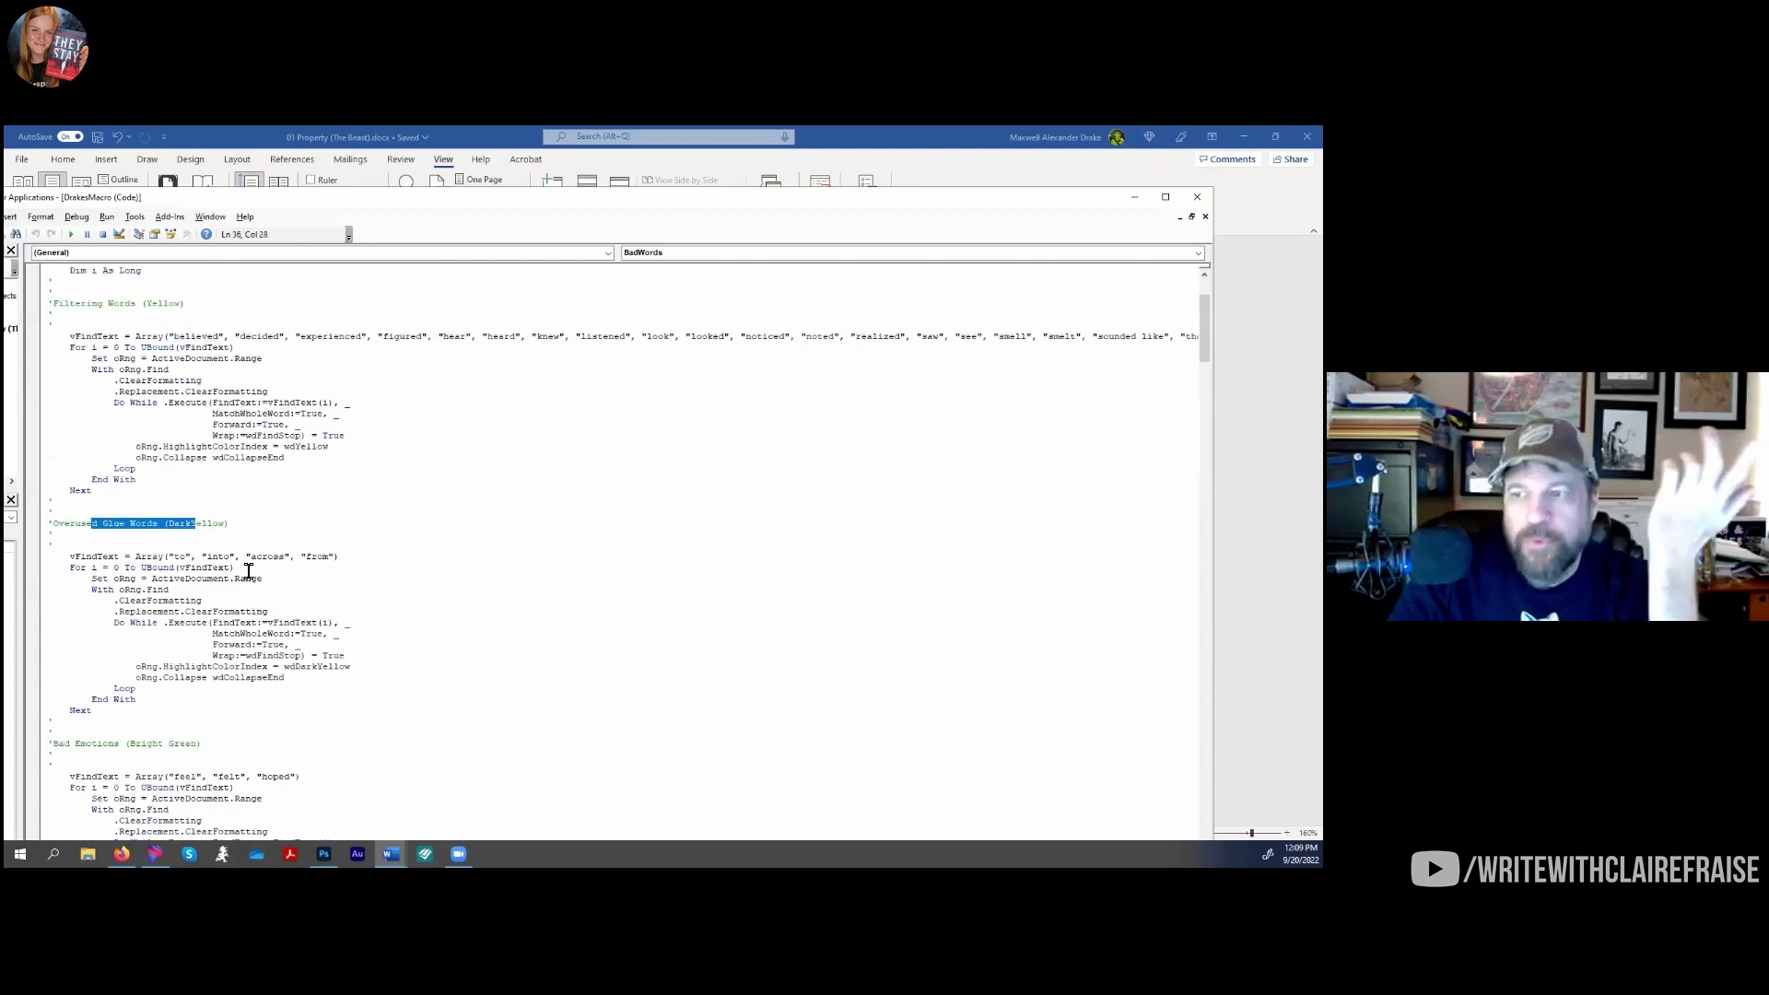
scroll(375, 560, down, 4)
scroll(368, 560, down, 4)
click(78, 480)
double_click(90, 480)
Show the turquoise Overused Movements word list, then close the code editor
scroll(241, 557, down, 3)
drag(103, 600, 237, 613)
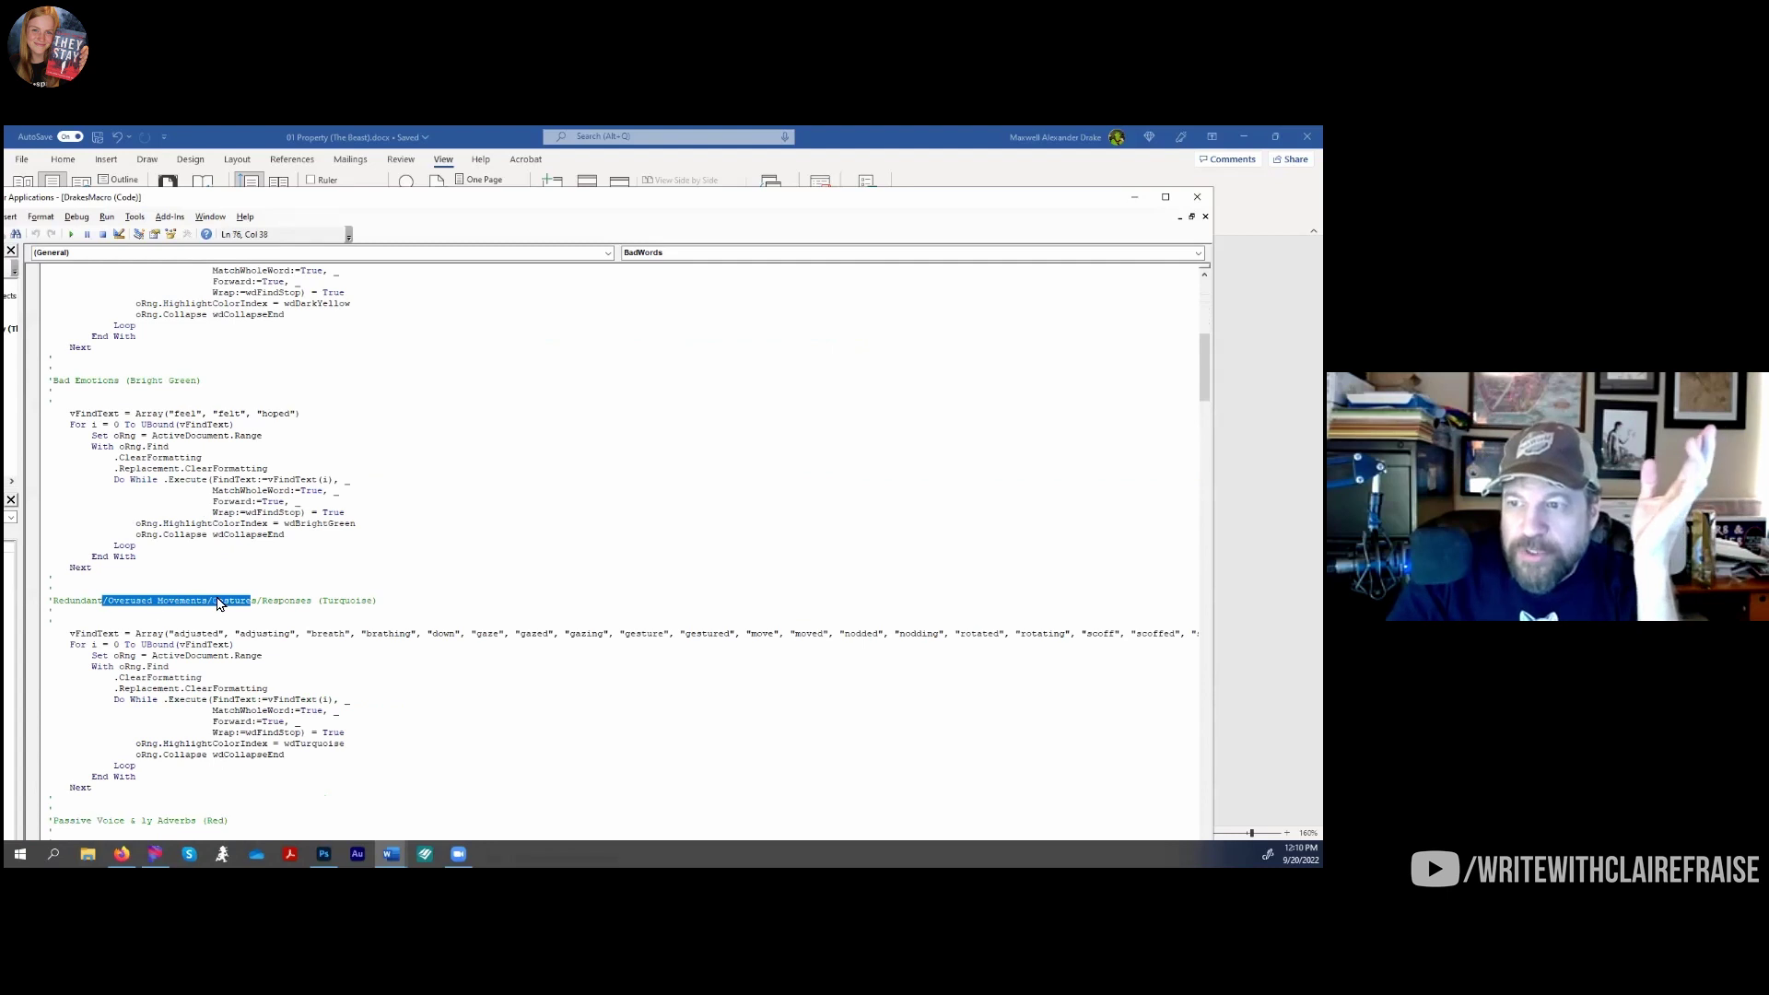
scroll(223, 601, down, 5)
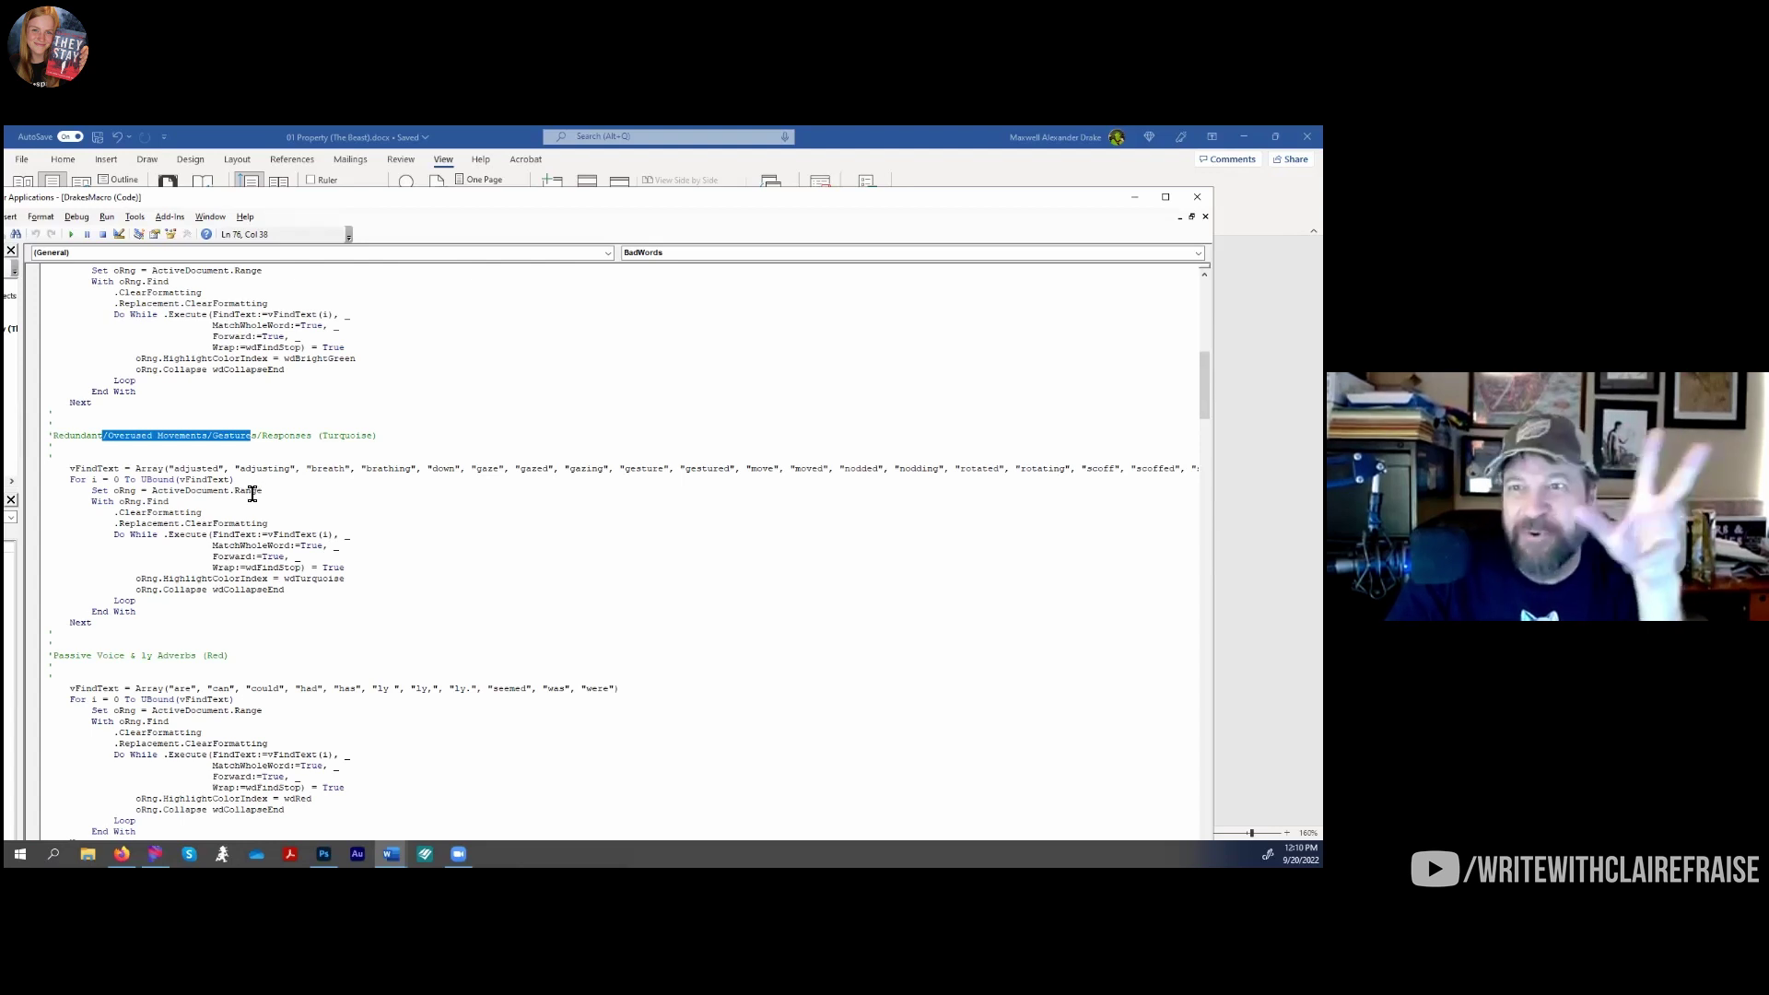
click(279, 468)
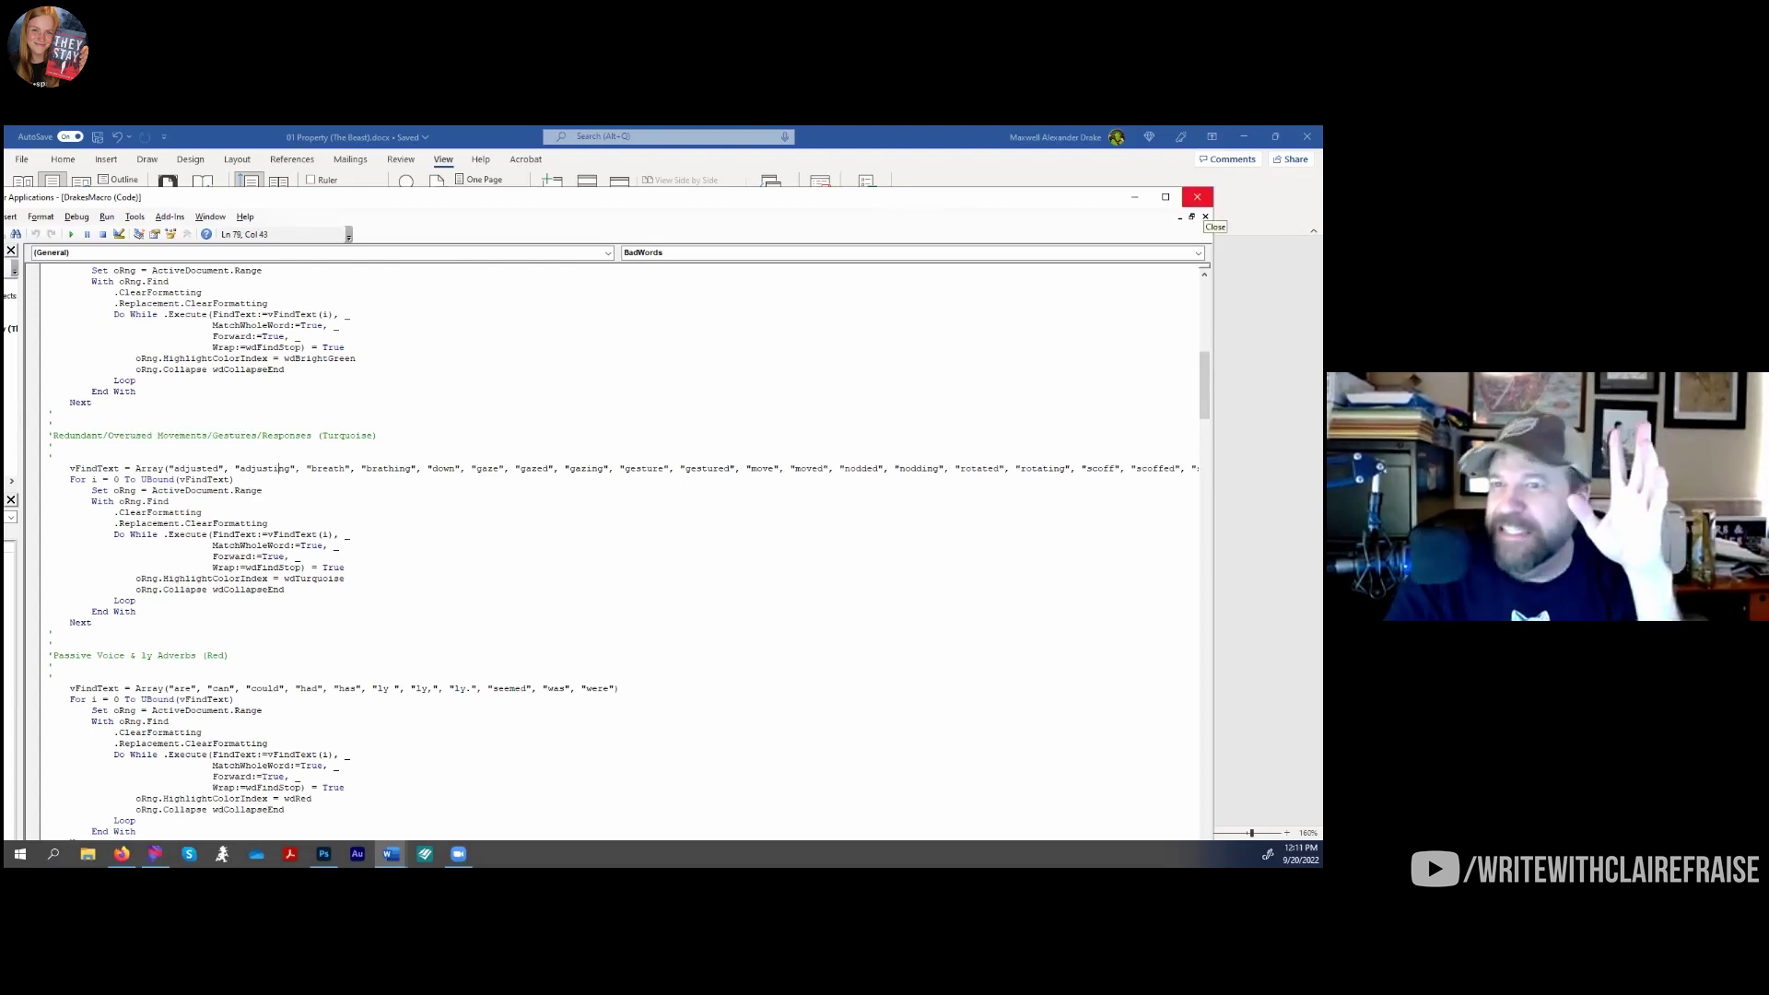
click(1198, 199)
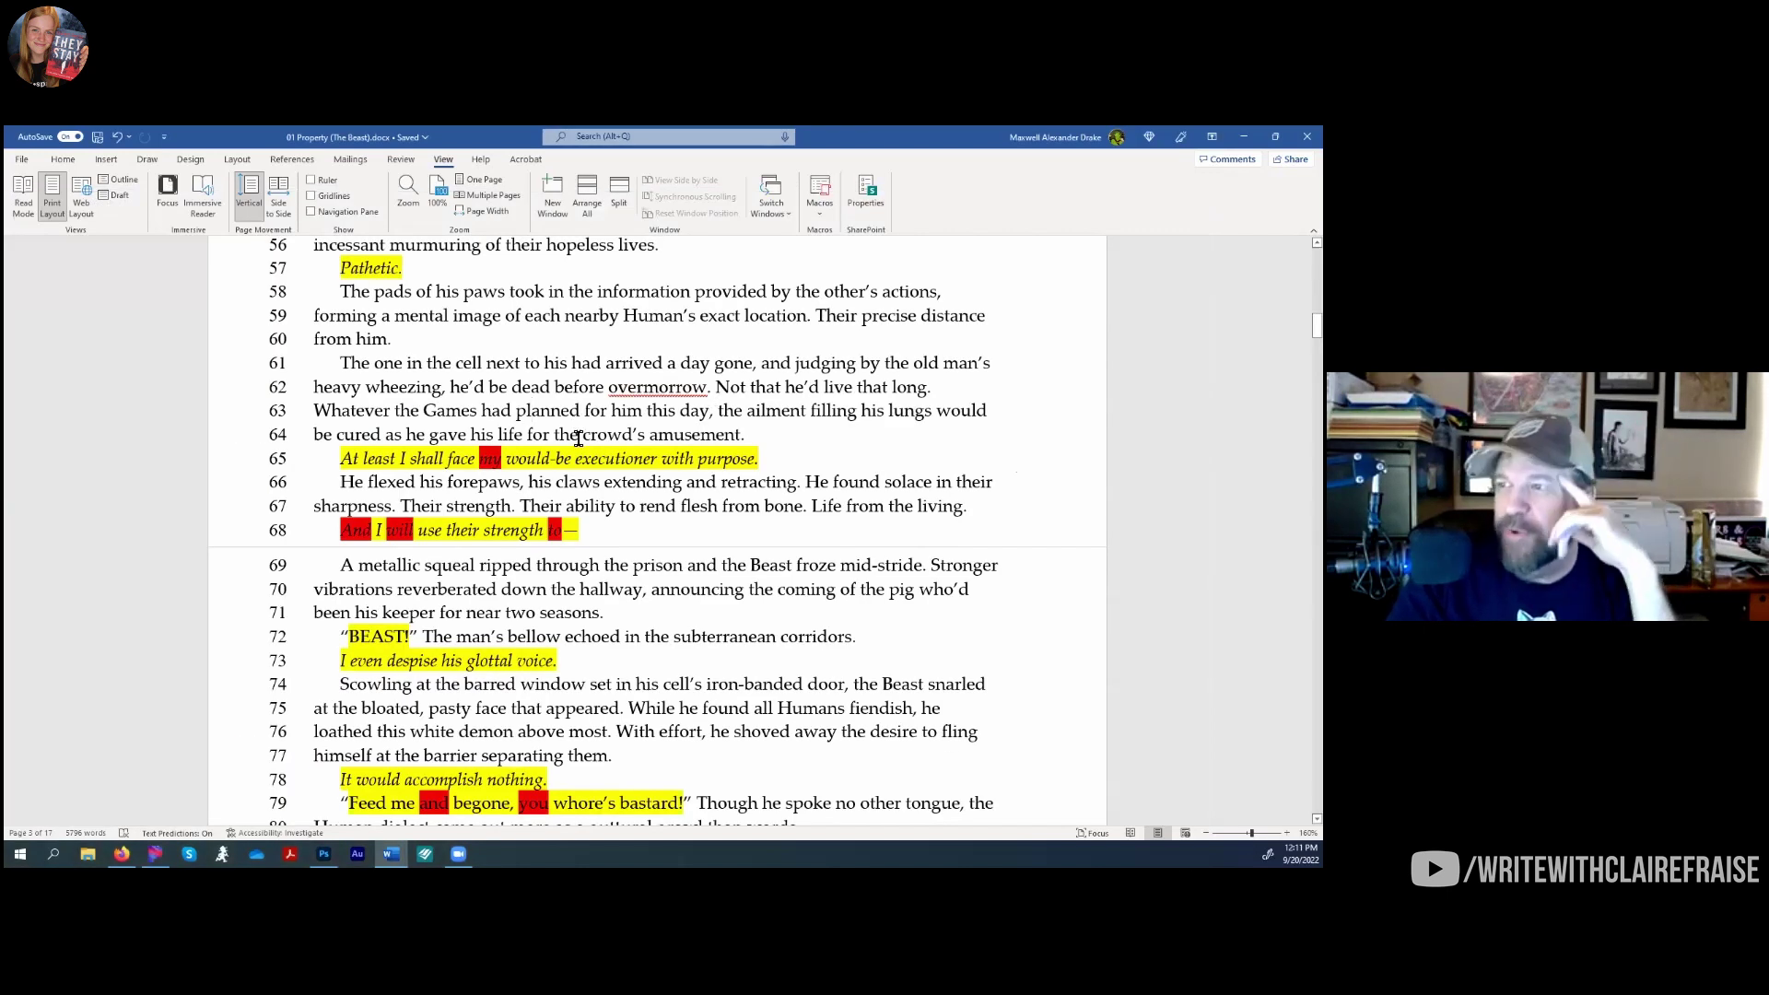
scroll(533, 406, down, 3)
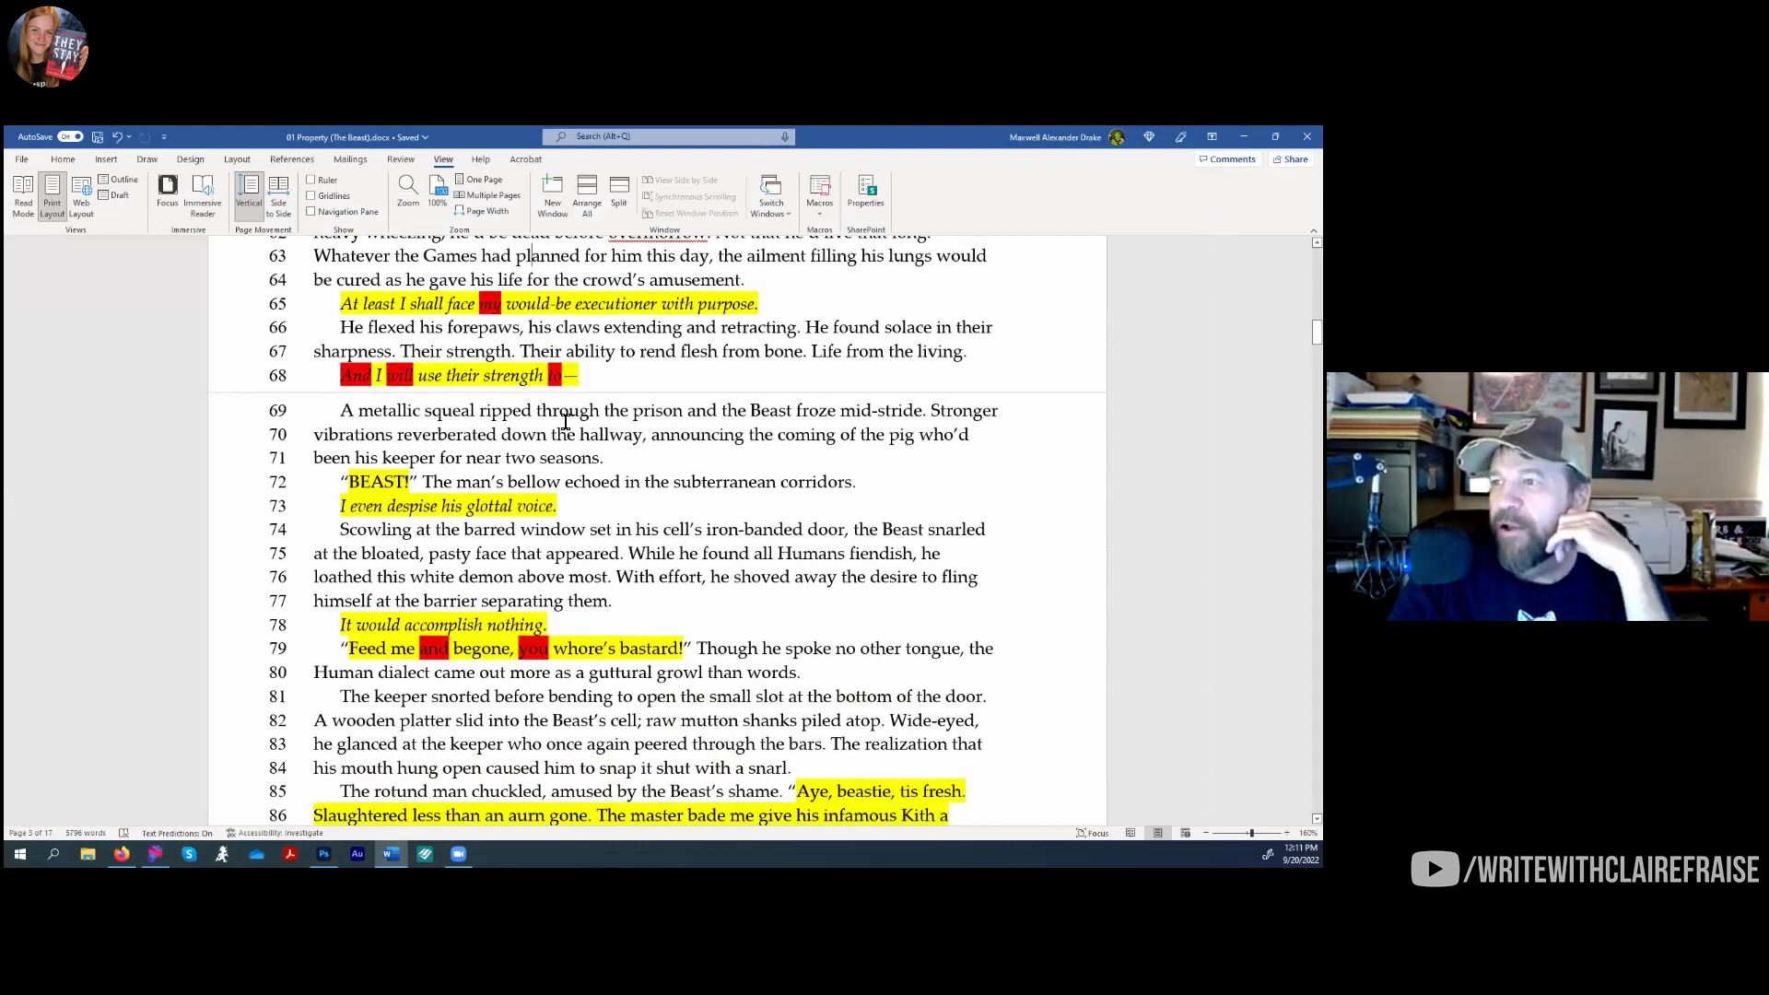
scroll(572, 414, up, 4)
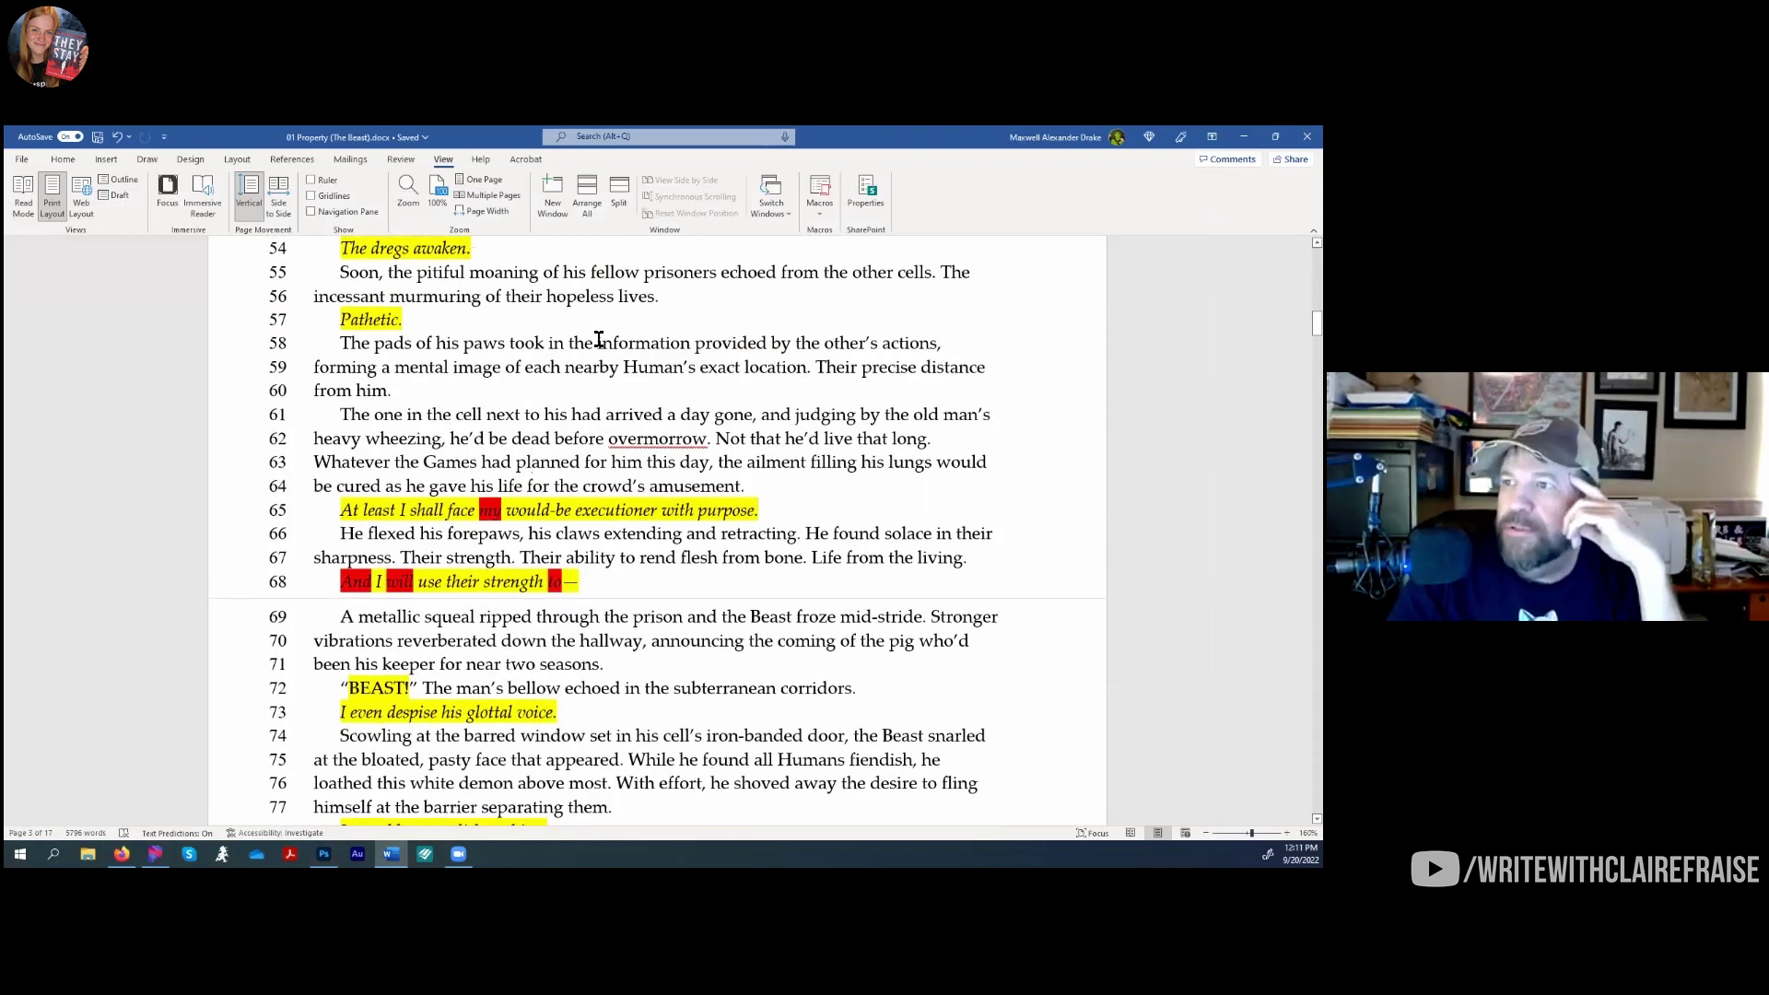
scroll(564, 387, down, 15)
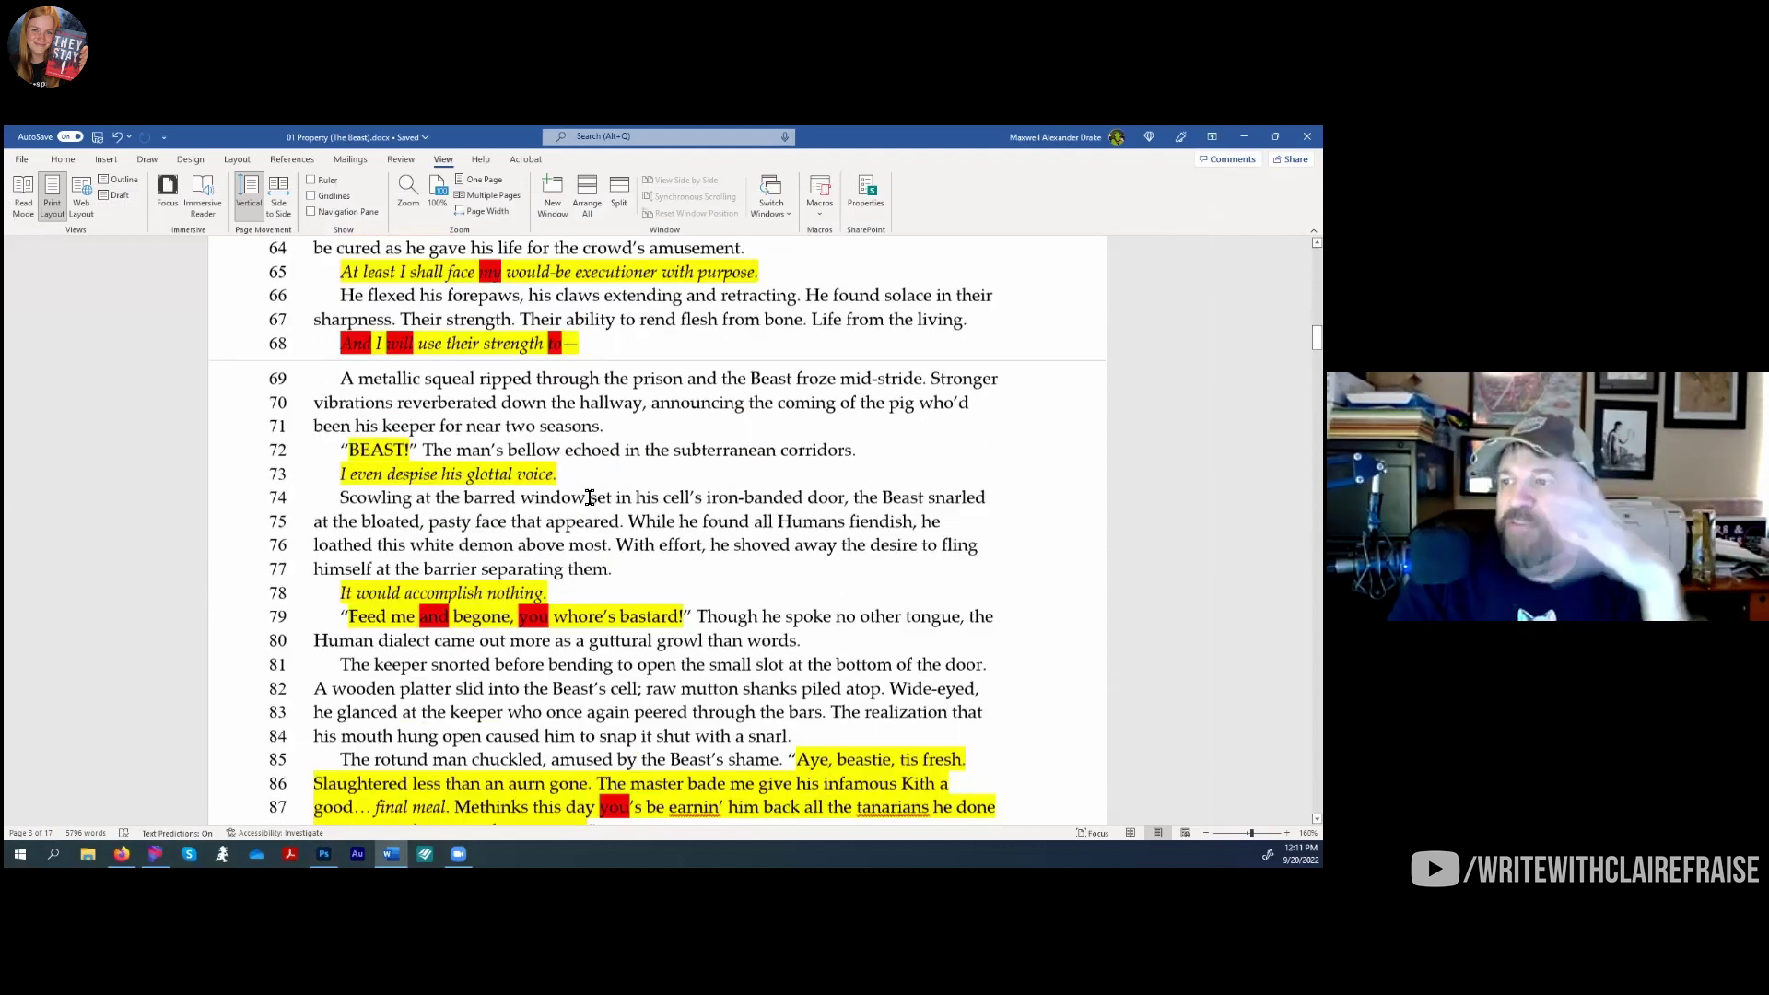
scroll(590, 487, up, 8)
key(alt)
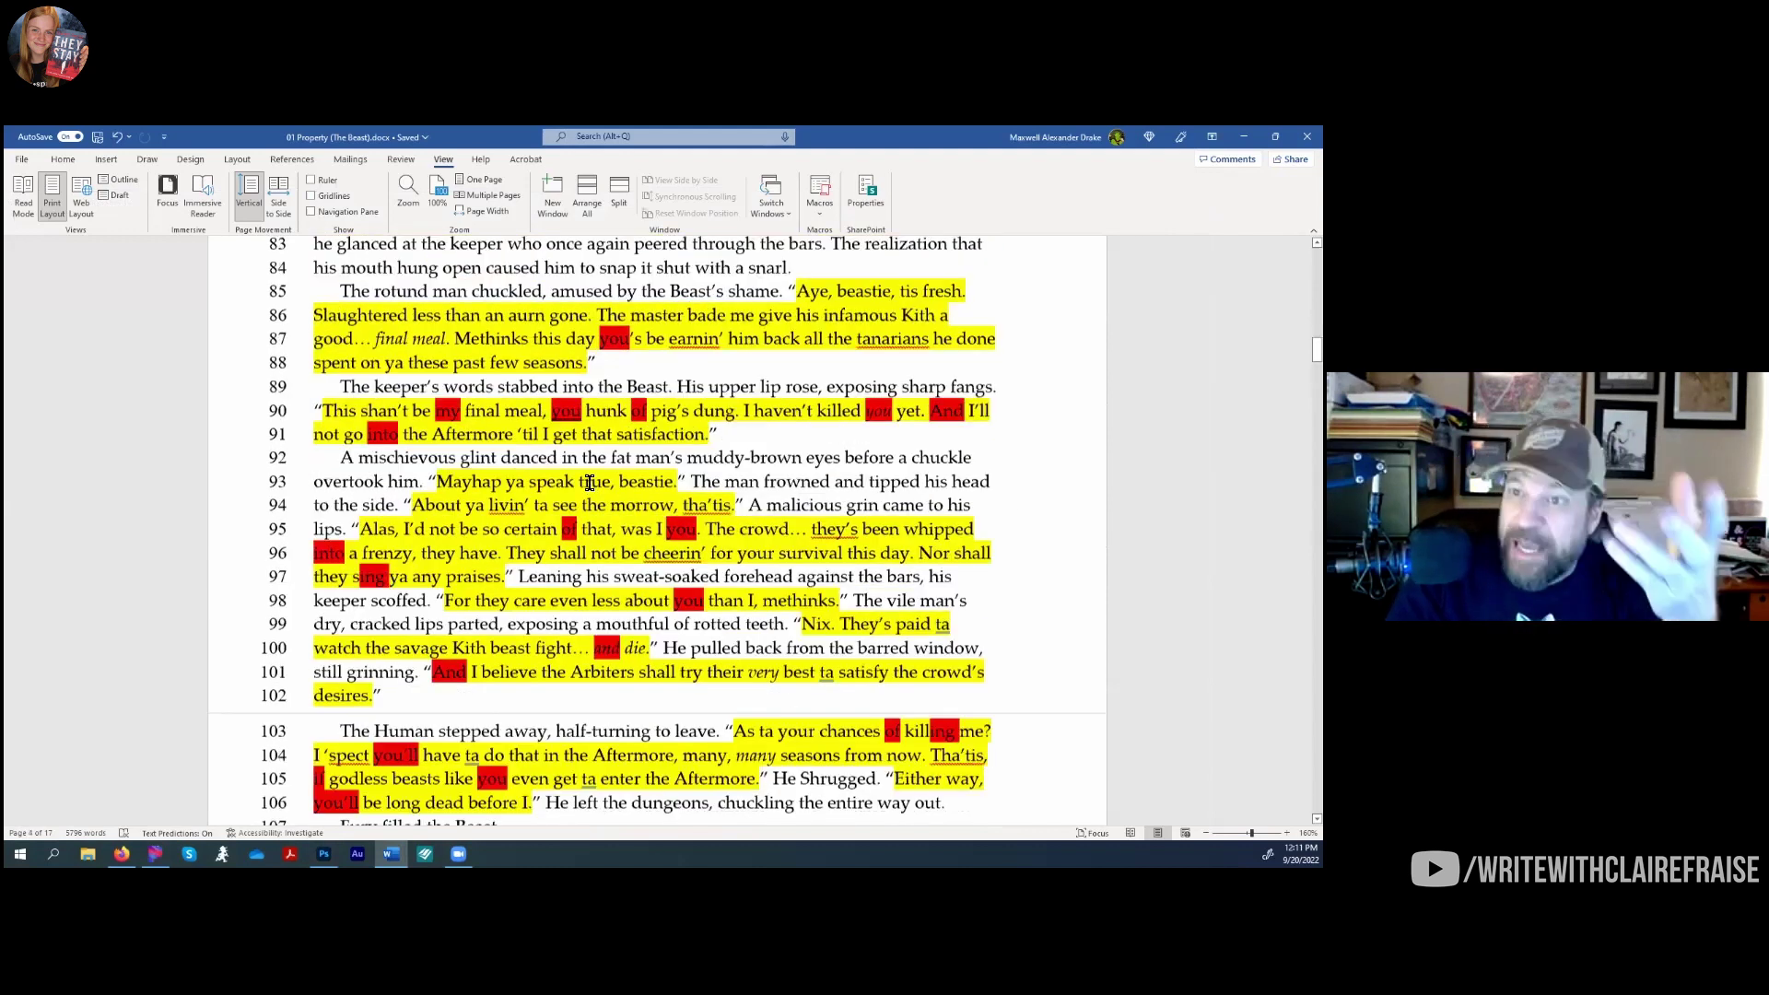
scroll(591, 480, down, 8)
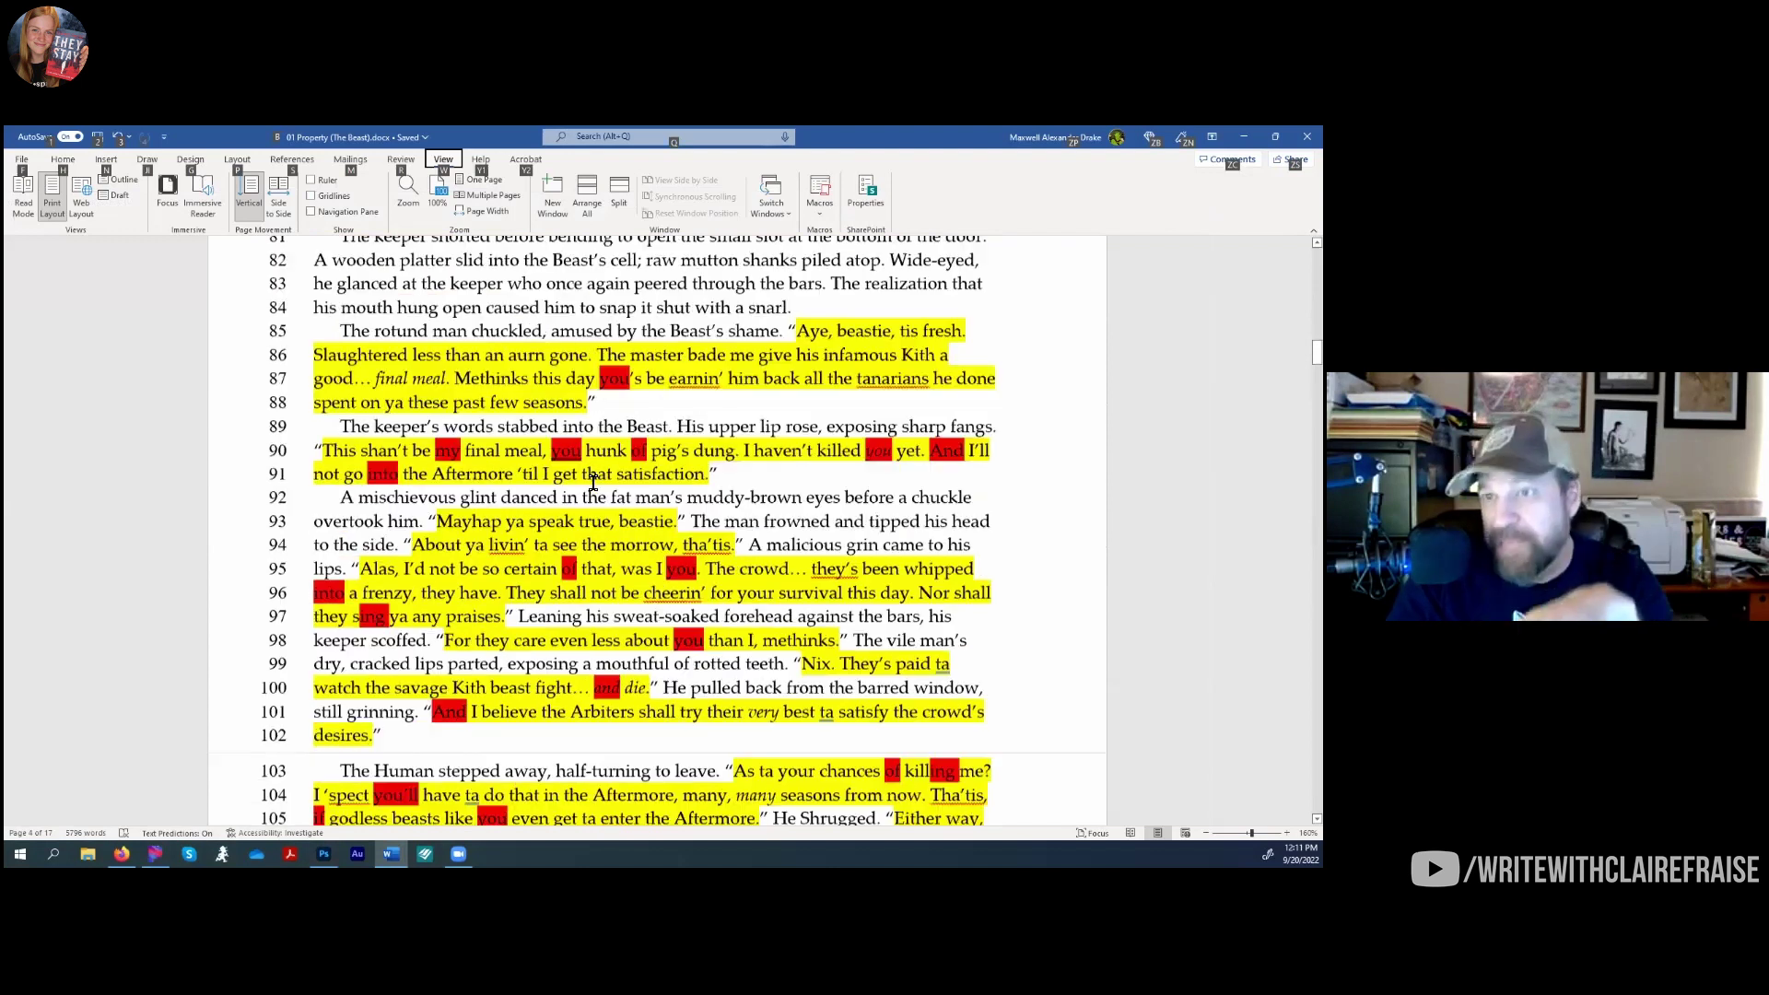
scroll(604, 467, up, 3)
scroll(603, 468, up, 3)
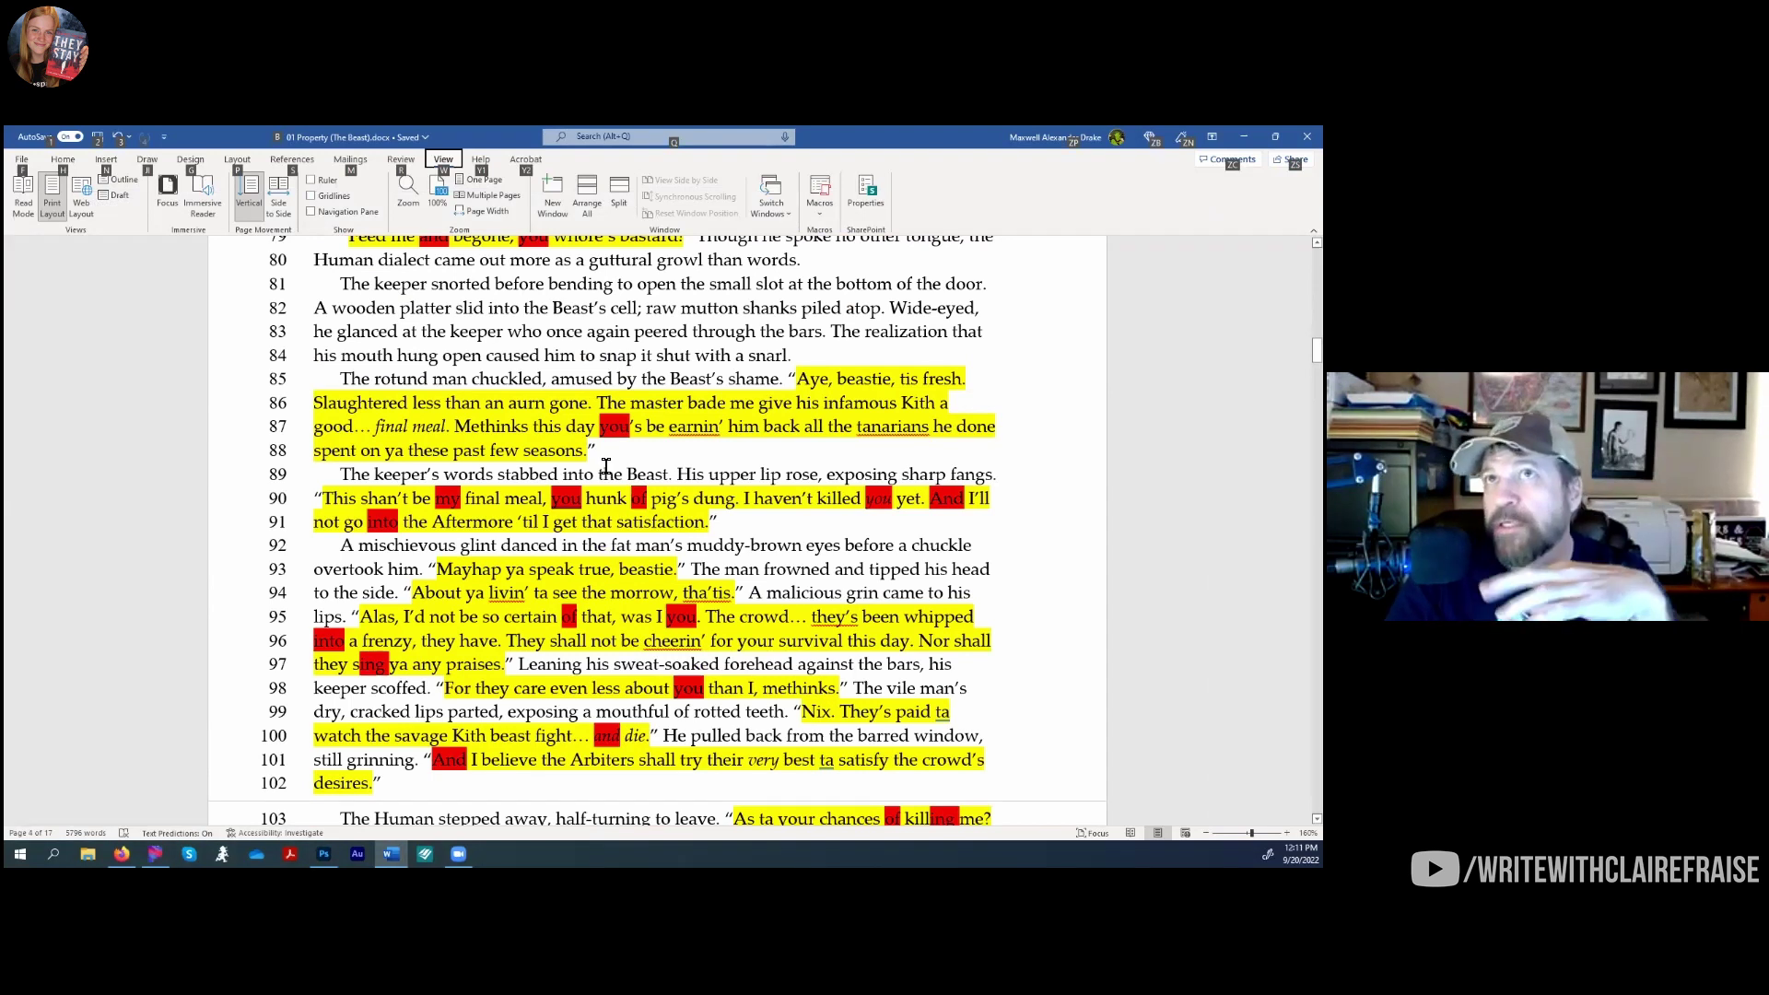
key(Escape)
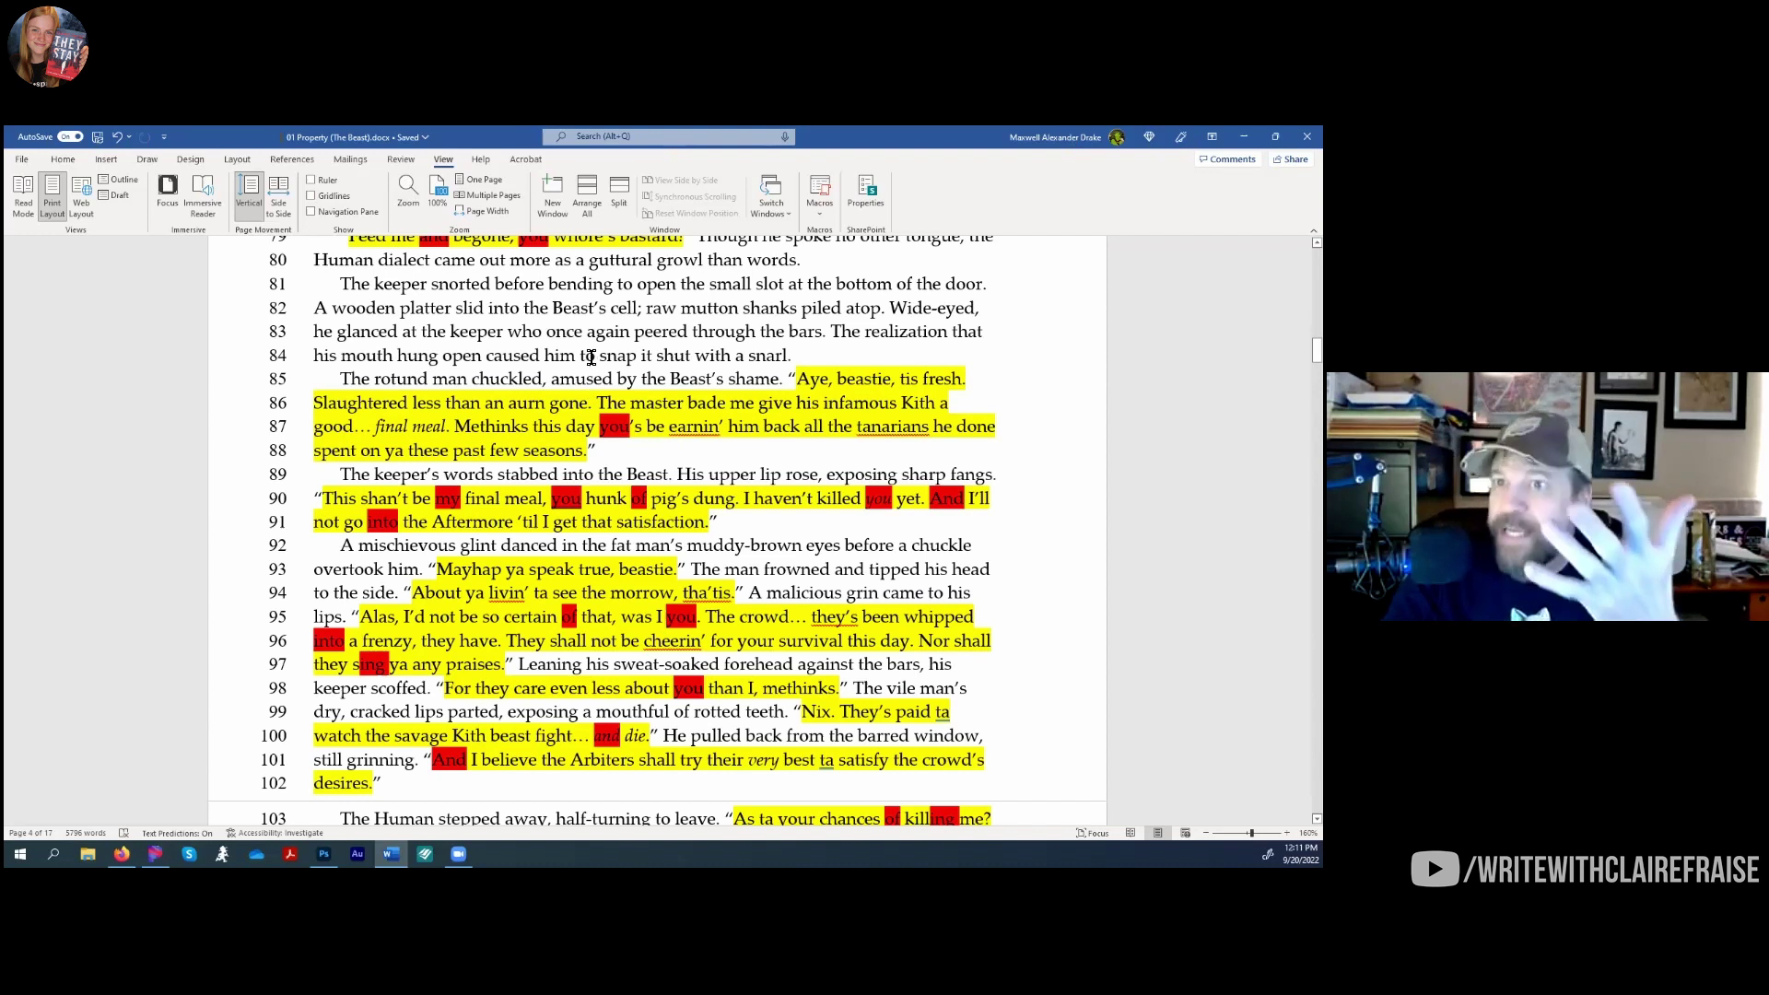
key(alt)
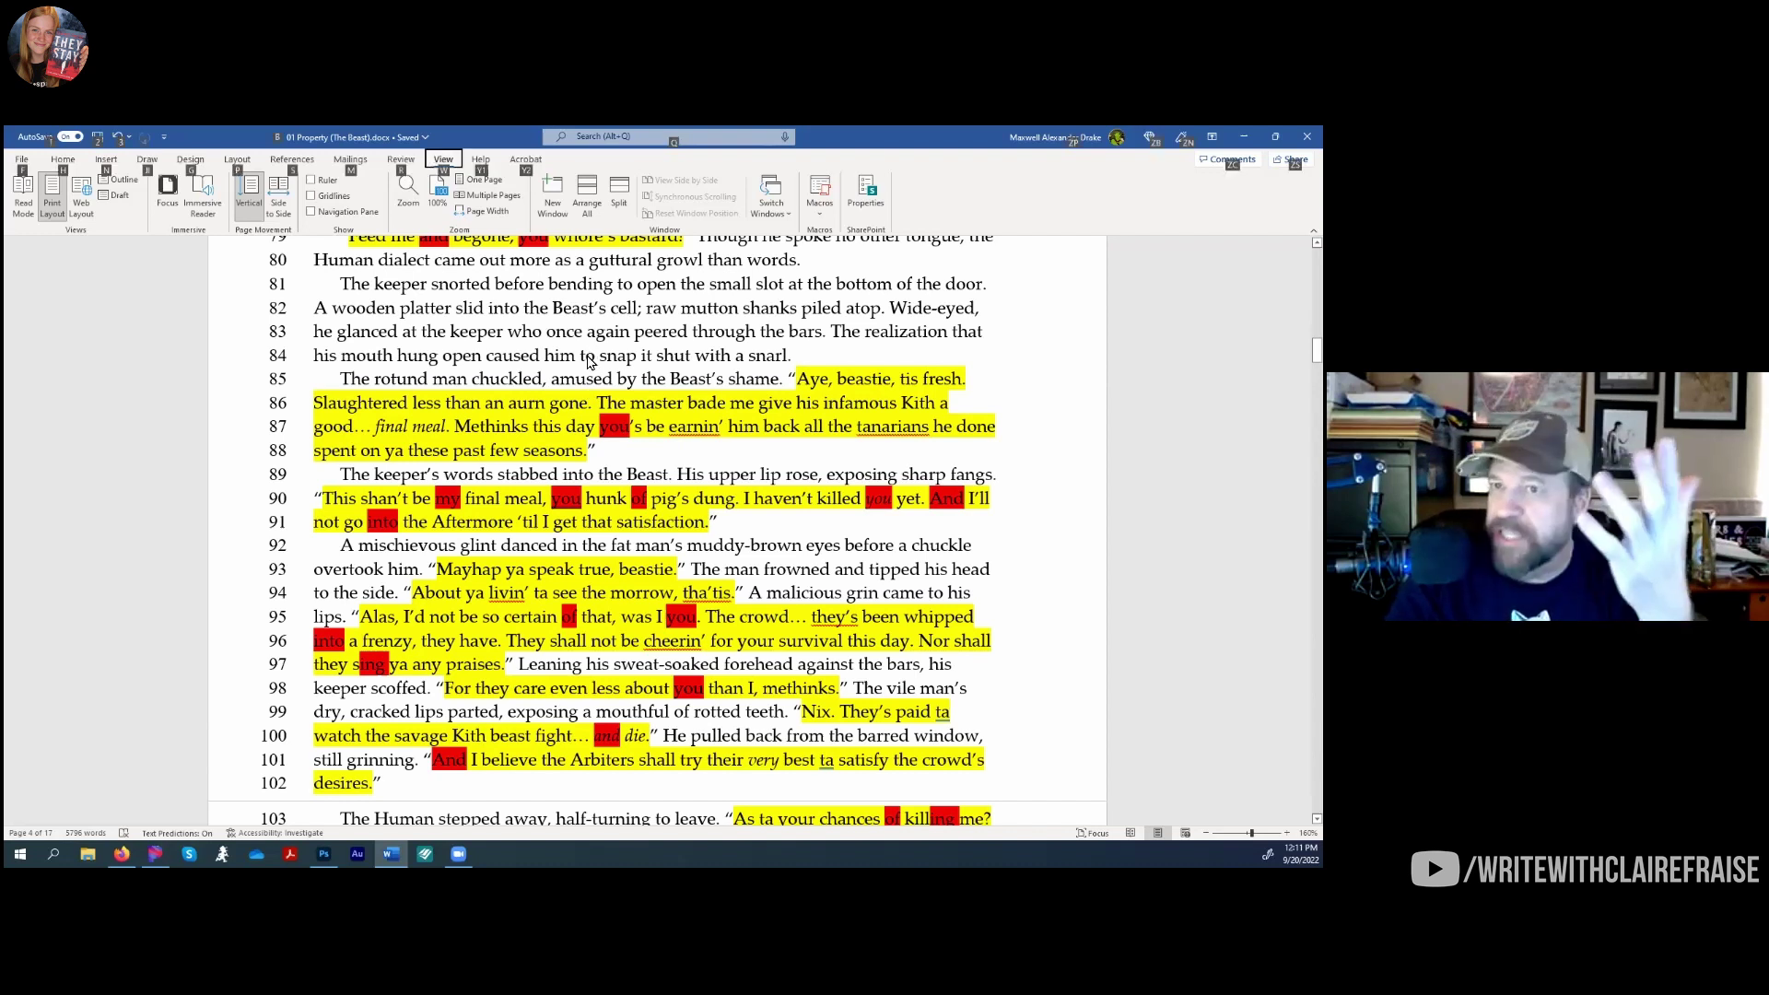
key(Escape)
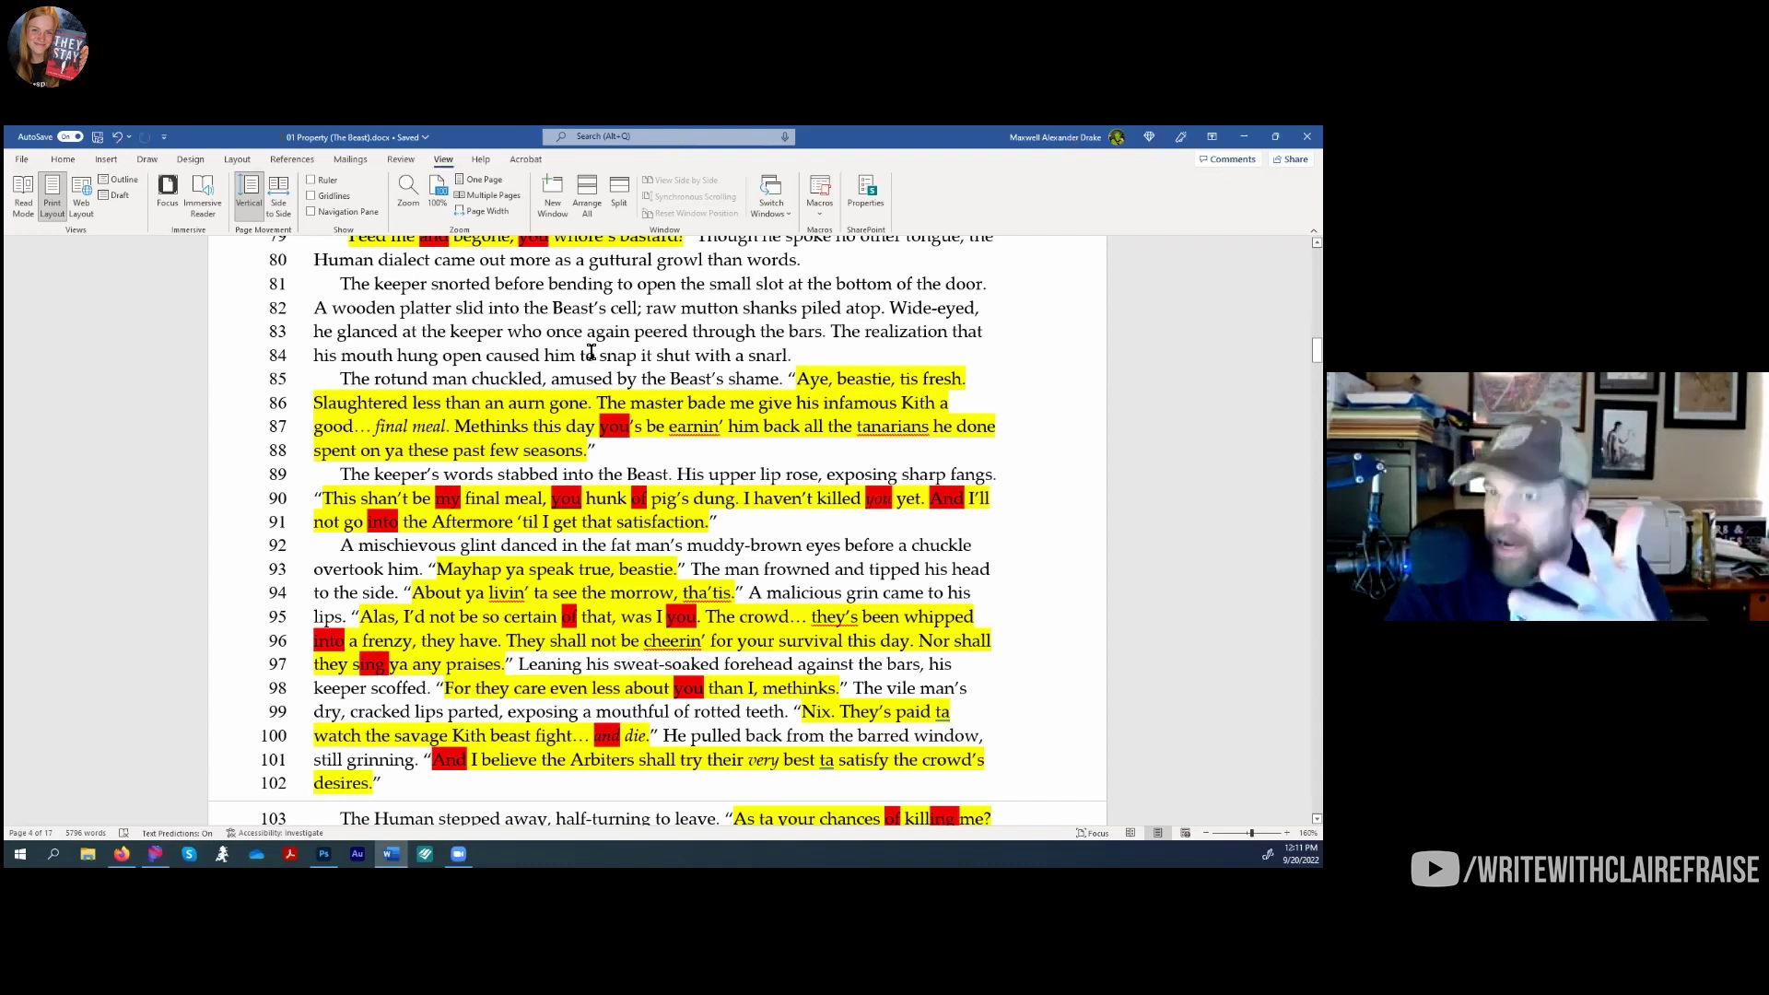